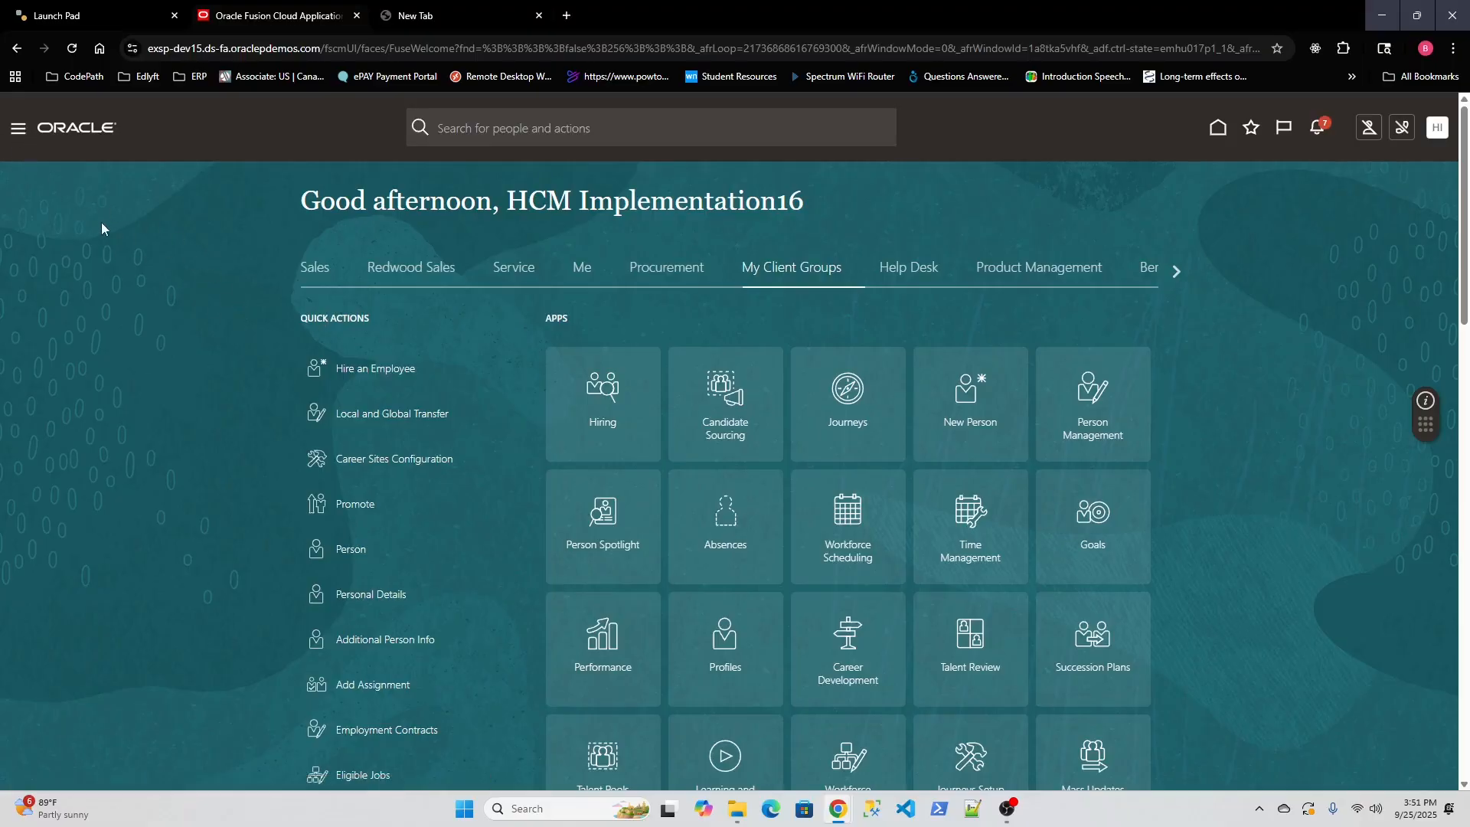
Go to the Security Console from the navigator's Tools section and show its User Accounts page.
left_click(18, 130)
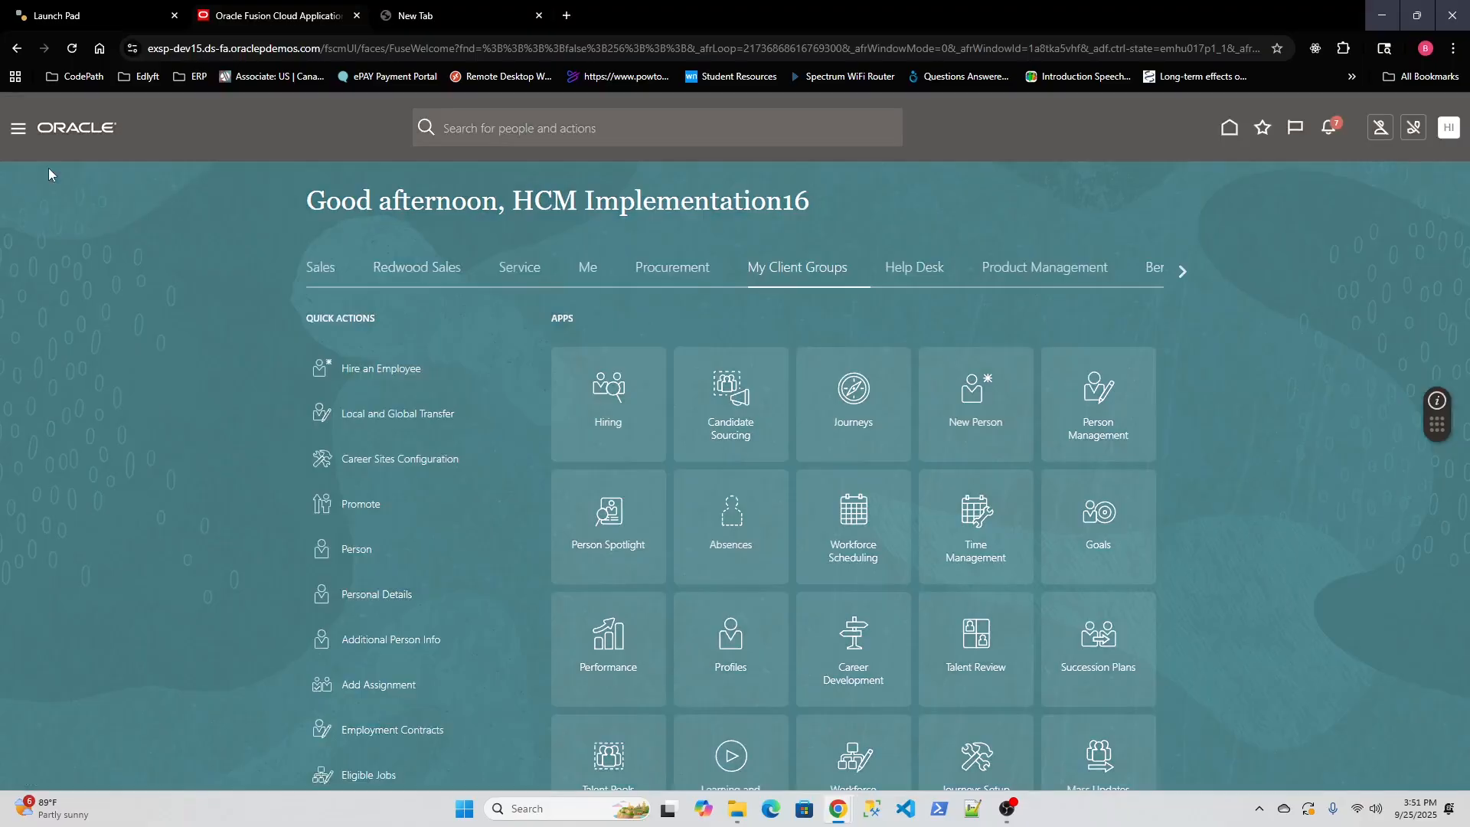
scroll(503, 410, "down", 10)
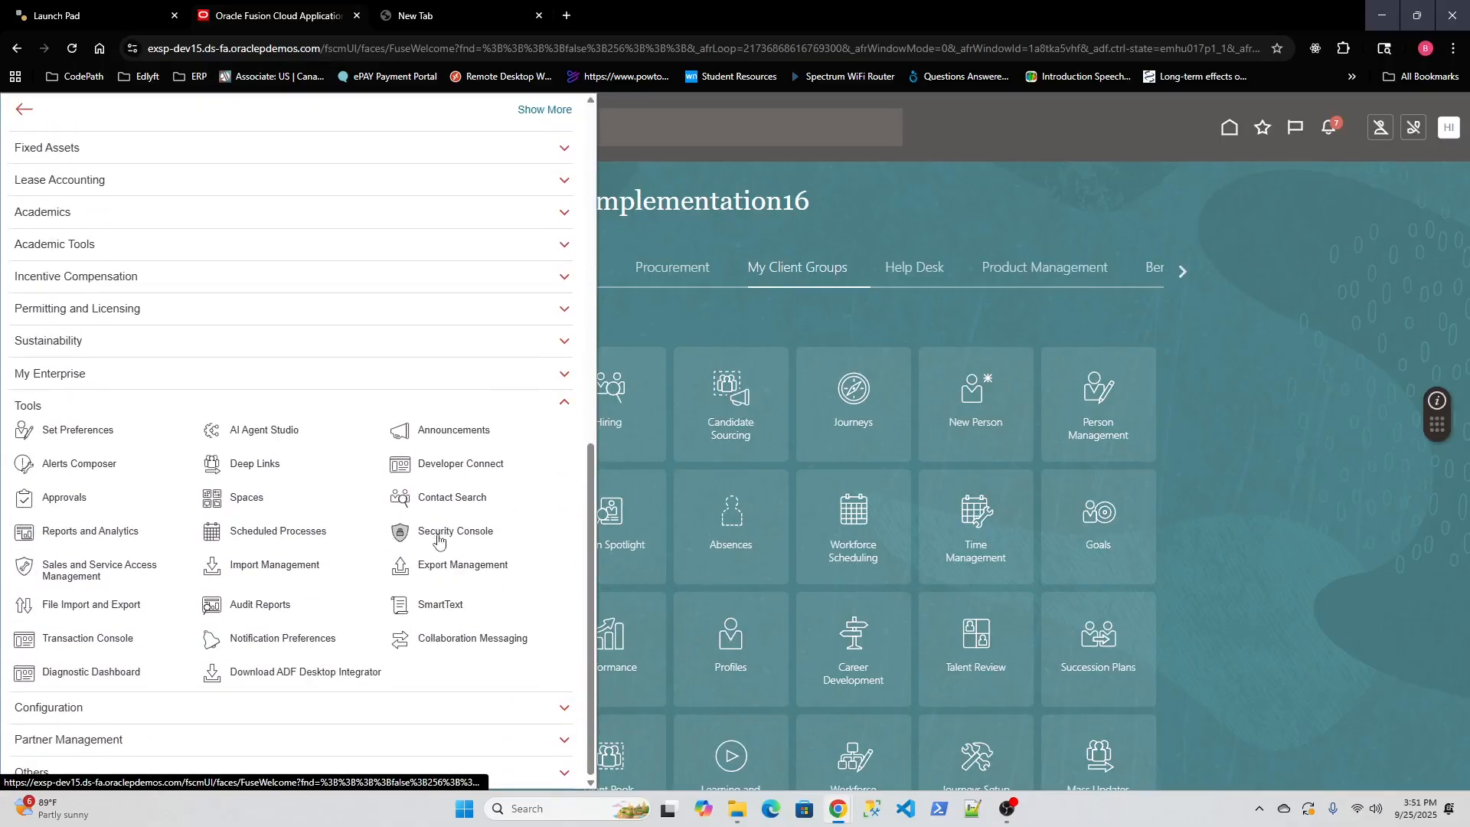
left_click(438, 538)
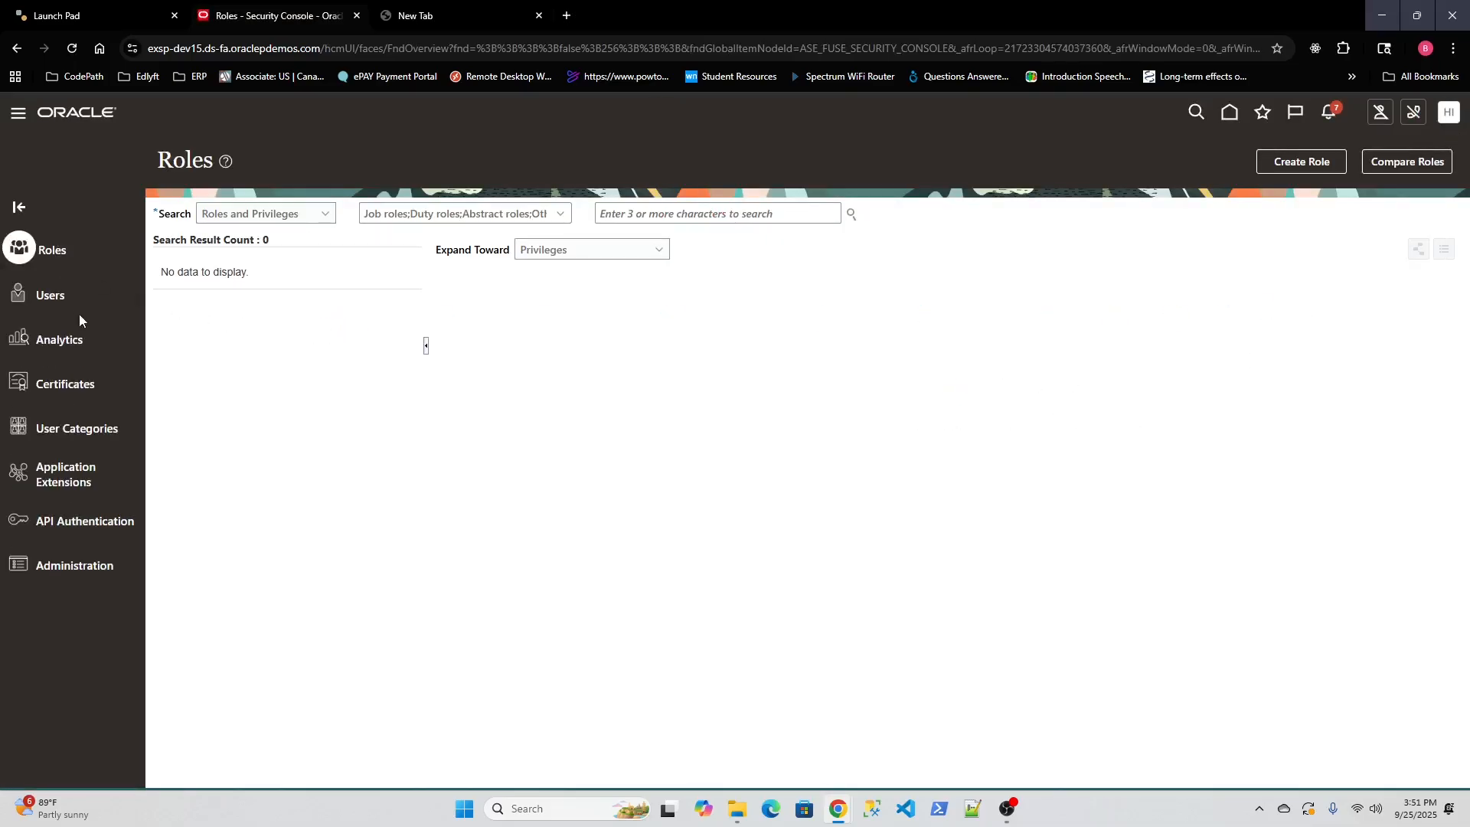
left_click(61, 295)
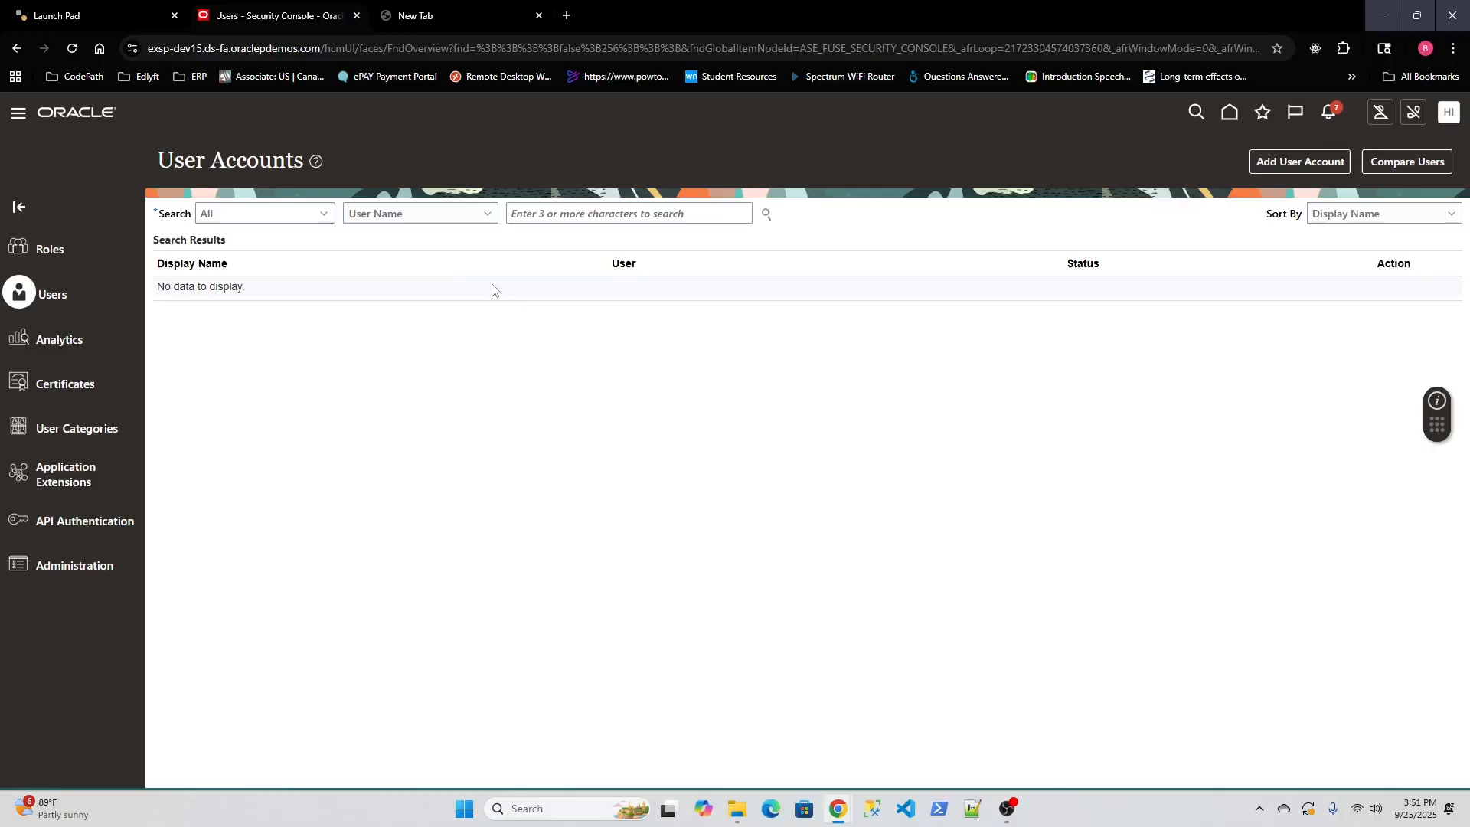
Search user accounts by First Name for 'test'.
left_click(447, 217)
left_click(390, 300)
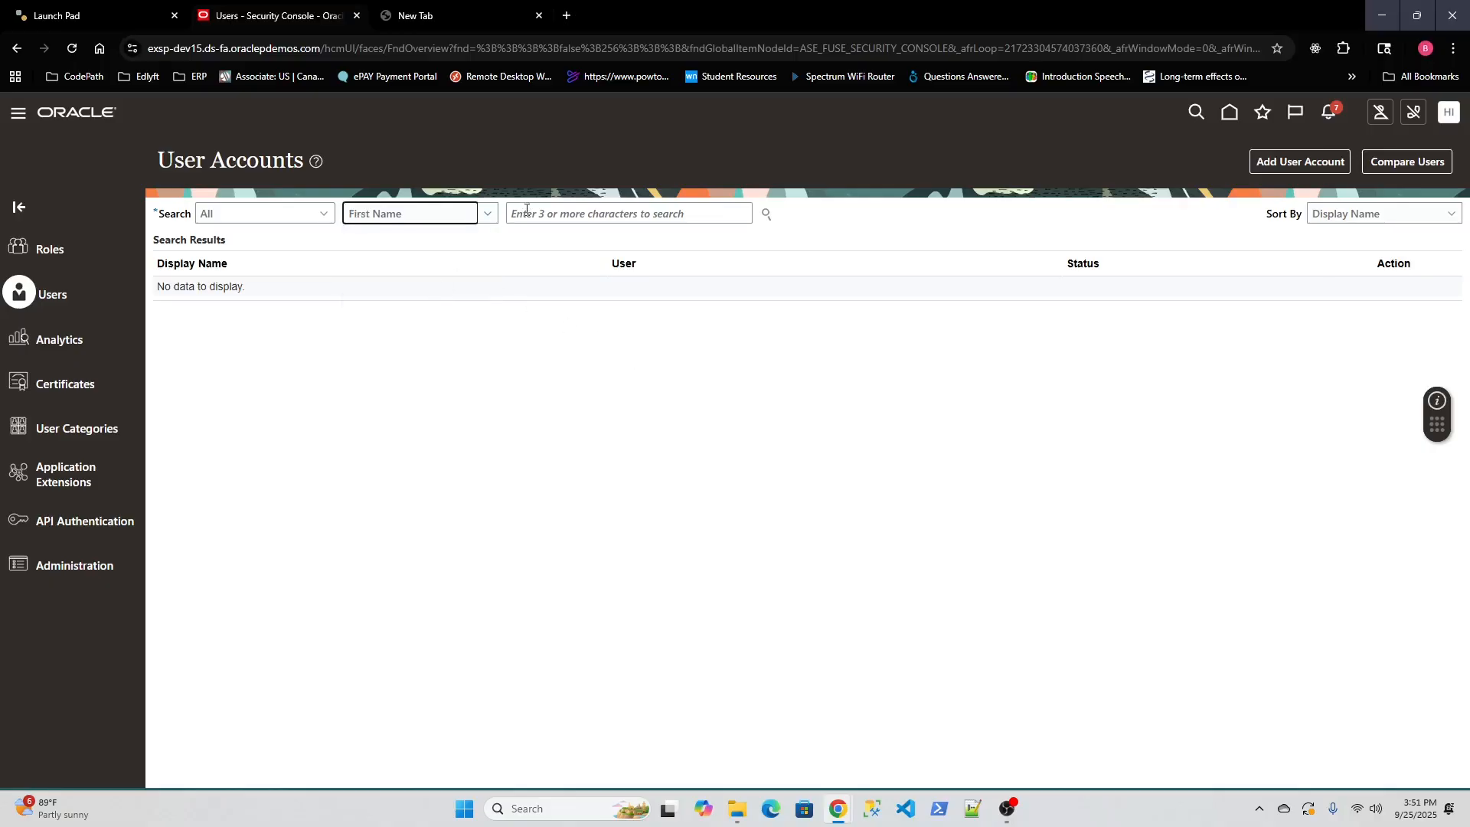
left_click(527, 213)
type("tes")
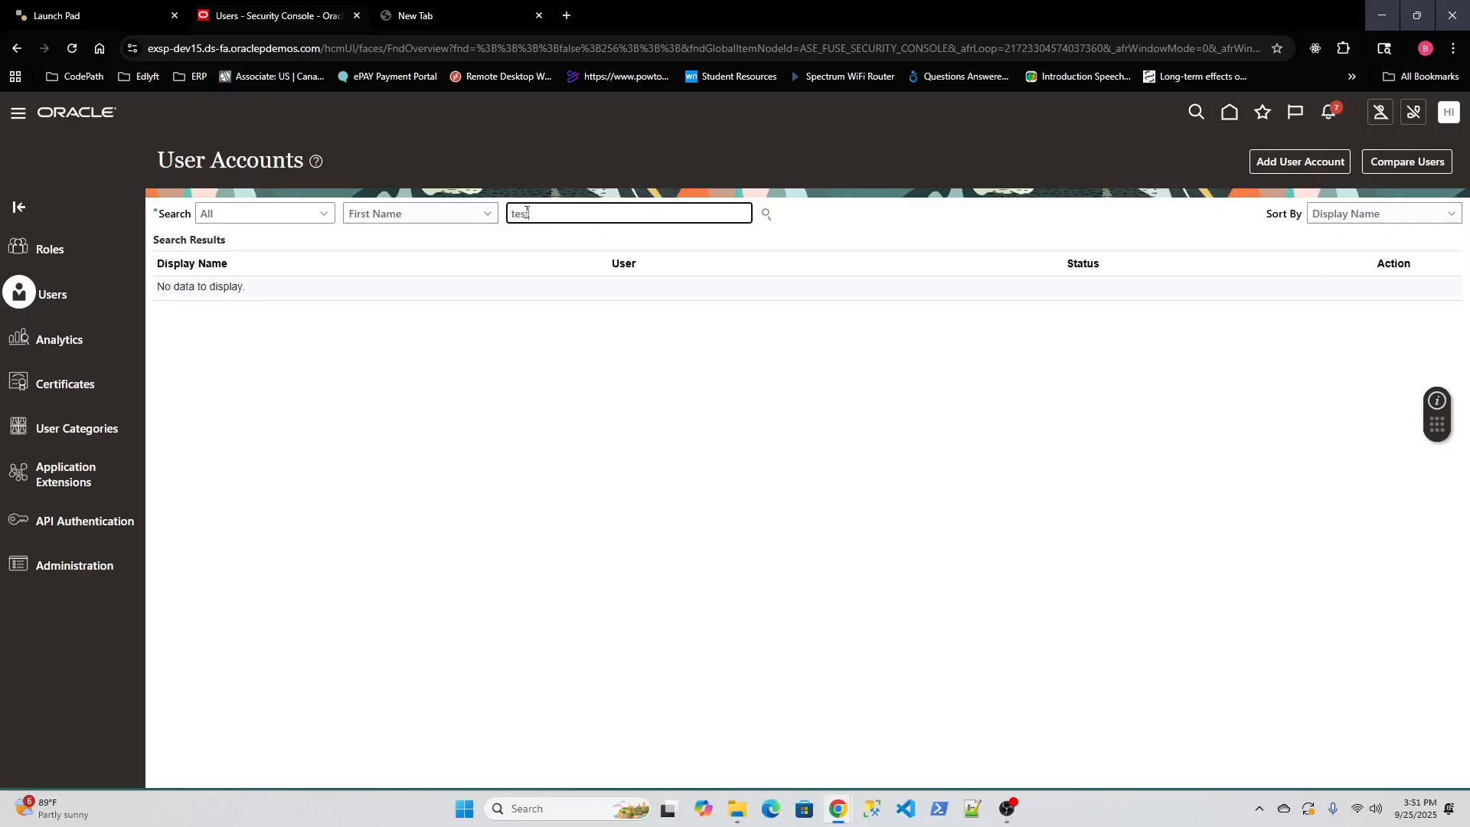
type("t")
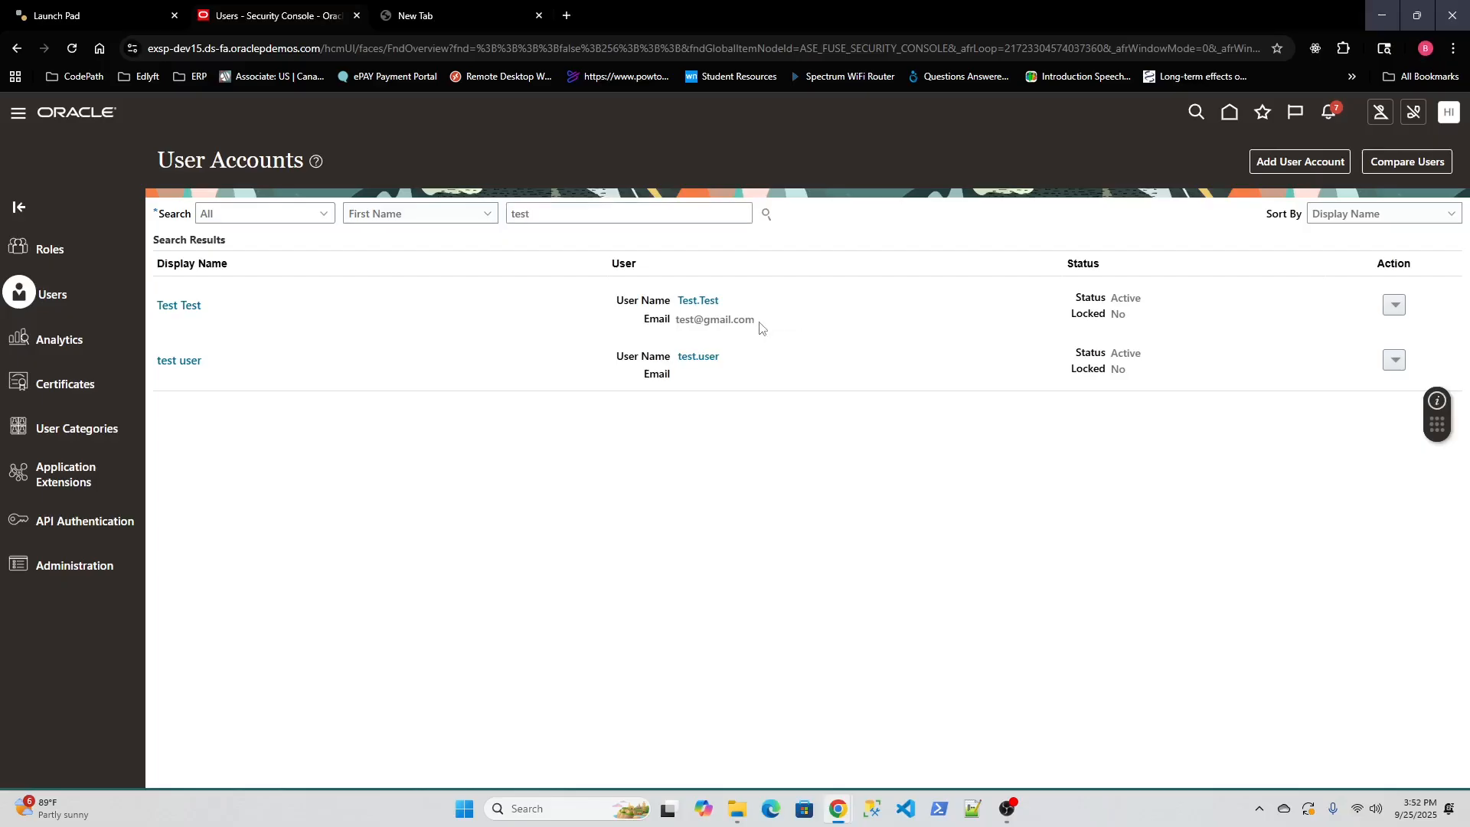
Review the Test Test account's details, then return to the search results.
left_click_drag(760, 329, 672, 330)
left_click(184, 306)
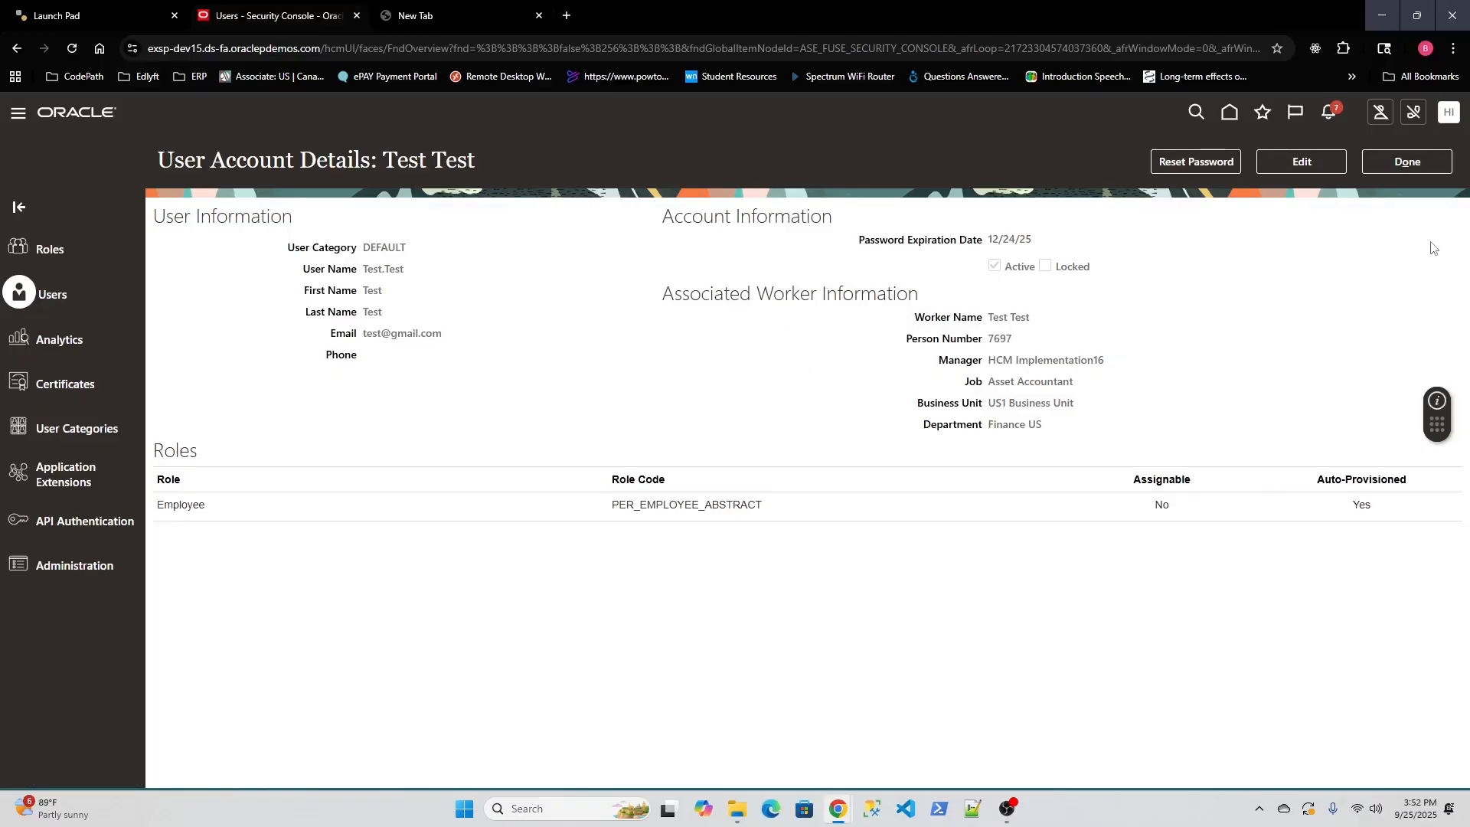
left_click(1393, 162)
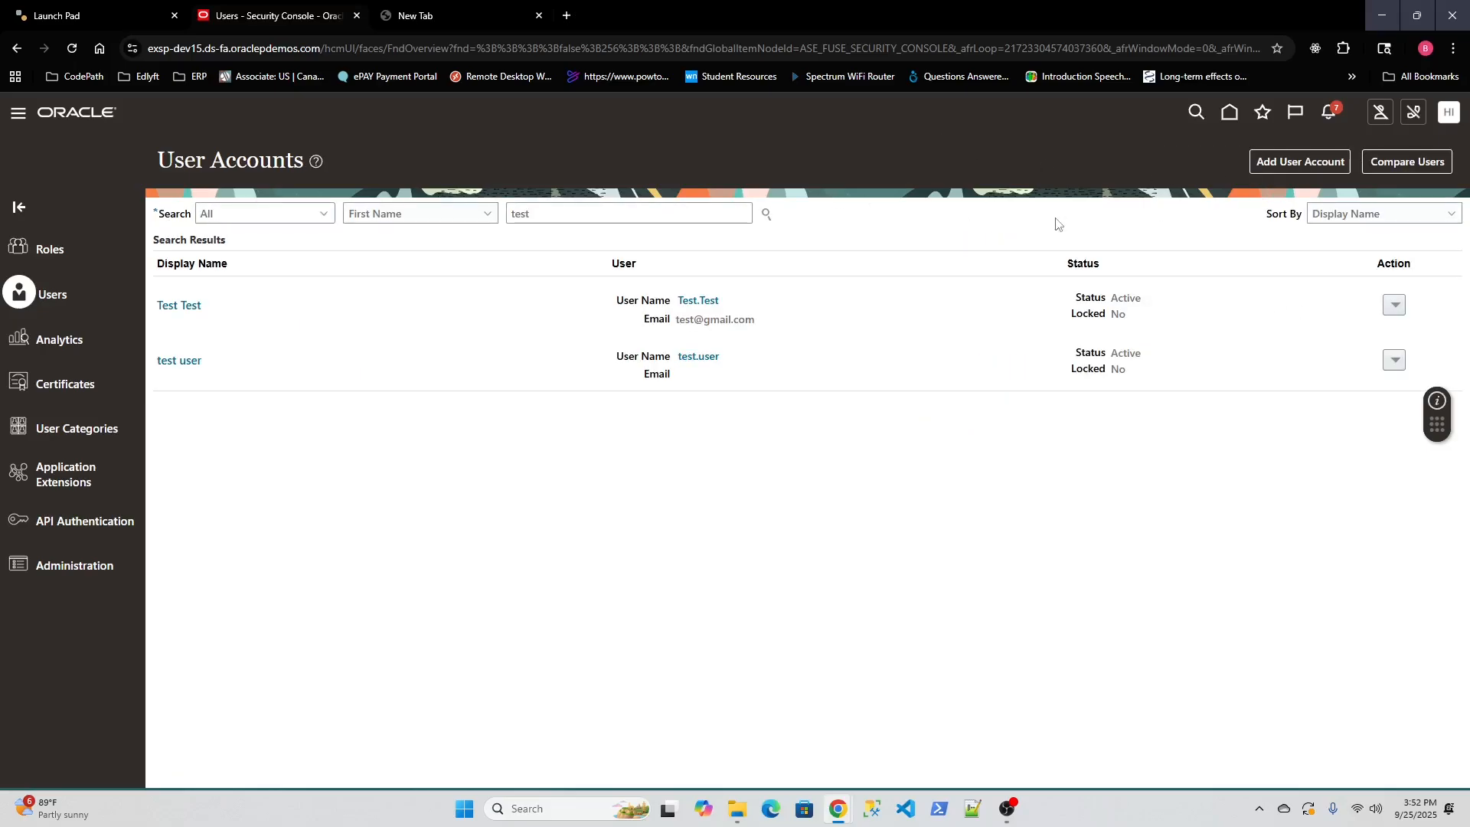
Start a new user account, keeping user category DEFAULT and associated person type None.
left_click(1280, 164)
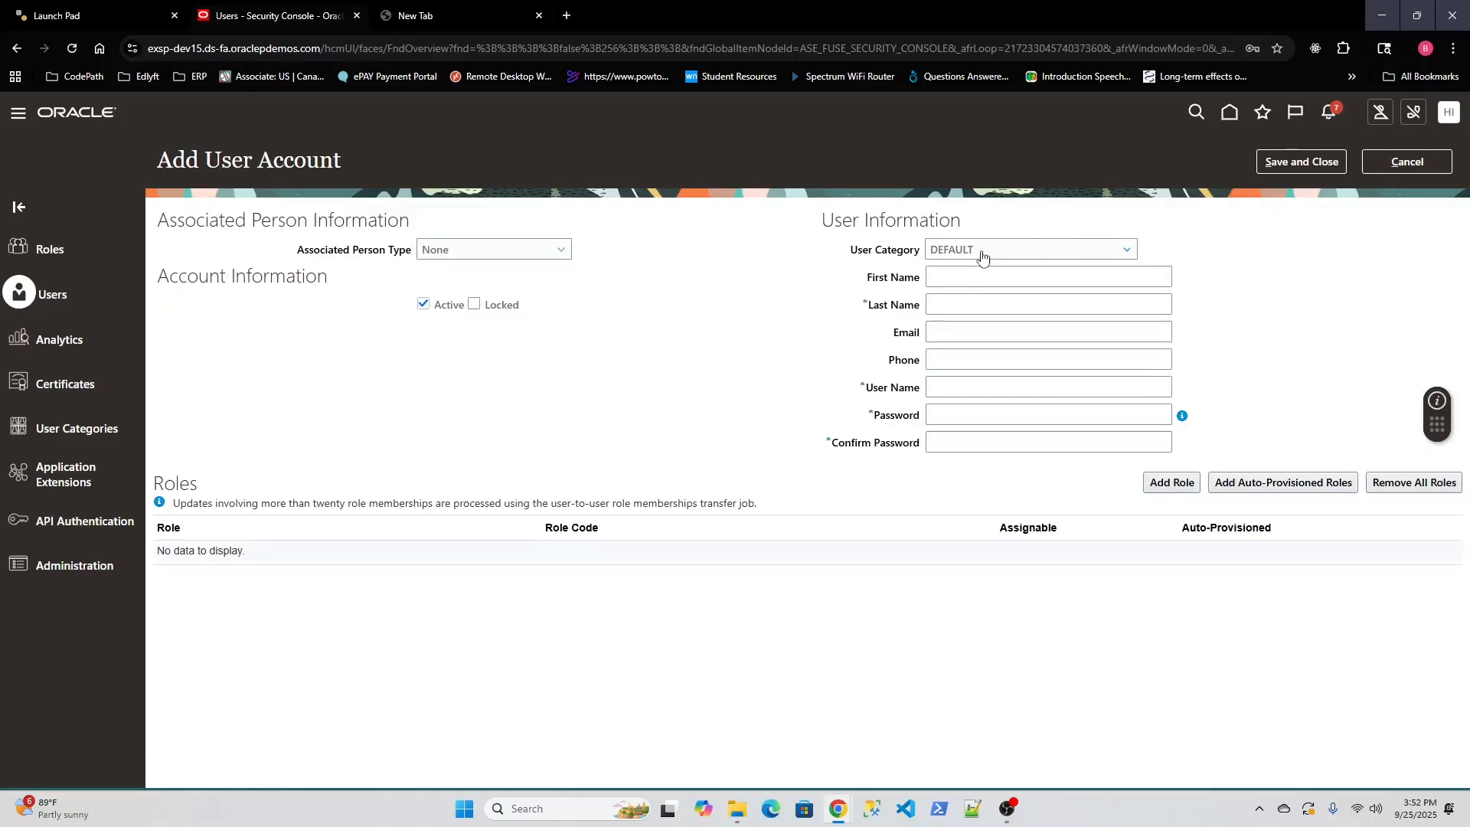
left_click(1011, 253)
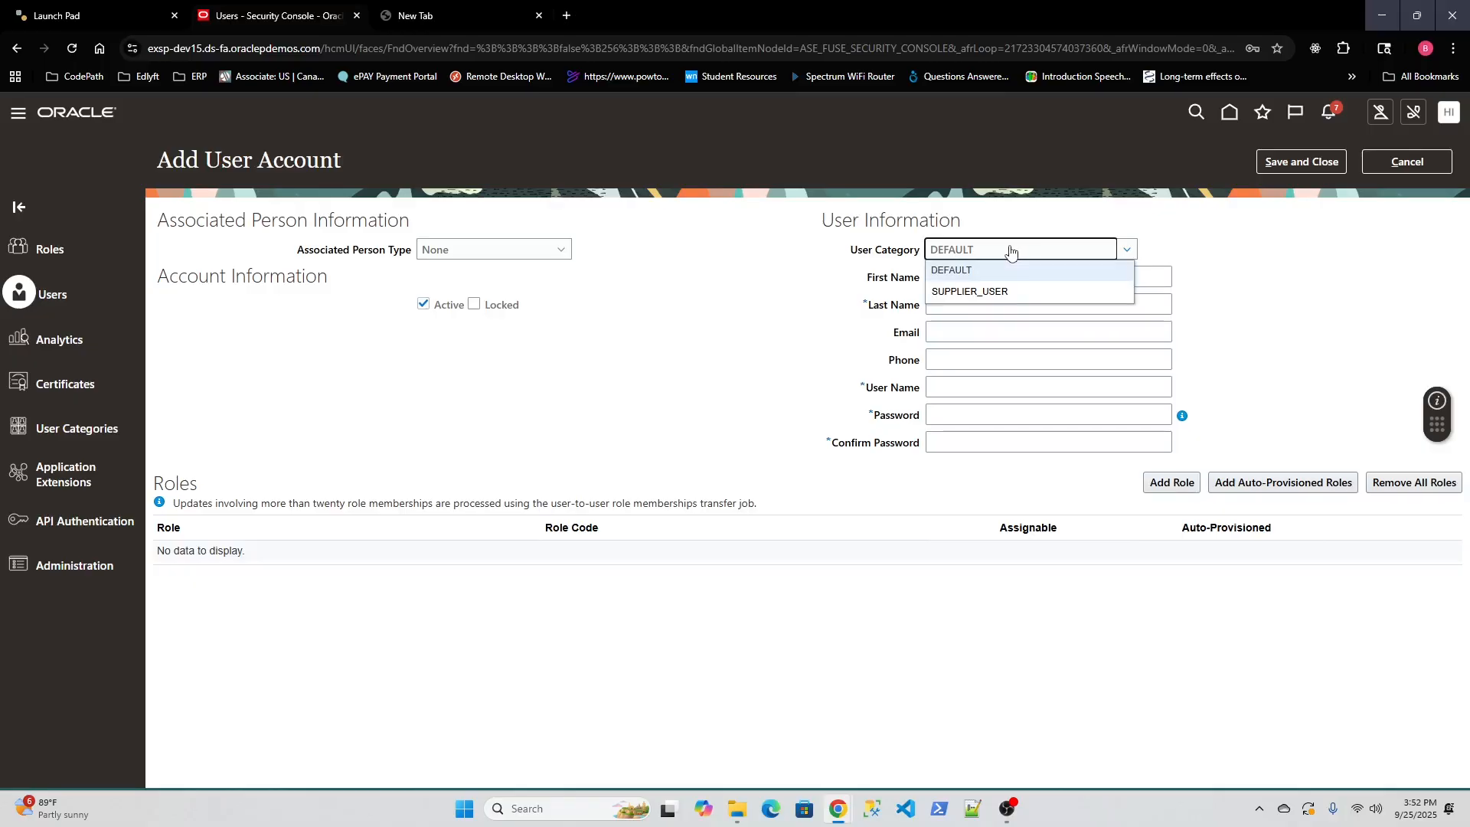
left_click(793, 299)
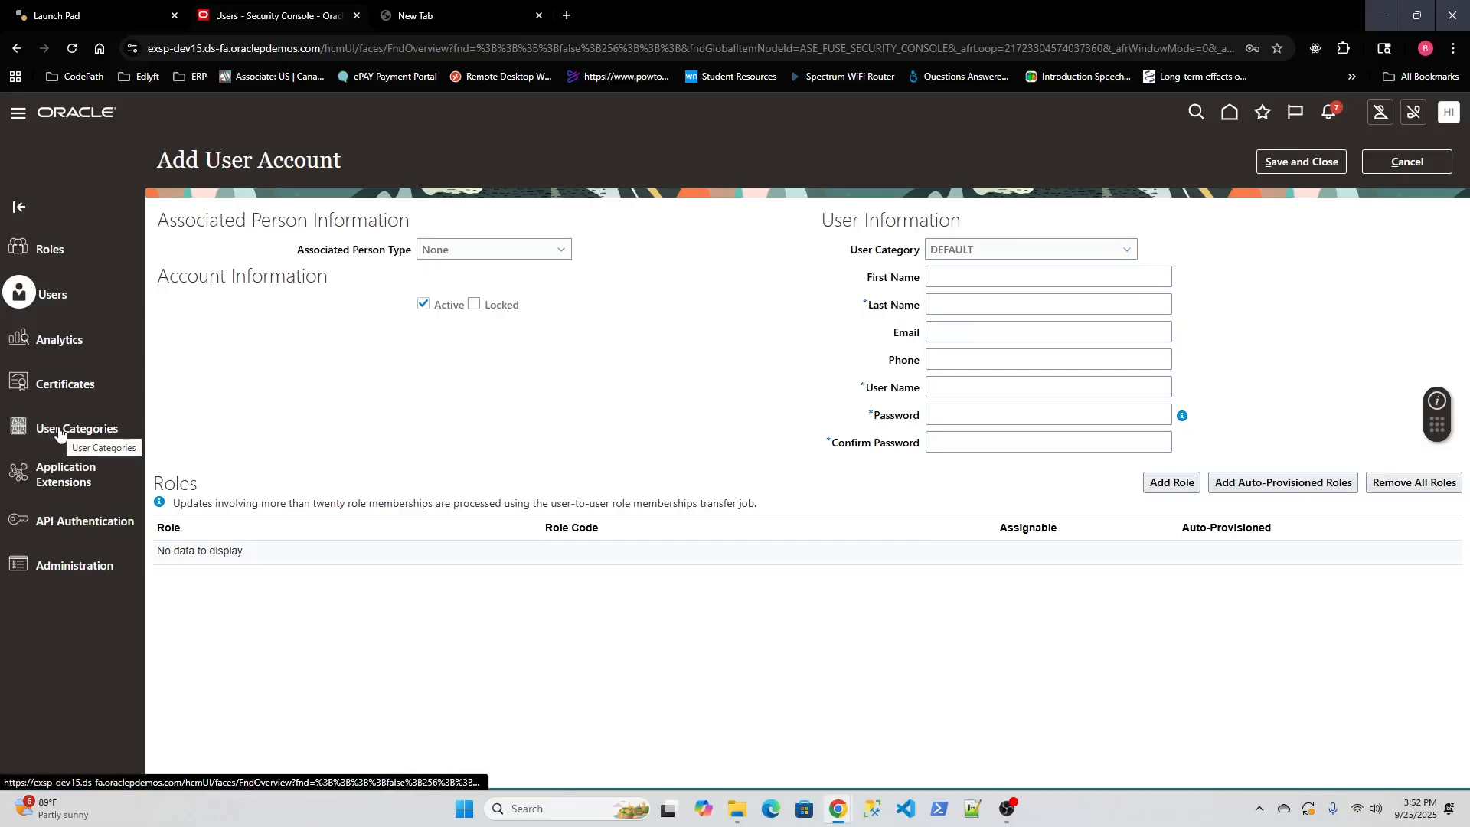
left_click(1029, 254)
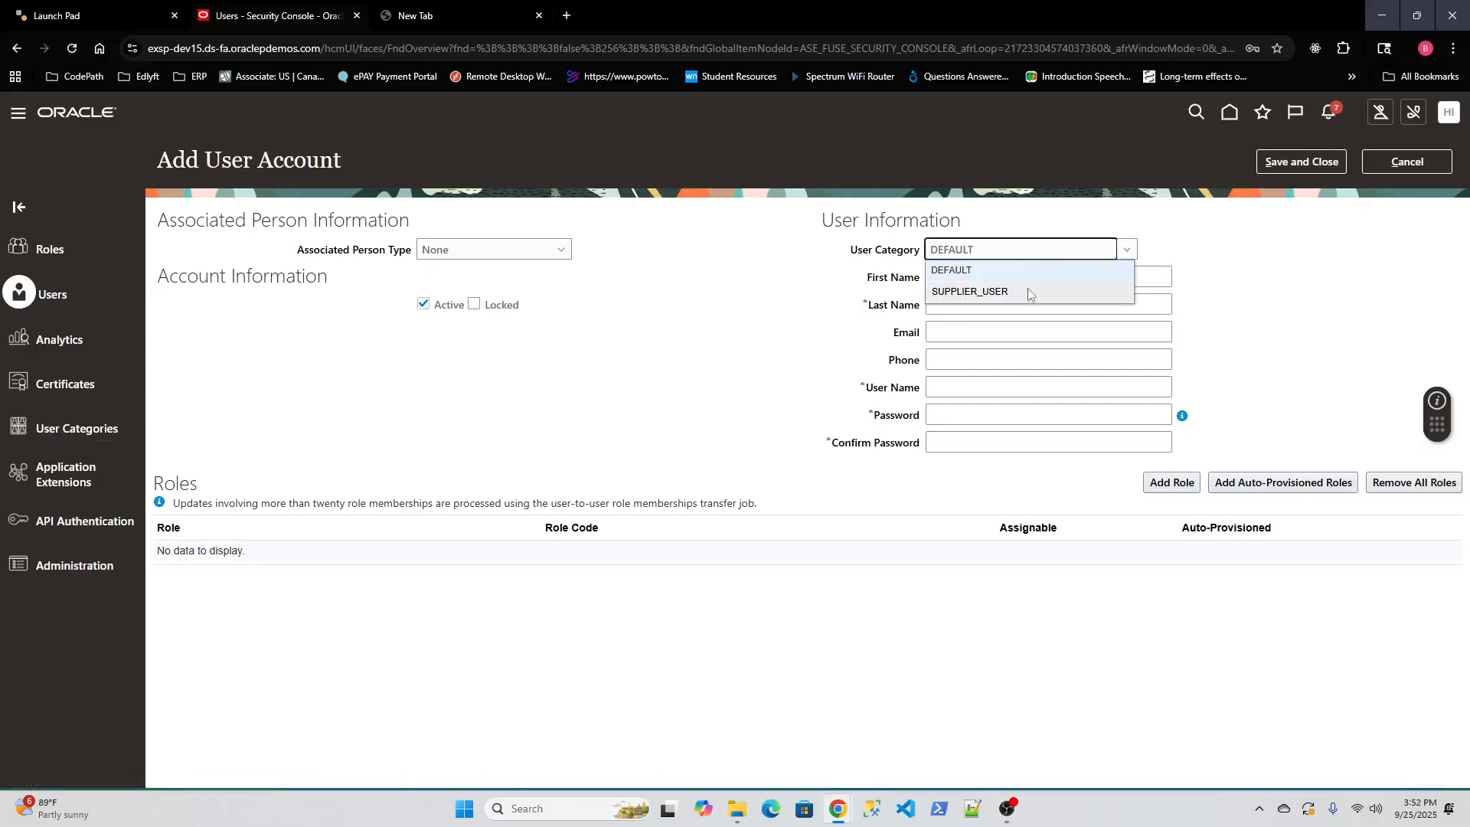
left_click(1026, 275)
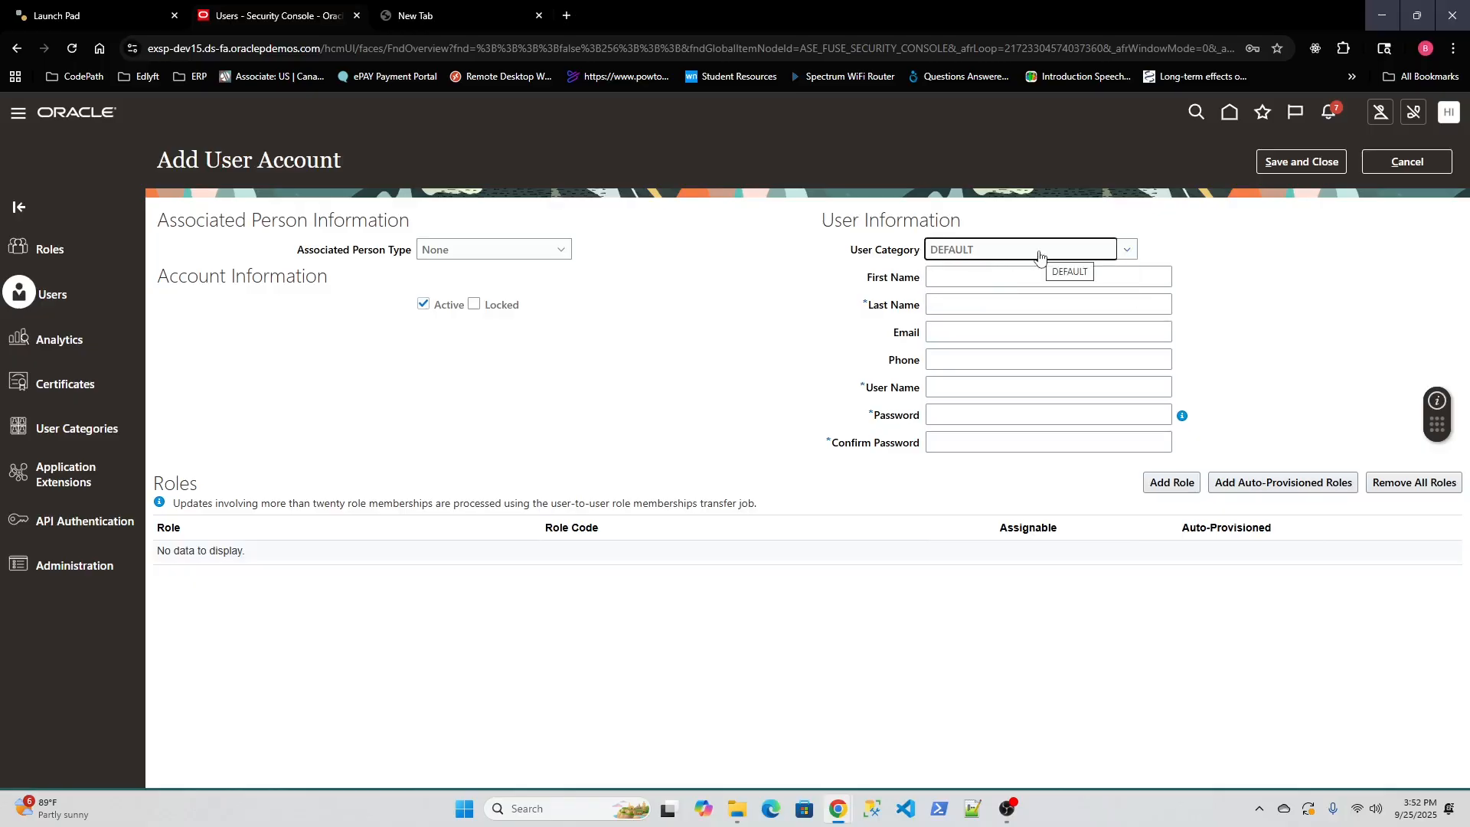
left_click(604, 307)
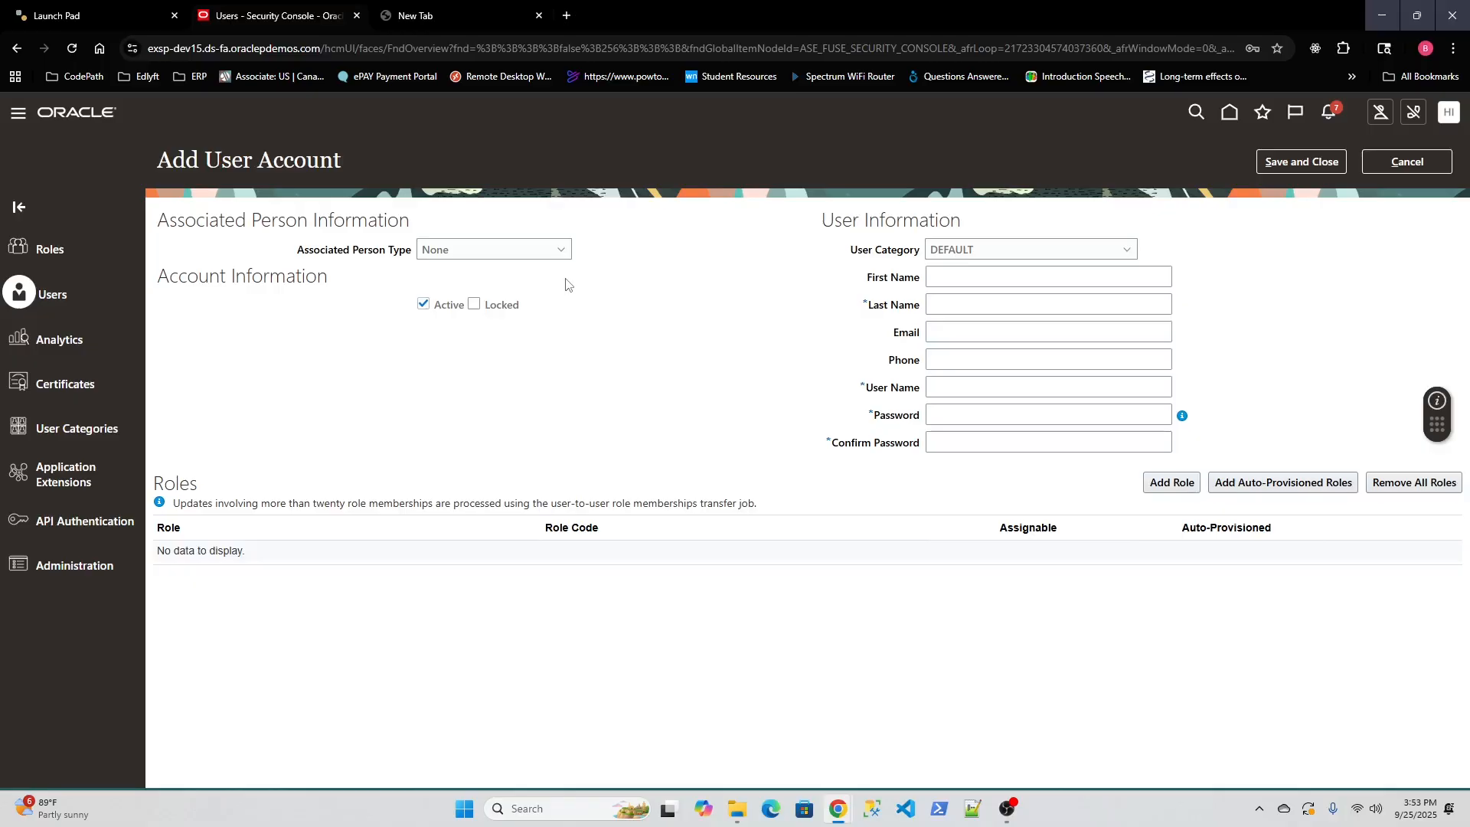
left_click(562, 252)
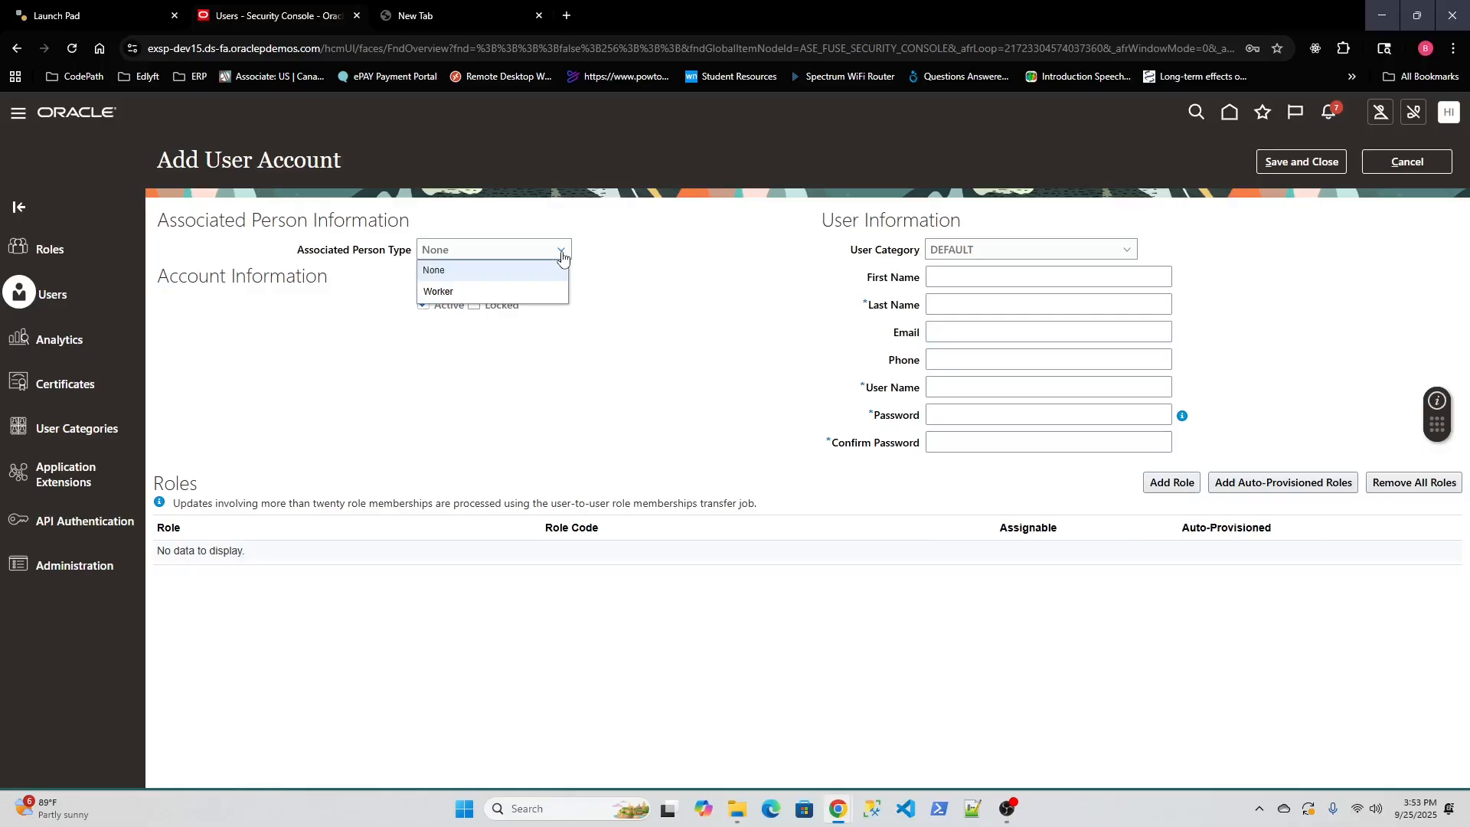
left_click(562, 255)
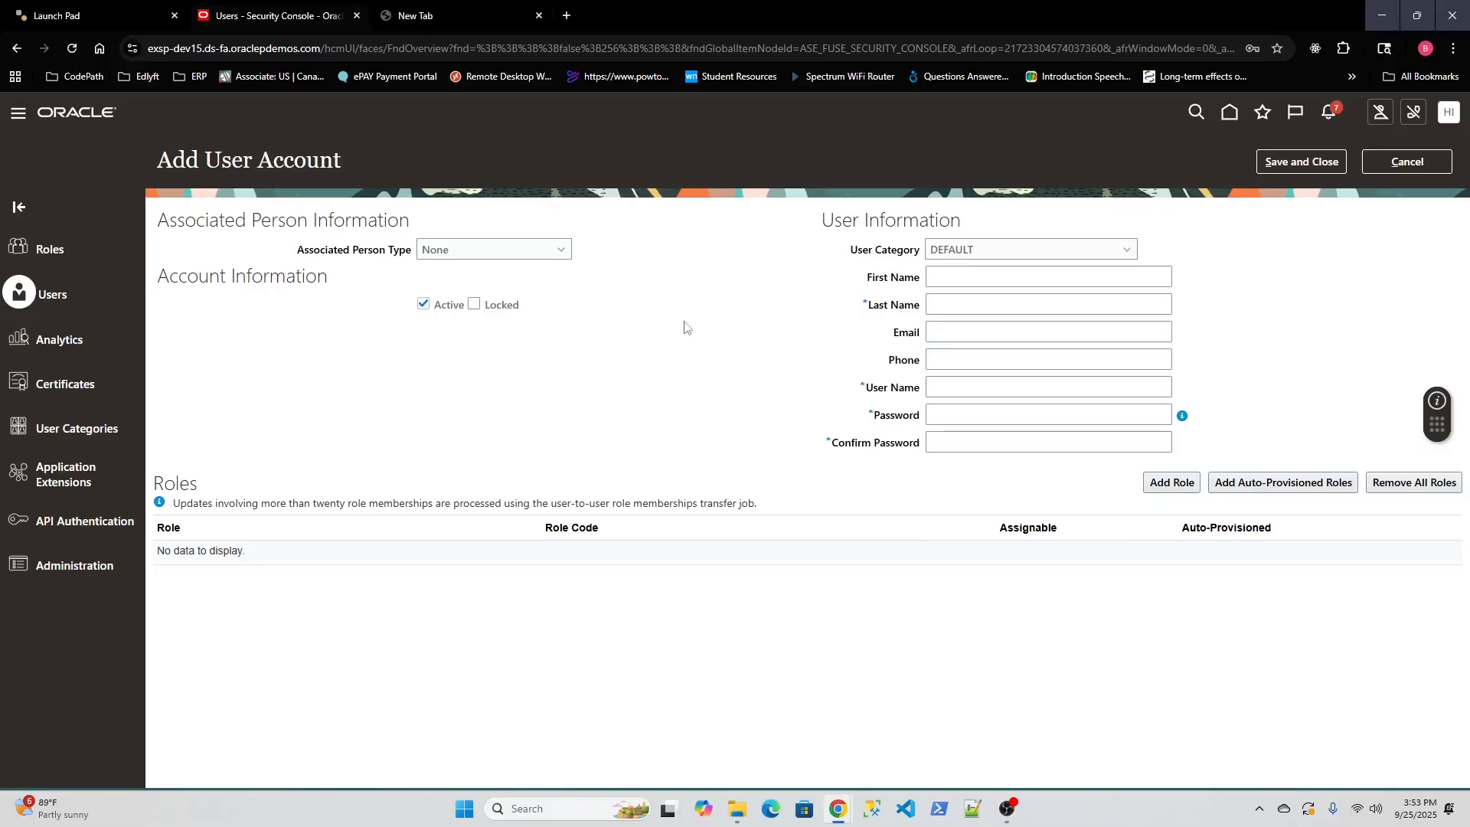
Prefill the new account from worker Test Test, then reset associated person type to None.
left_click(553, 257)
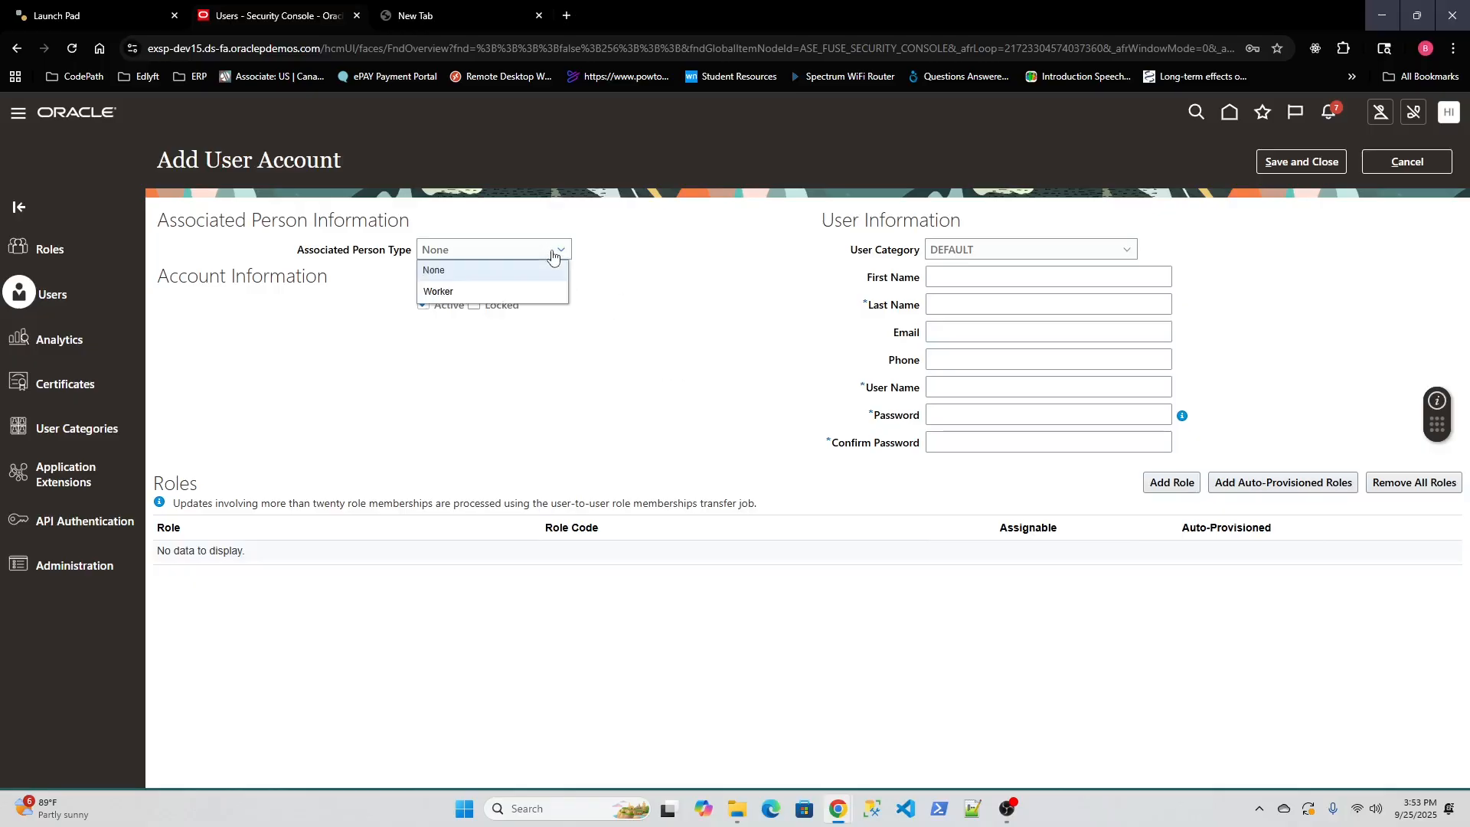
left_click(524, 290)
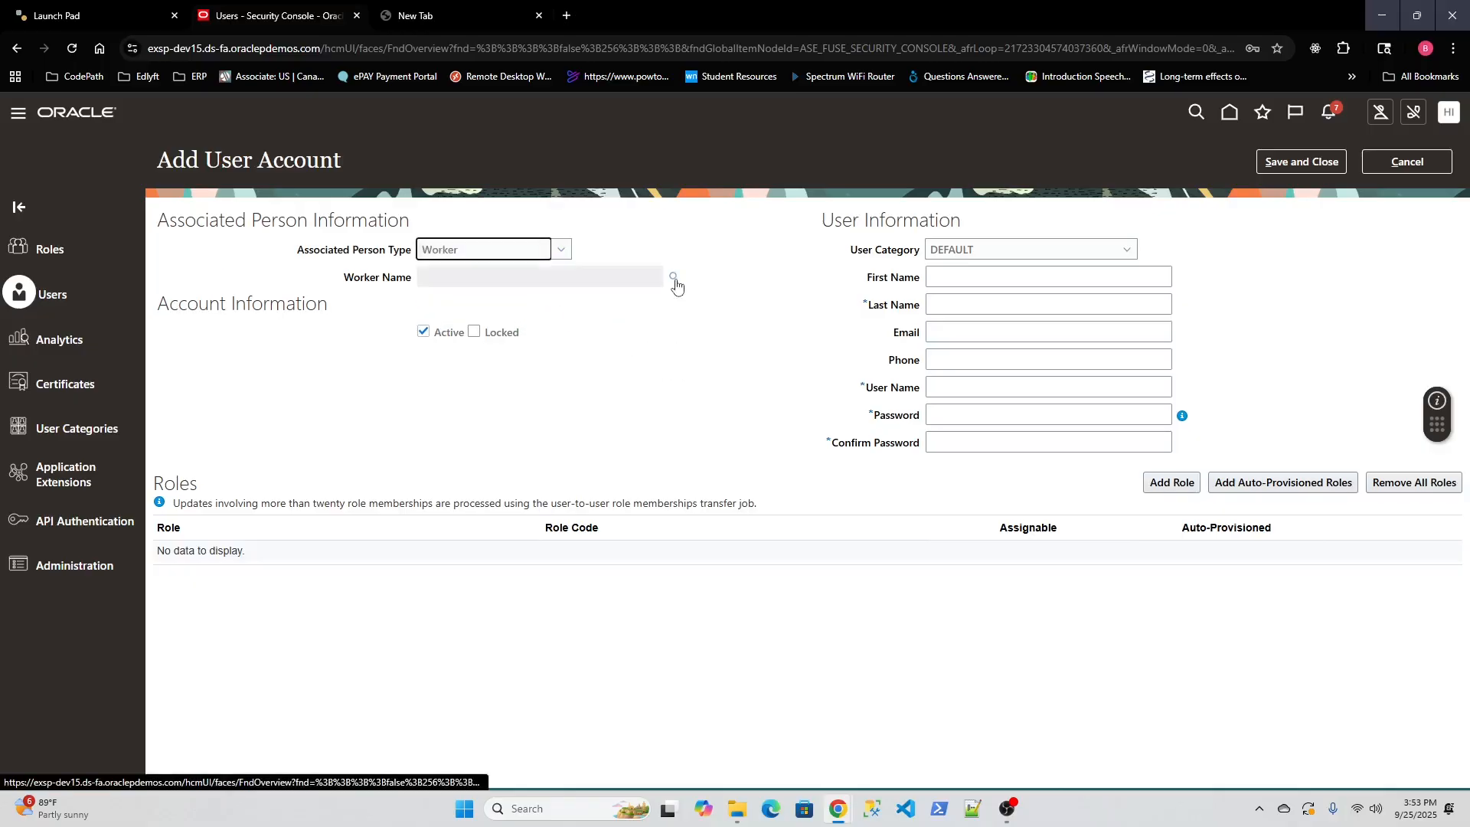
left_click(674, 279)
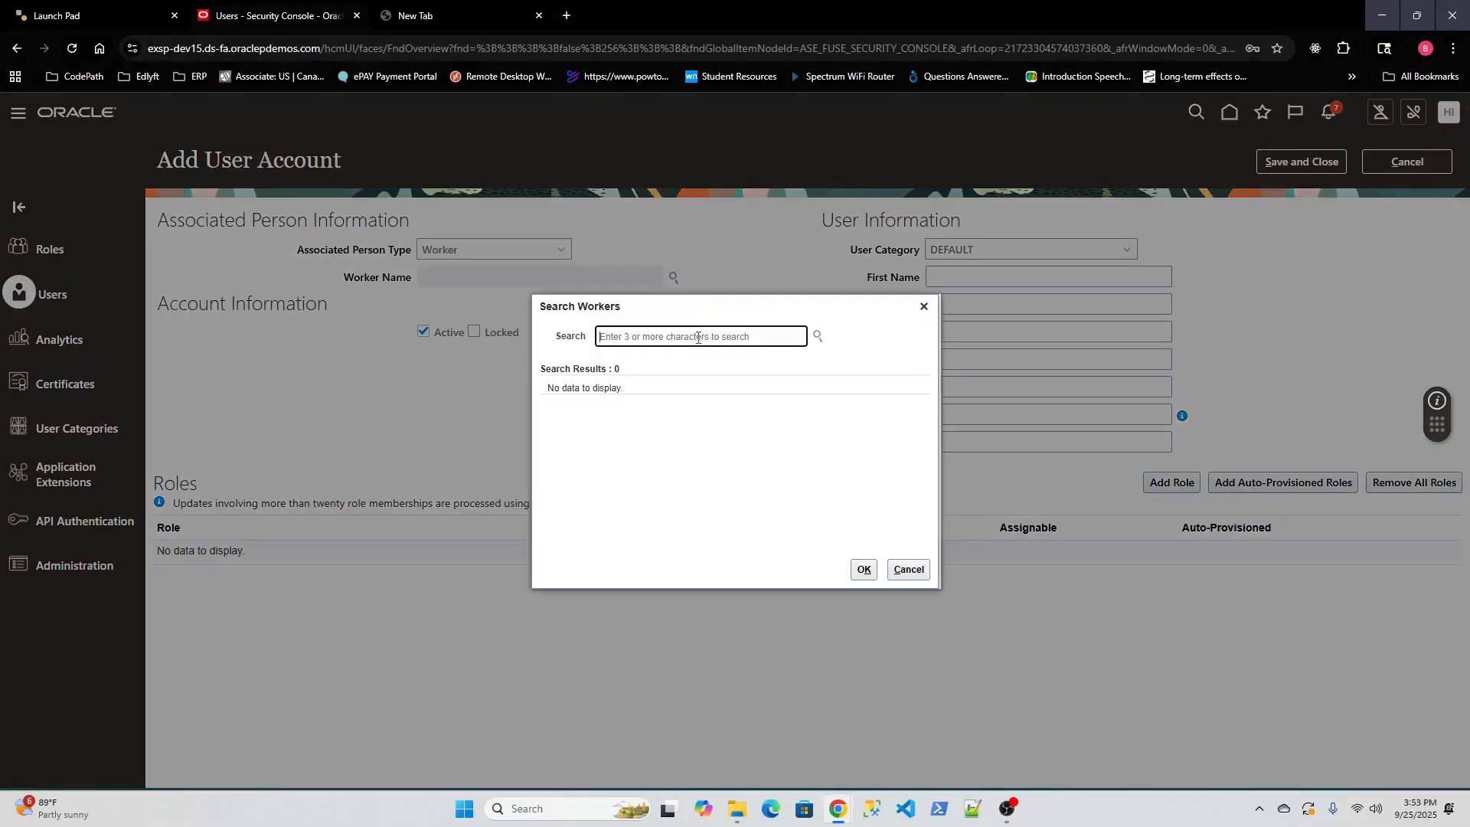
type("test")
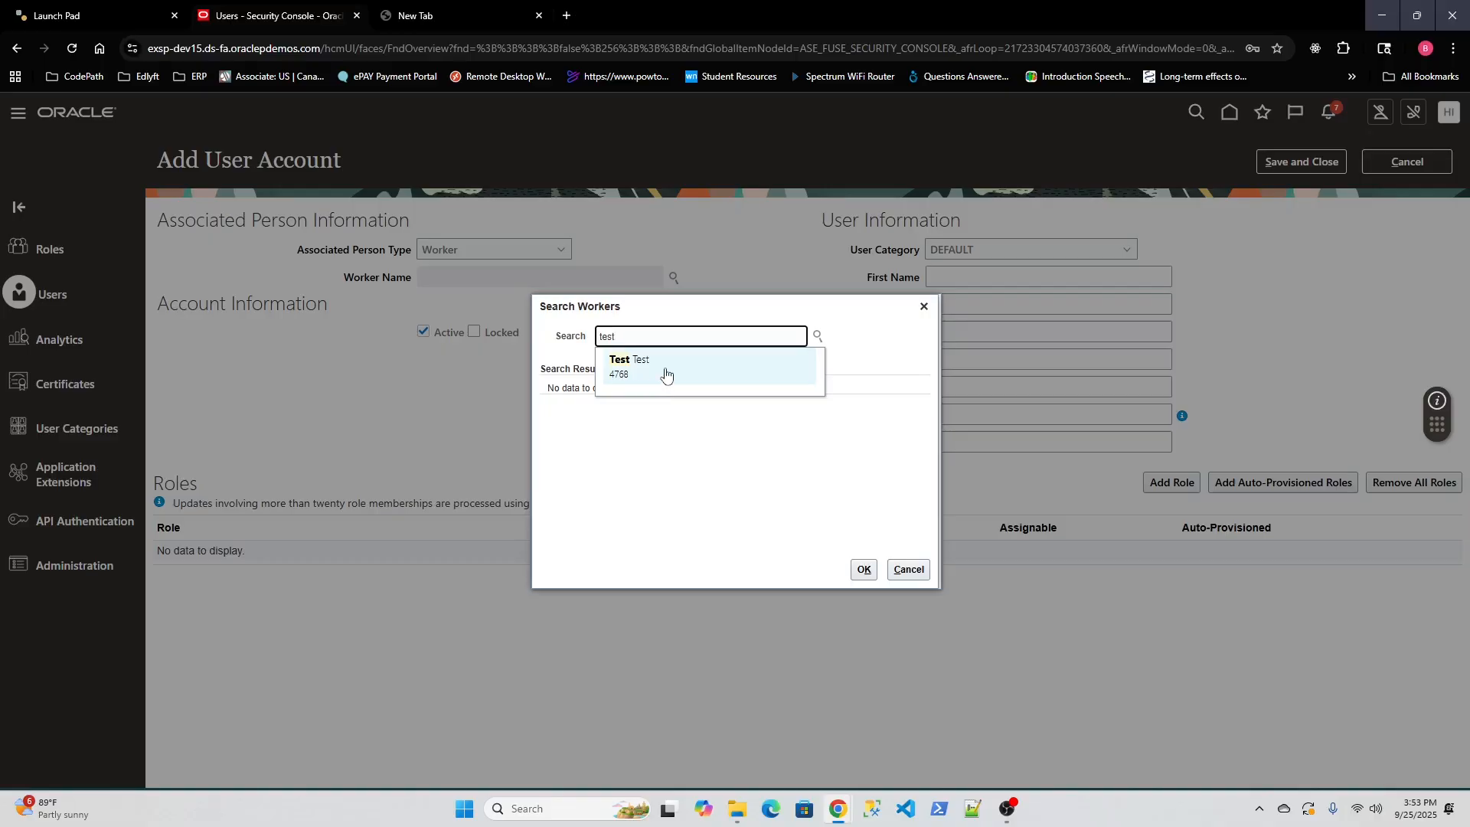
left_click(665, 373)
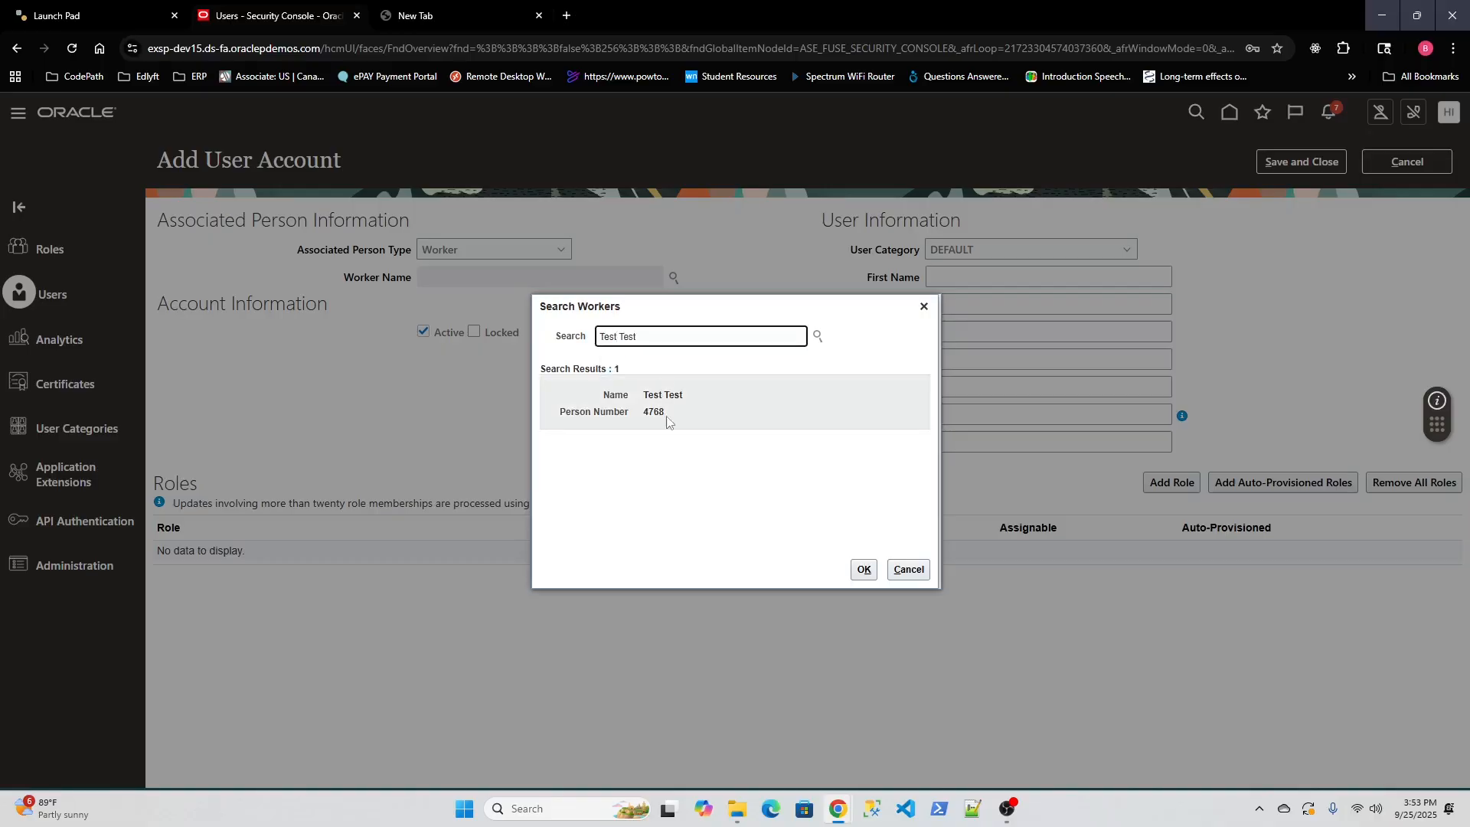
left_click(863, 569)
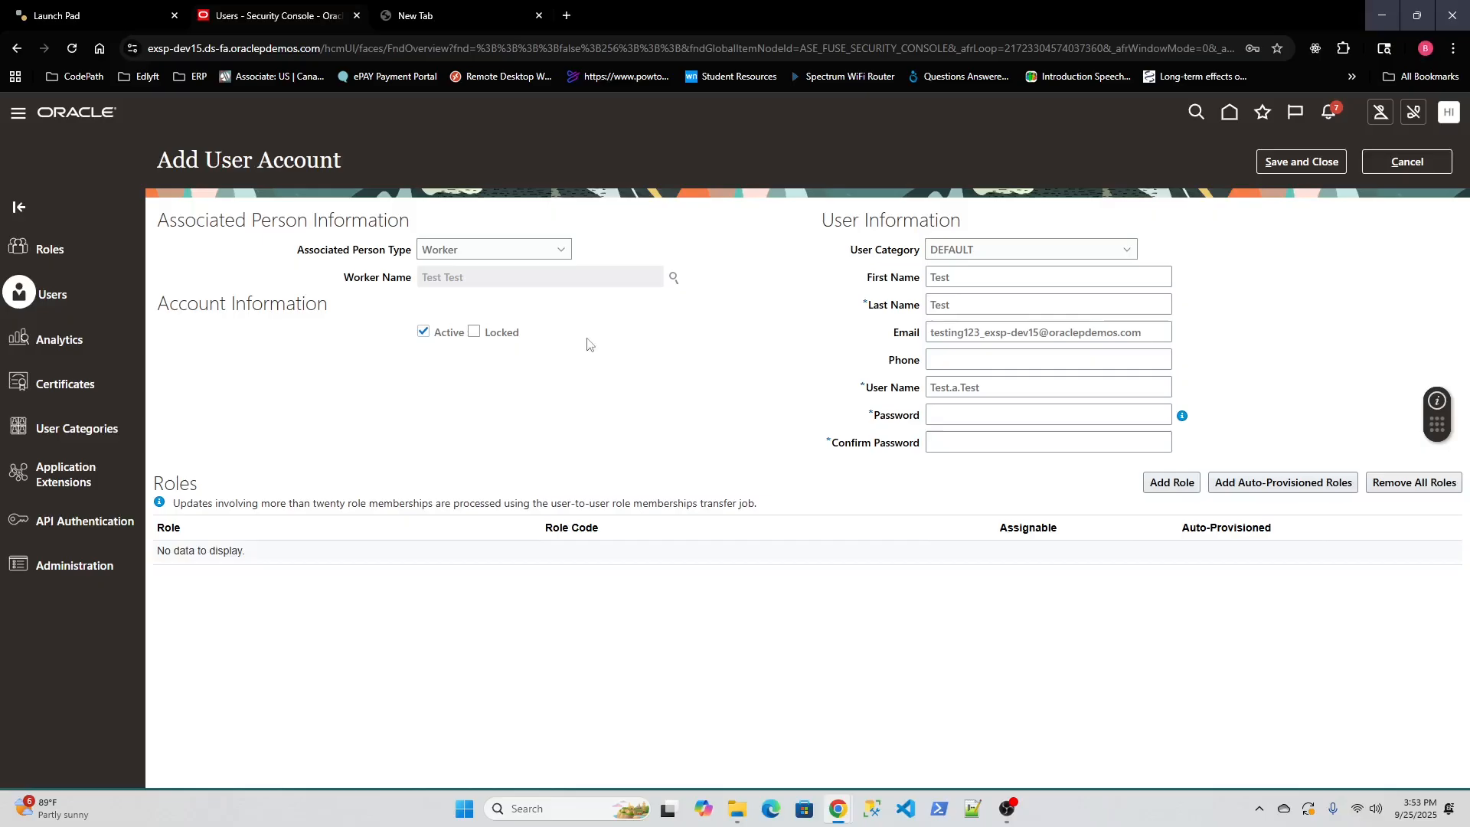
left_click(557, 249)
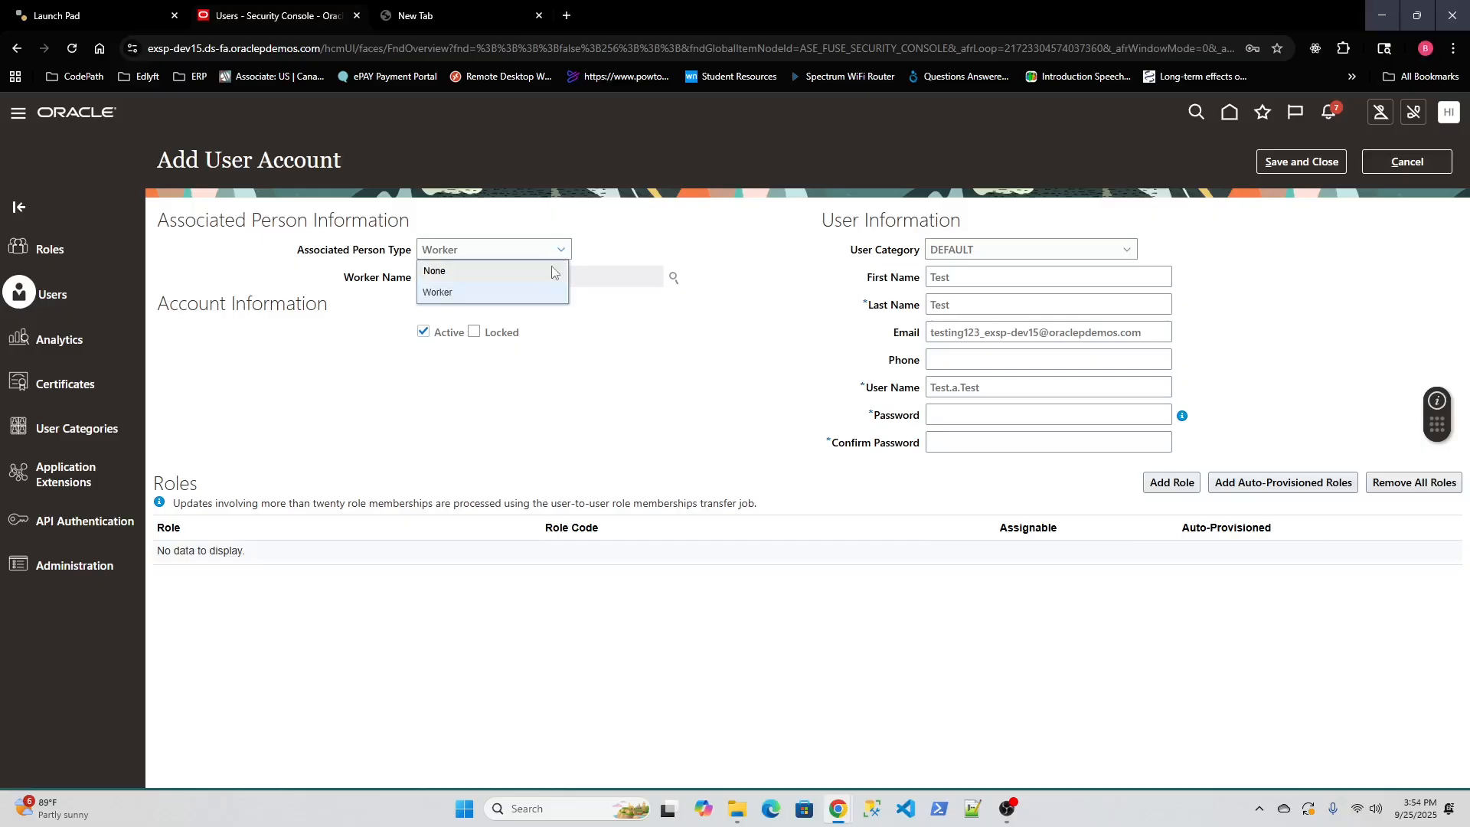
left_click(552, 272)
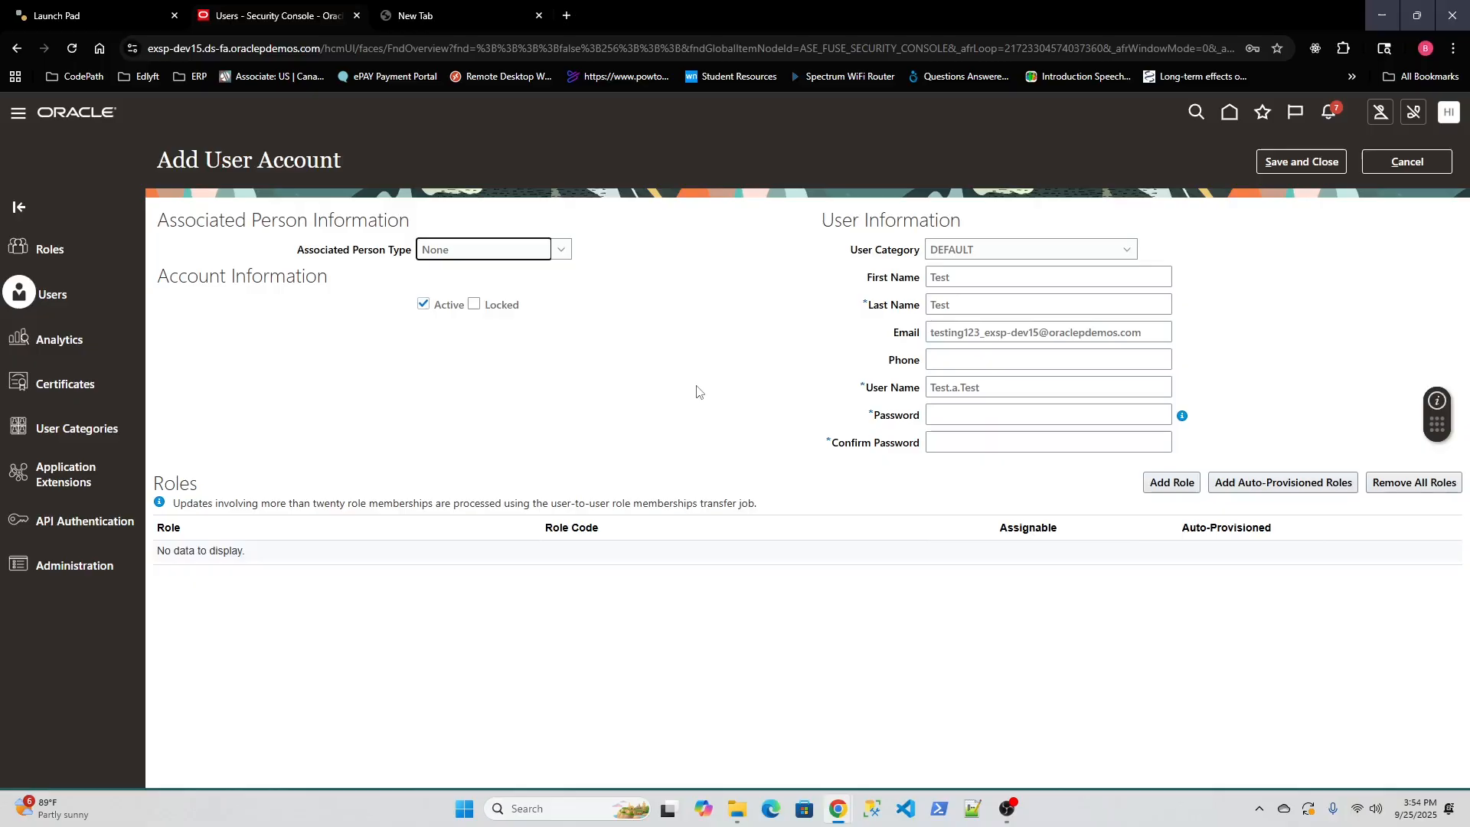
Change first and last names to Test1 and replace the e-mail address.
left_click(969, 277)
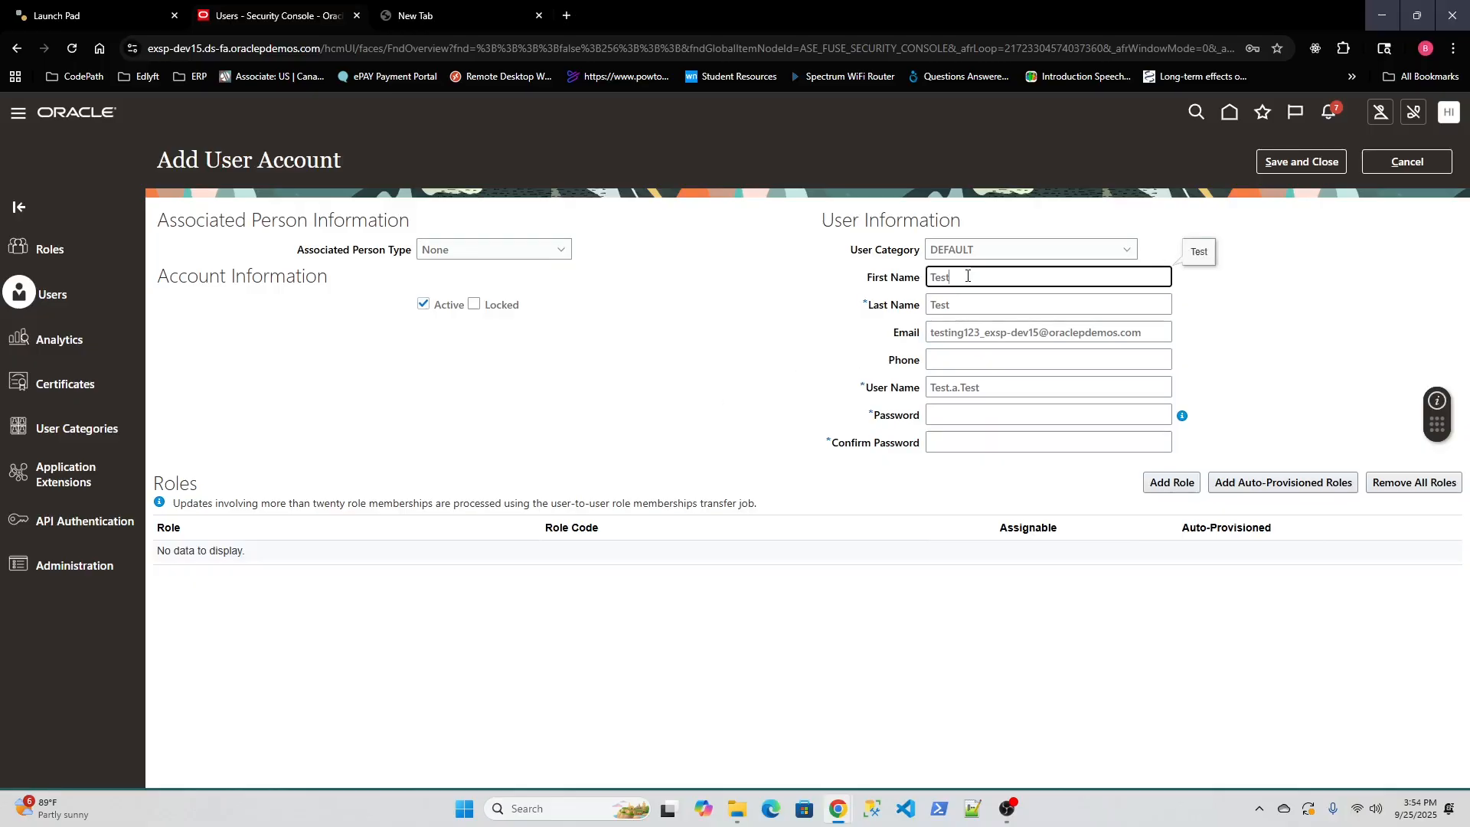
type("1")
left_click(979, 306)
type("1")
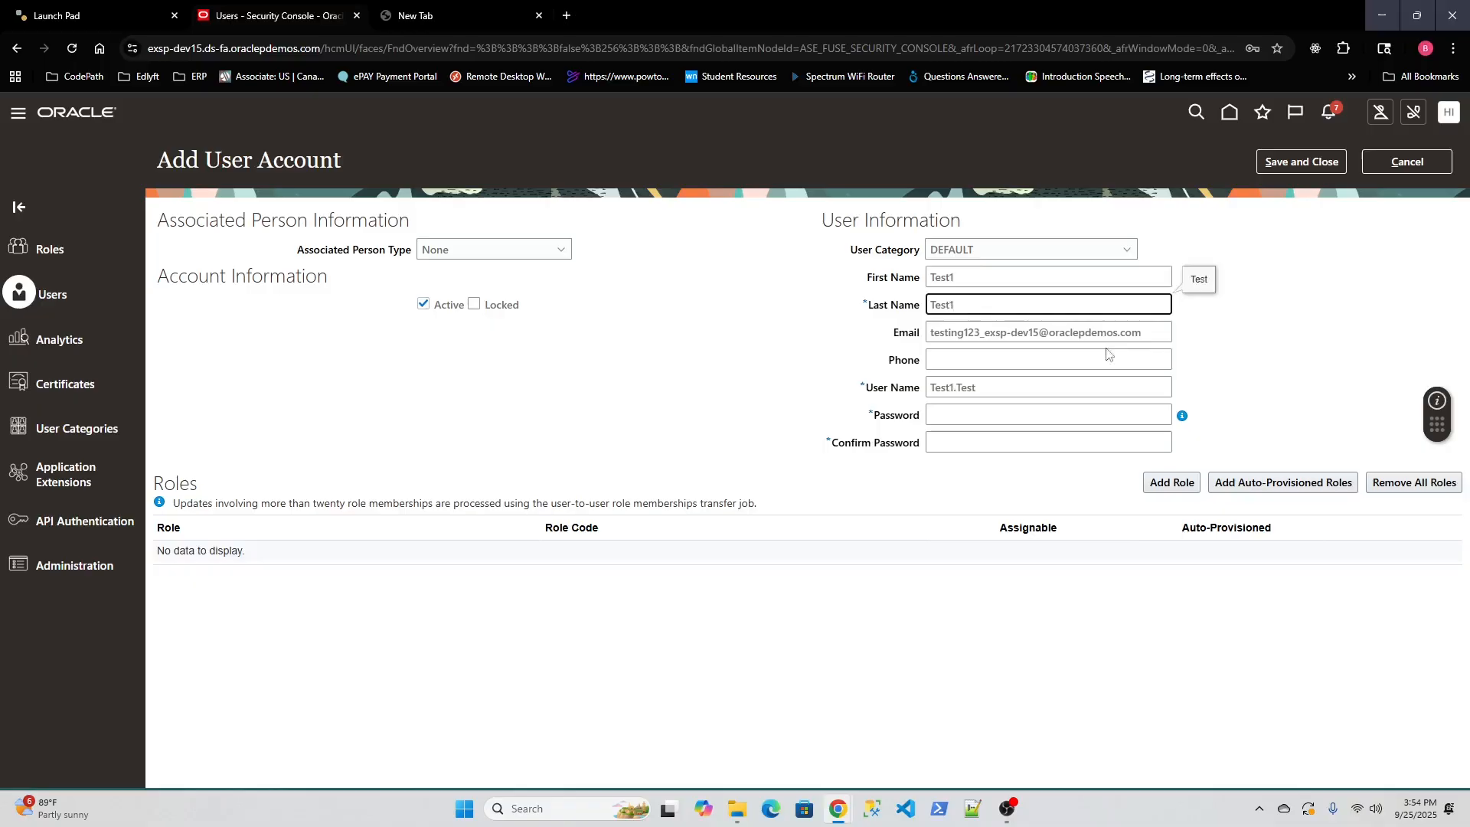
key("Tab")
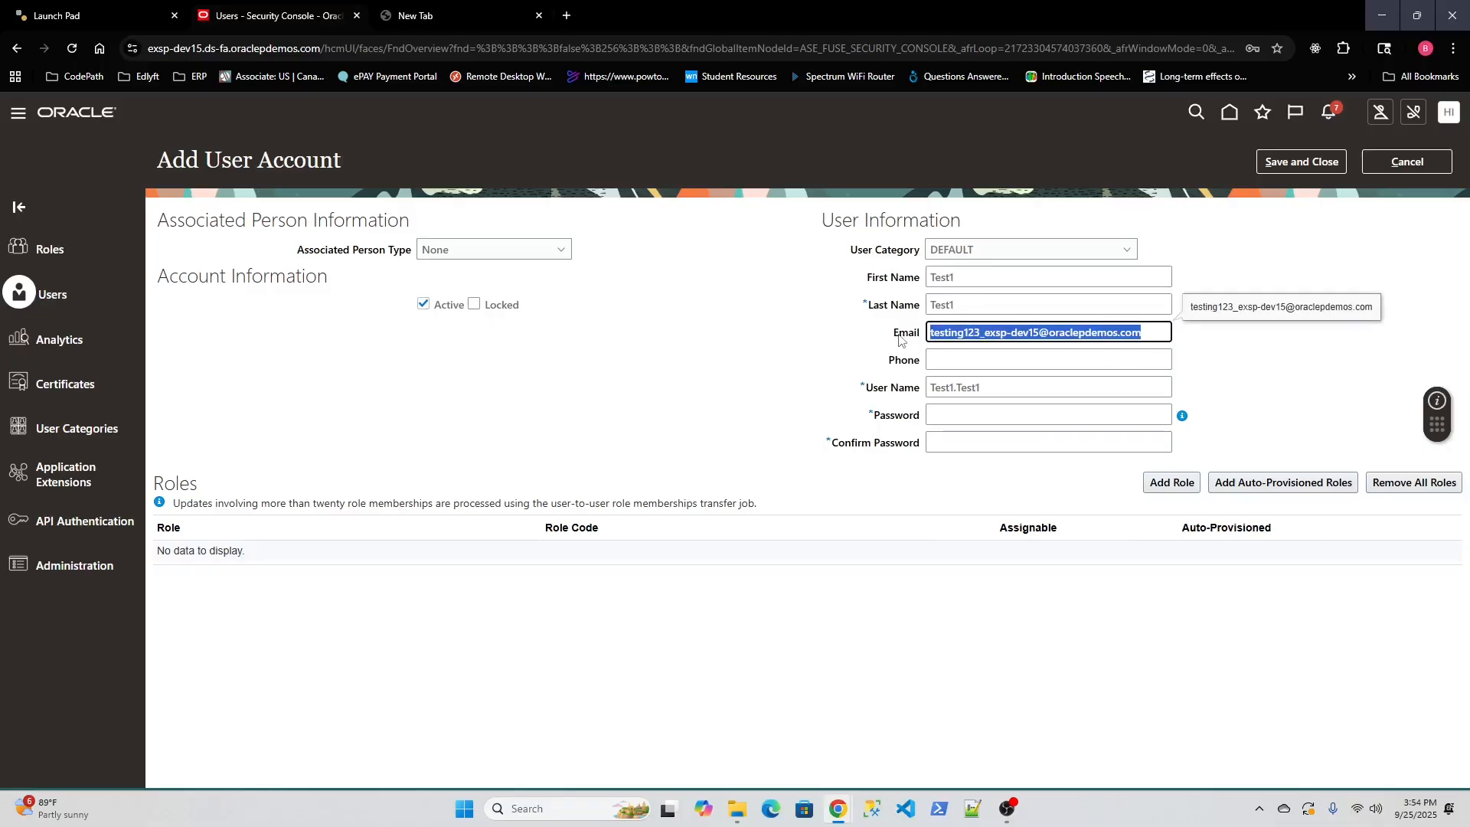
type("te")
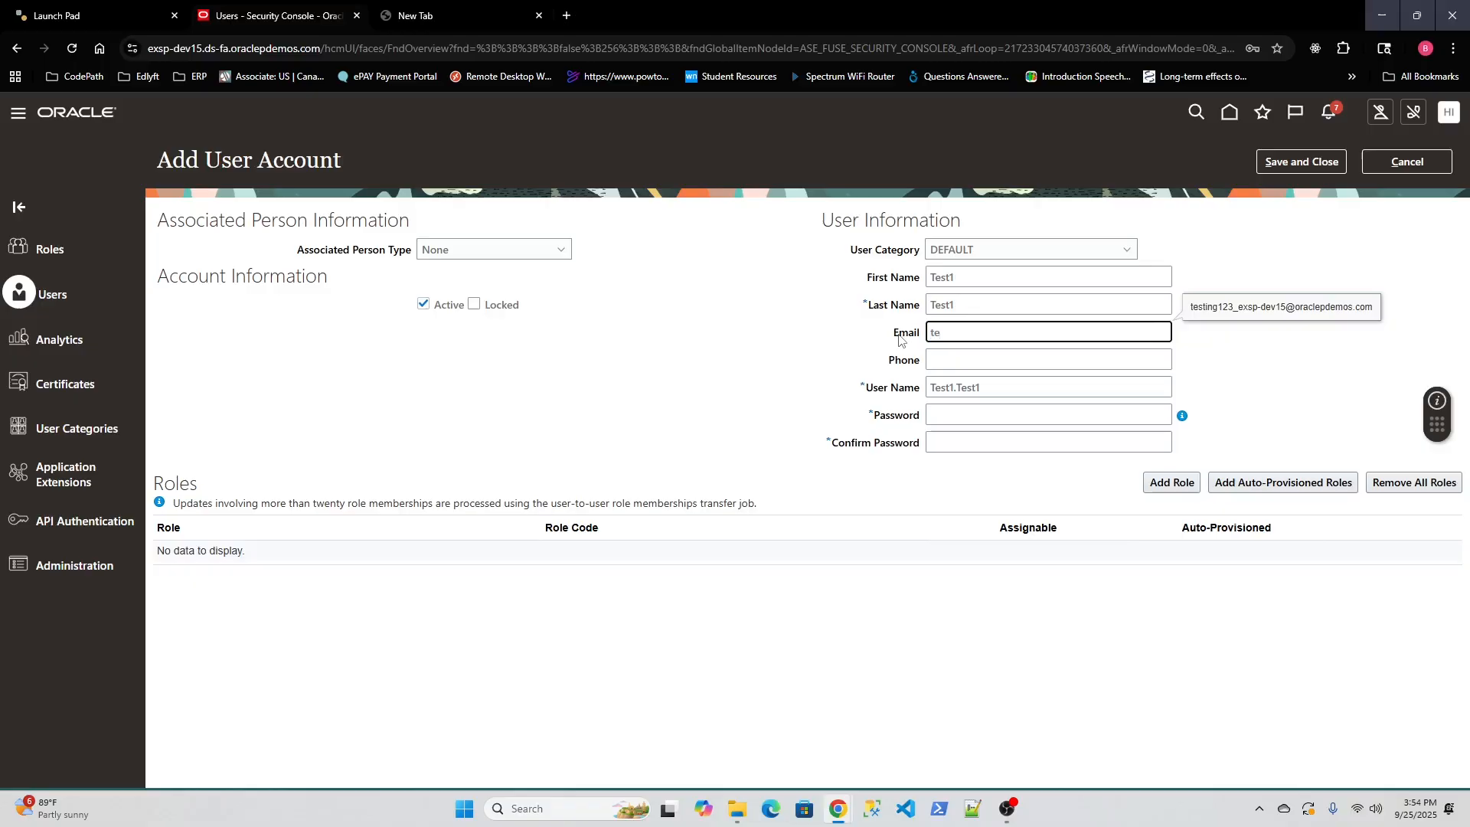
type("st1@gmail.com")
Enter and confirm the new account's password.
left_click(985, 418)
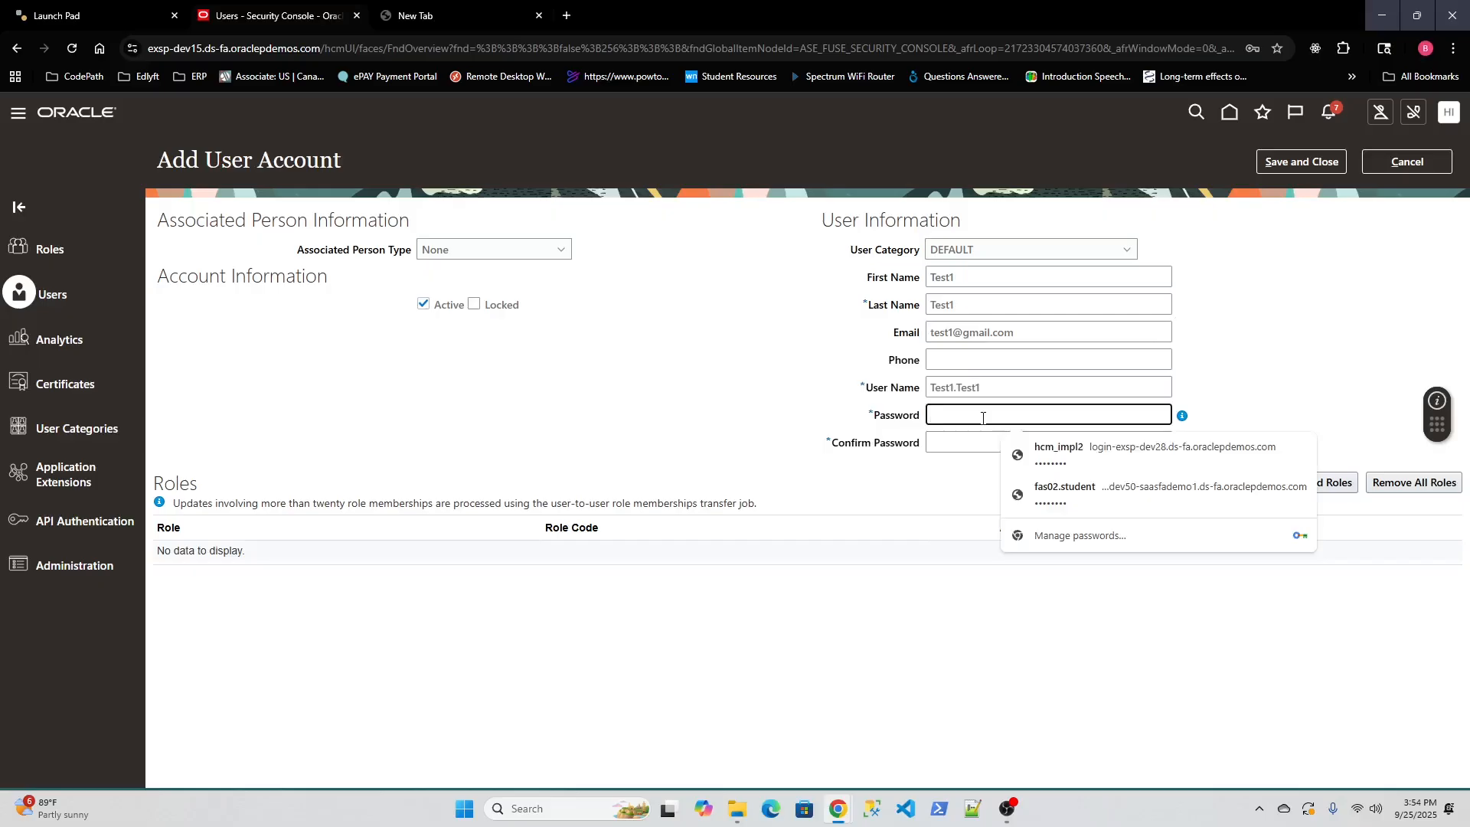
type("W•••••••")
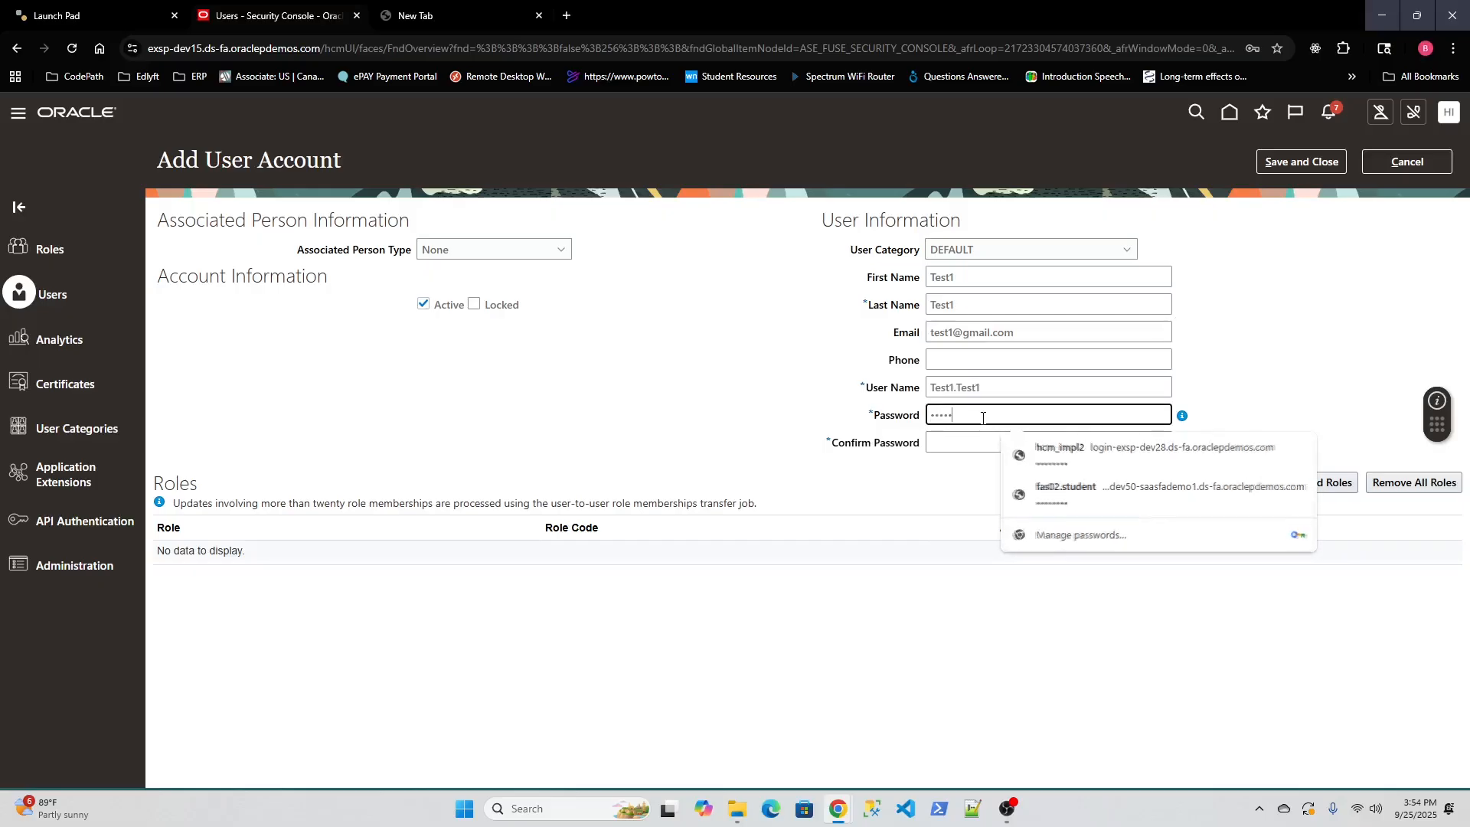
key("Tab")
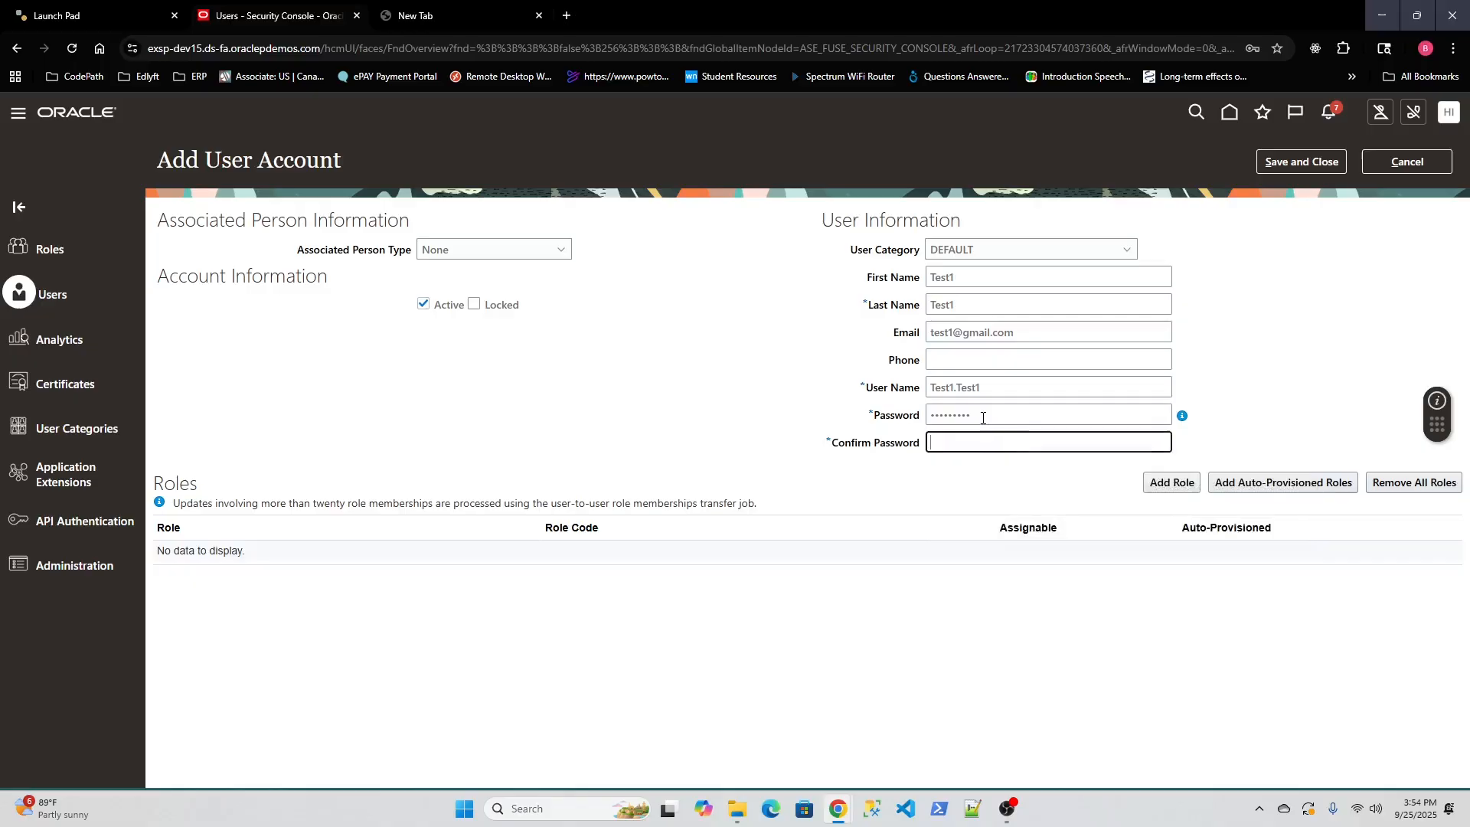
type("•••••••••")
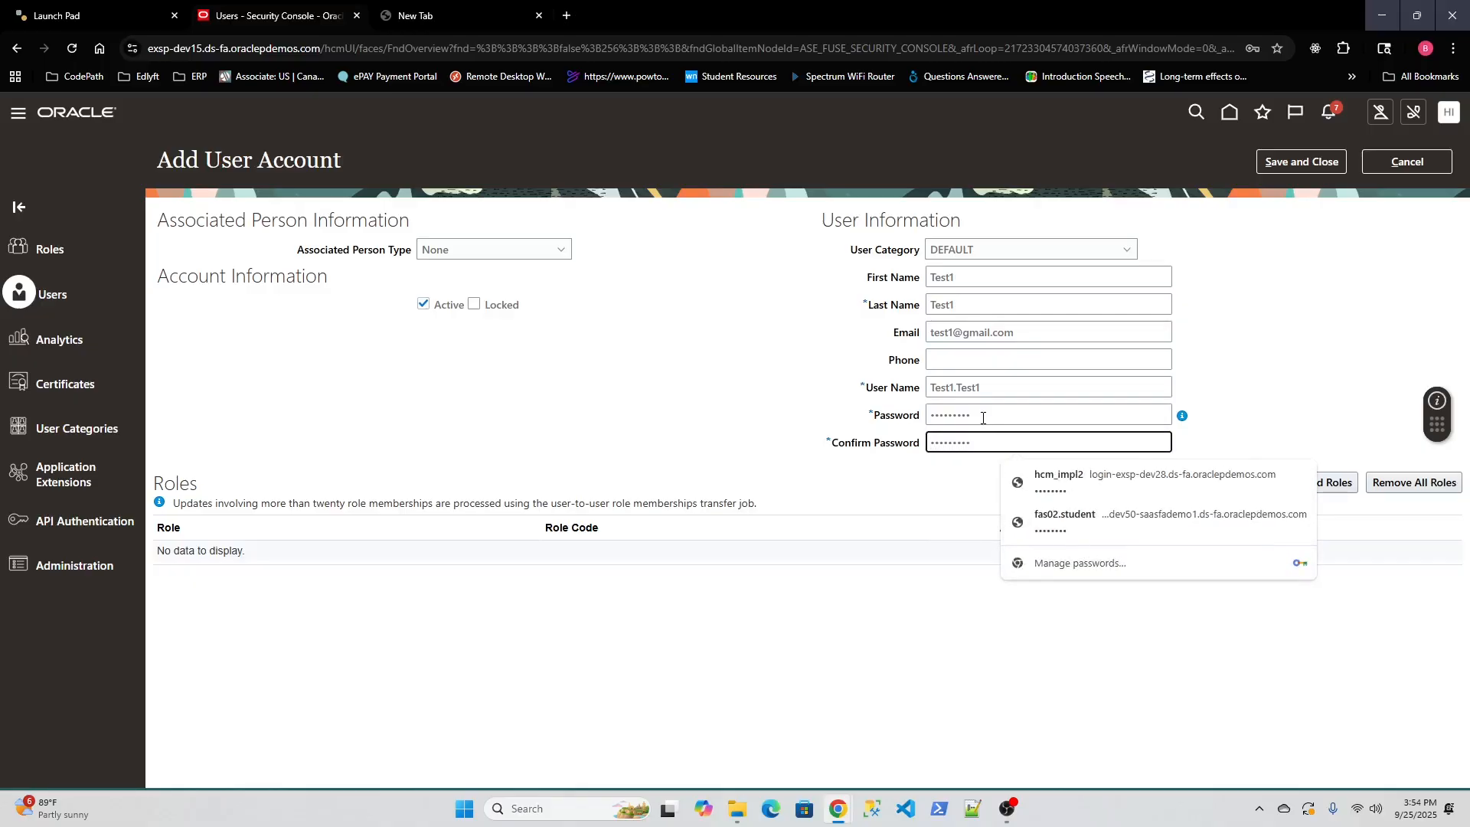
left_click(733, 404)
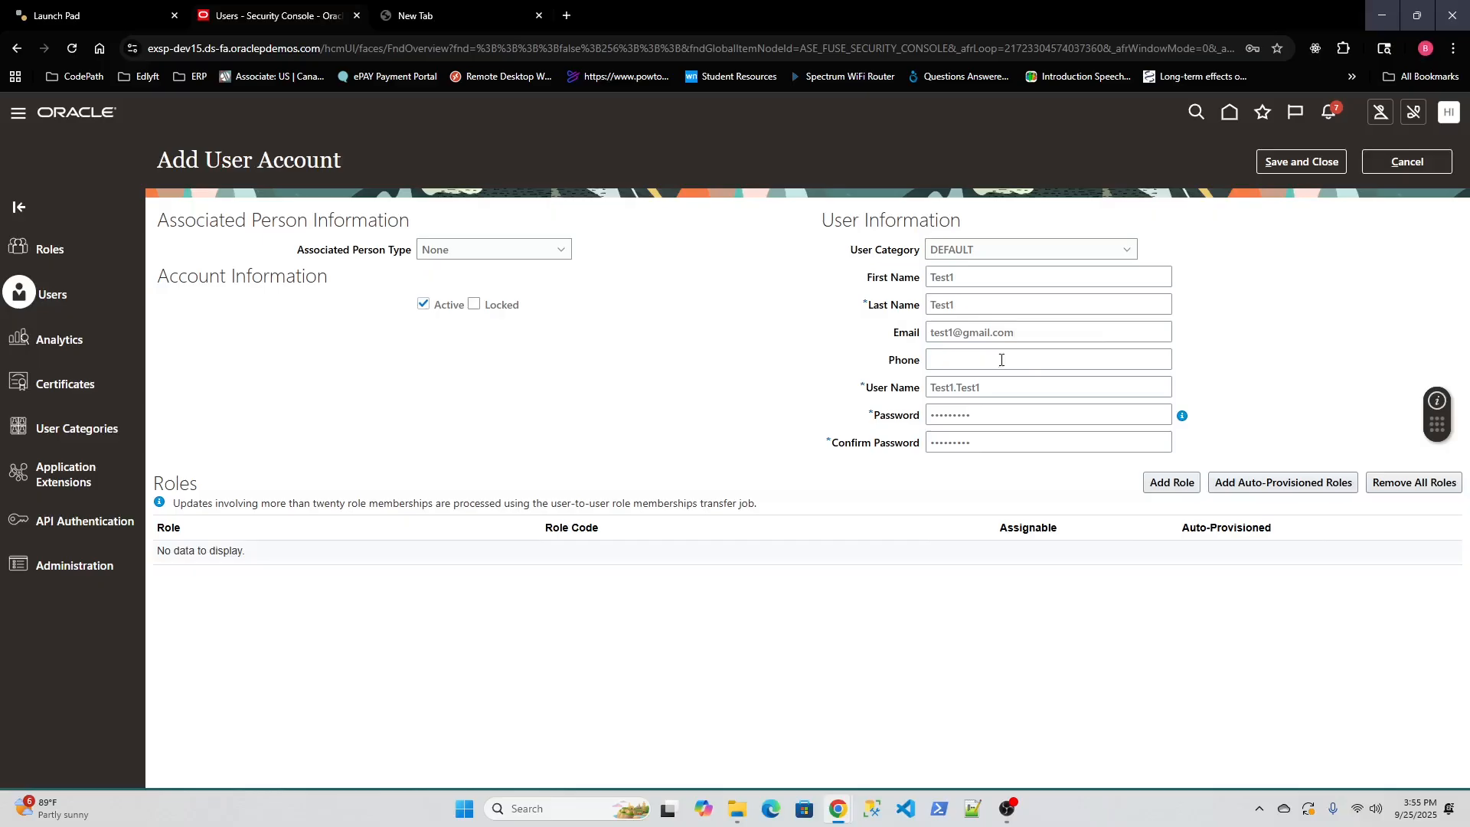
Replace the name part of the user's e-mail with a different Gmail address.
left_click(1023, 338)
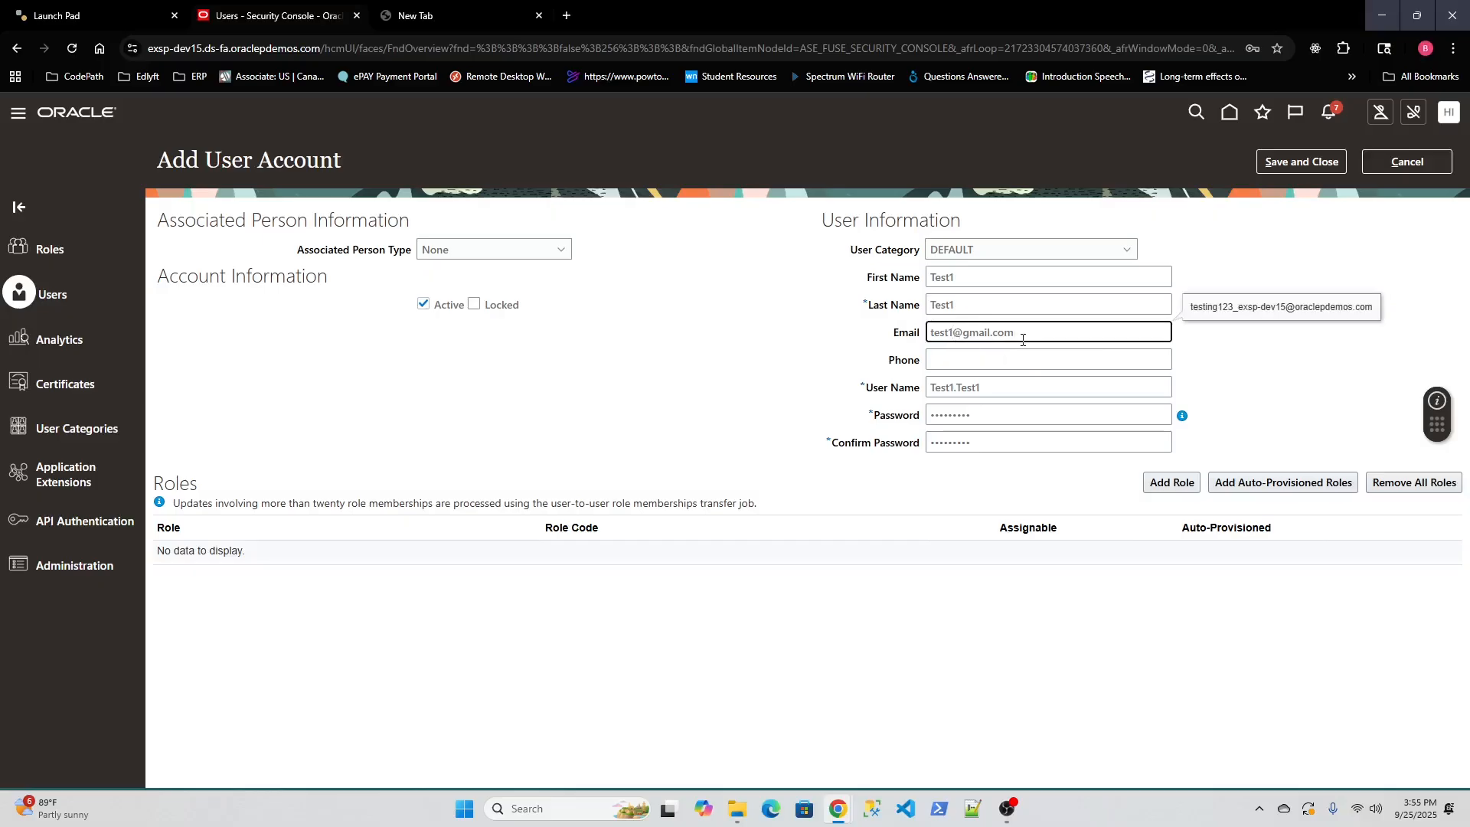
key("BackSpace")
key("BackSpace")
key("BackSpace")
key("BackSpace")
key("BackSpace")
left_click(1170, 483)
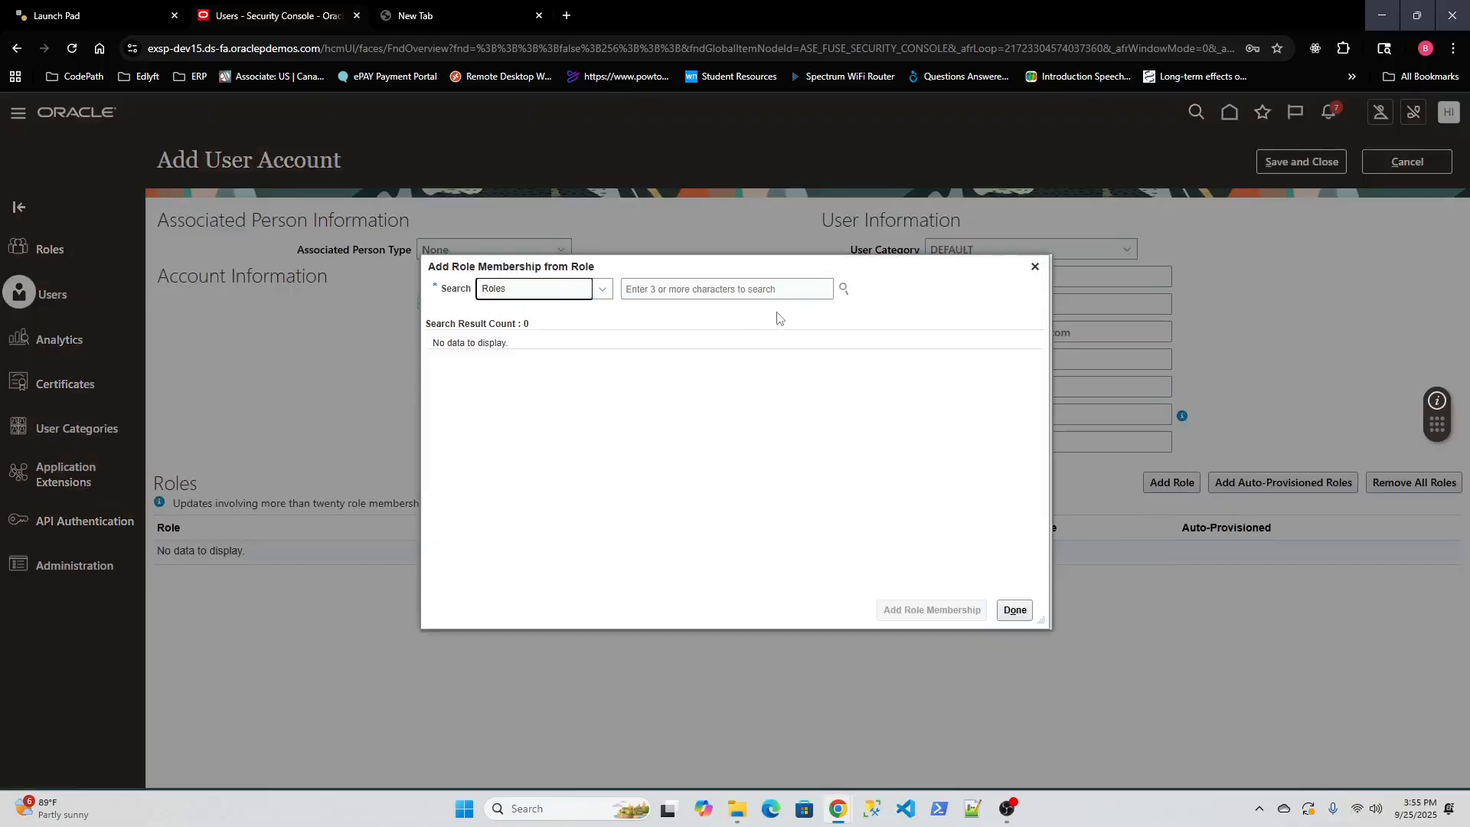
Search 'emplo' and add the Employee role (ORA_PER_EMPLOYEE_ABSTRACT) to the new user.
left_click(731, 288)
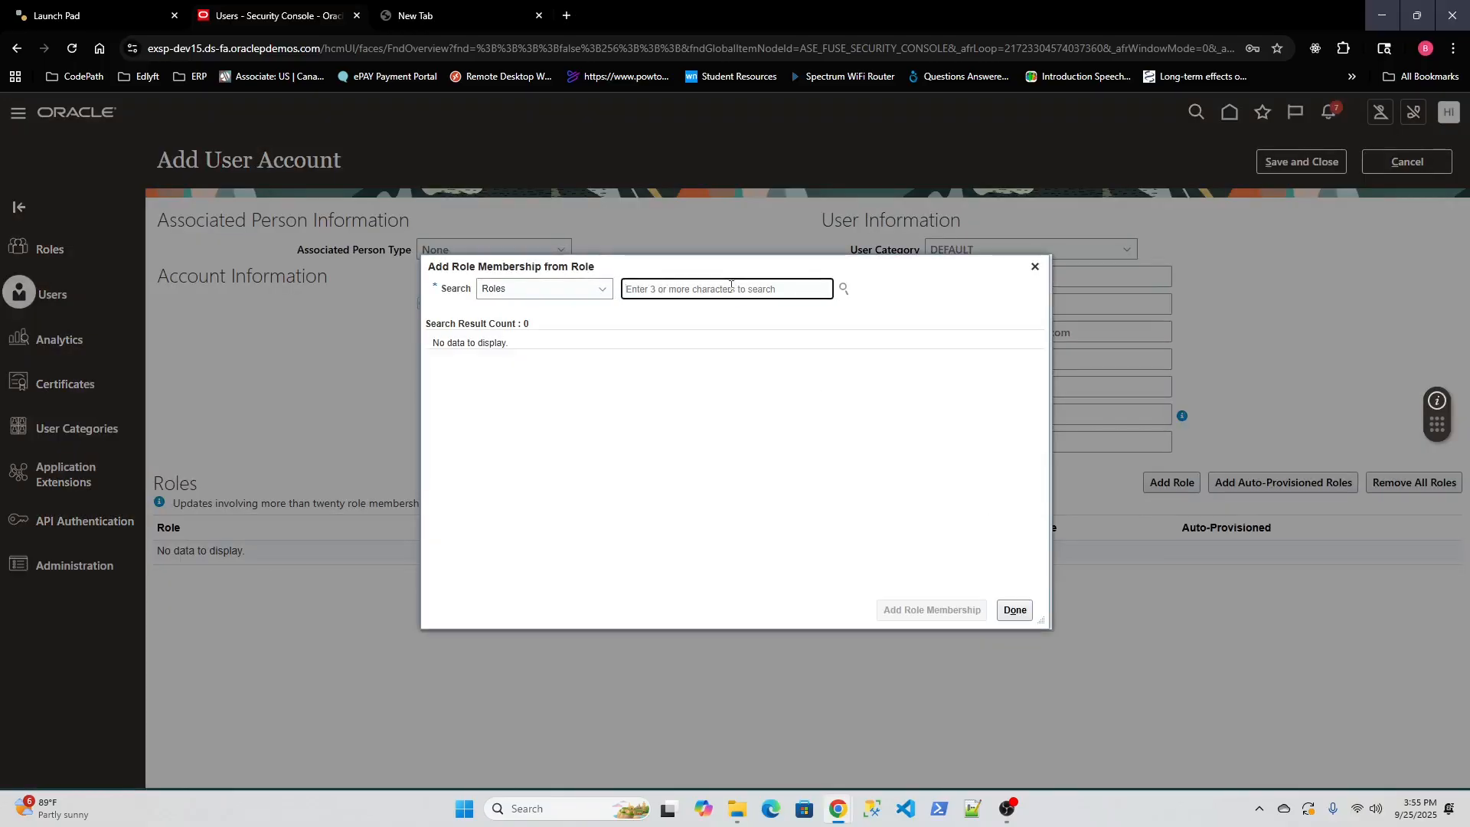
type("emplo")
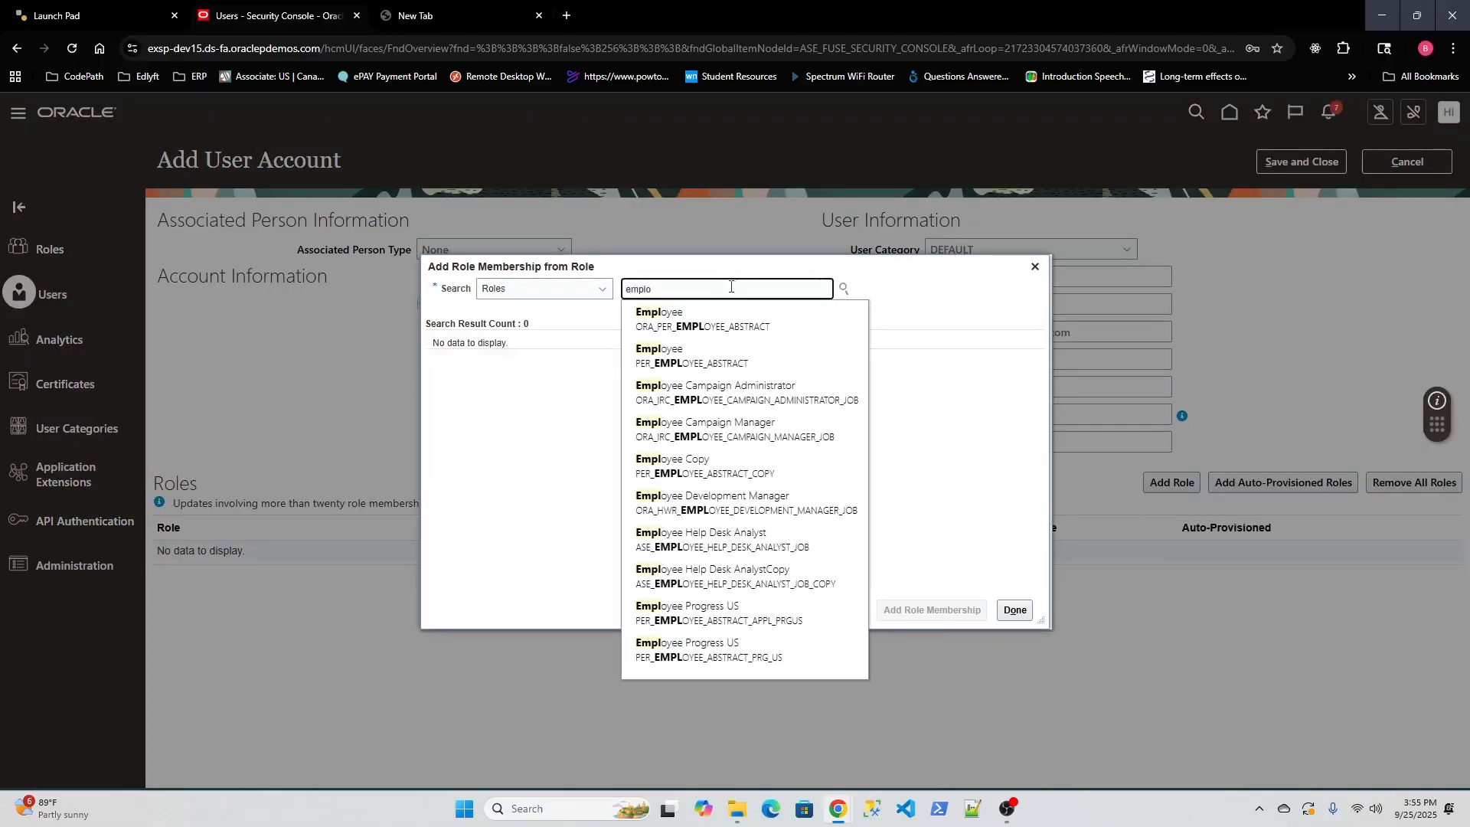
left_click(737, 314)
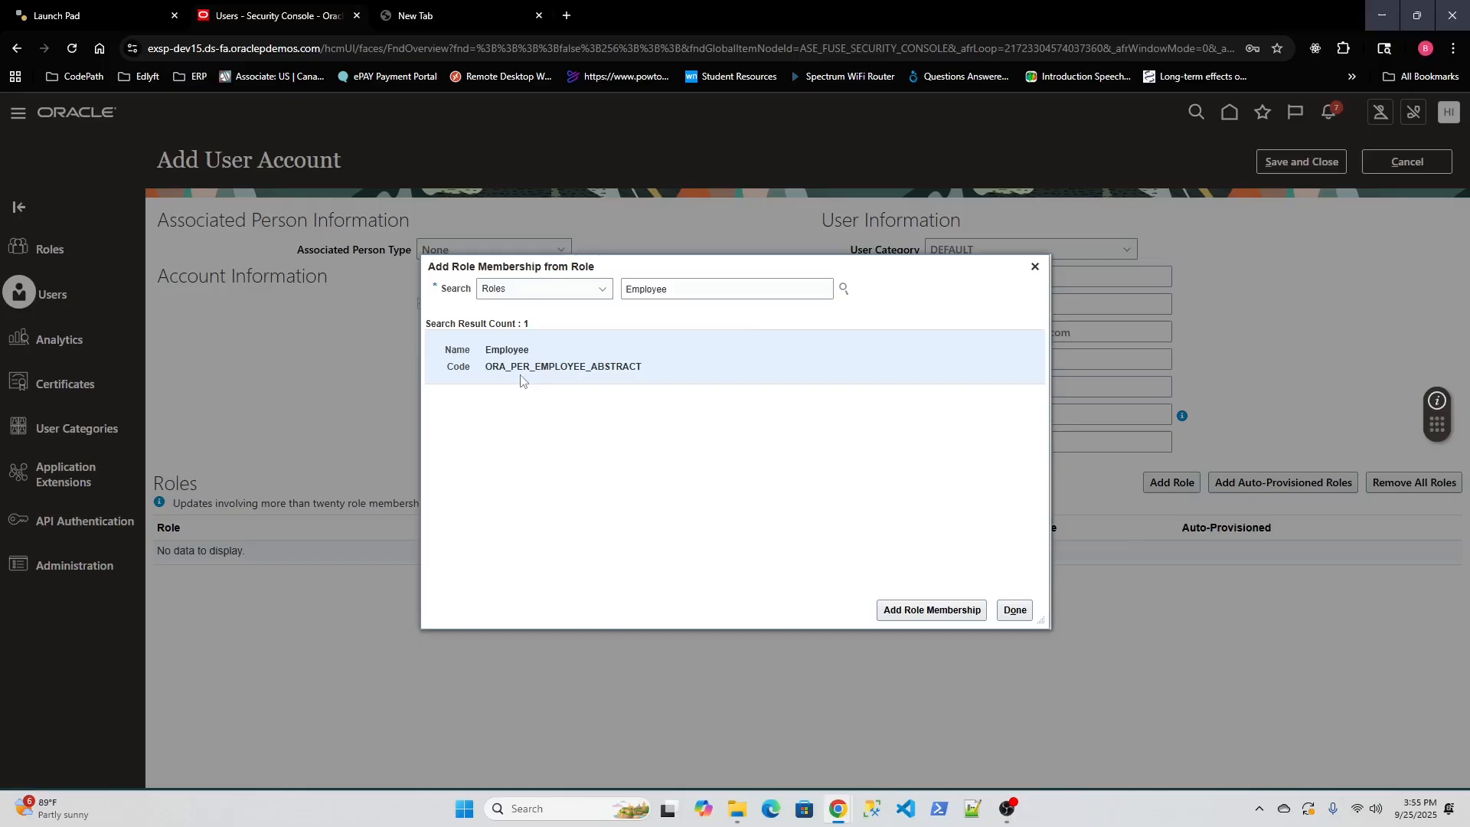
left_click(917, 610)
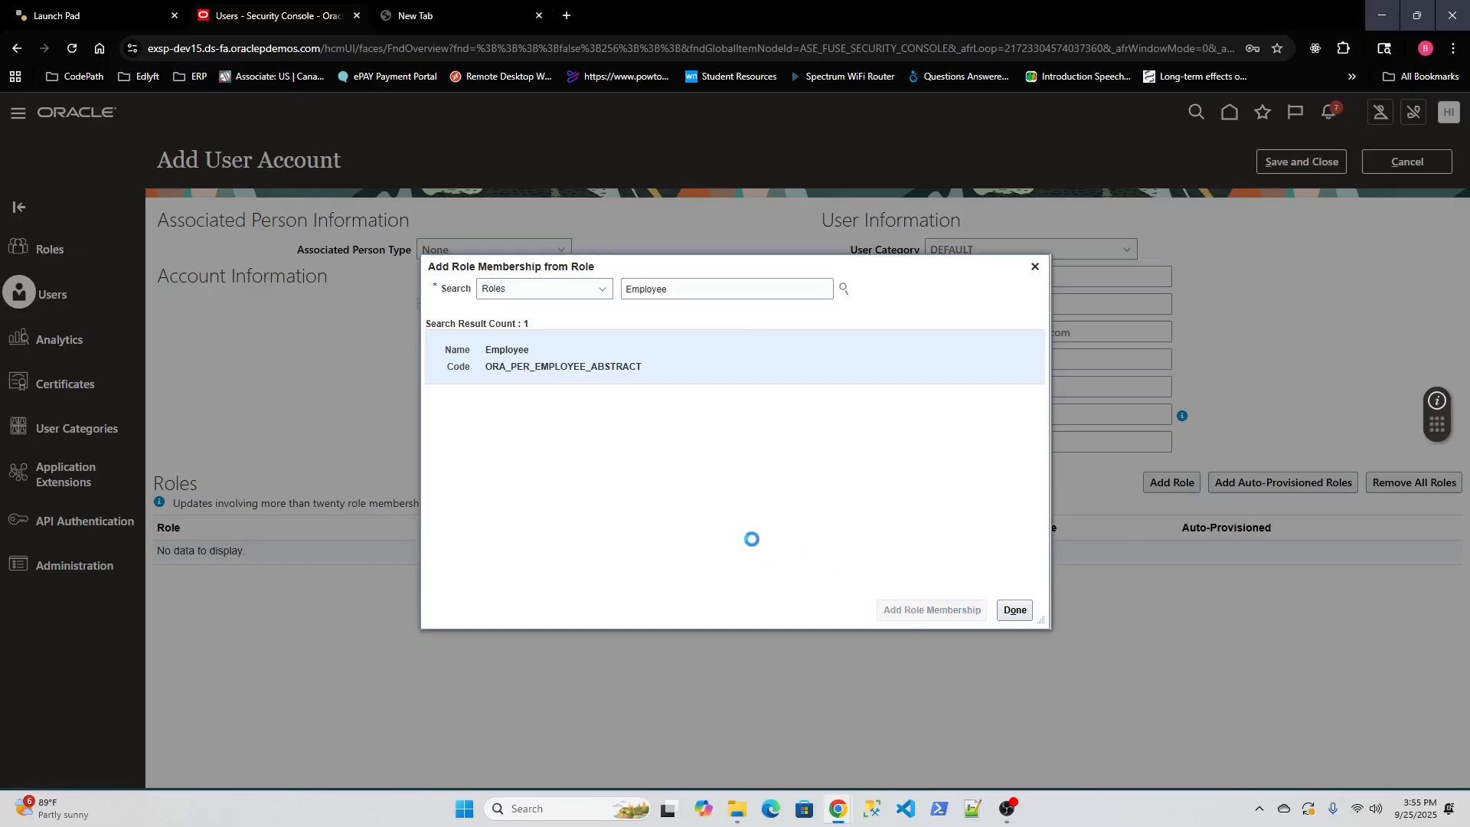
left_click(1015, 610)
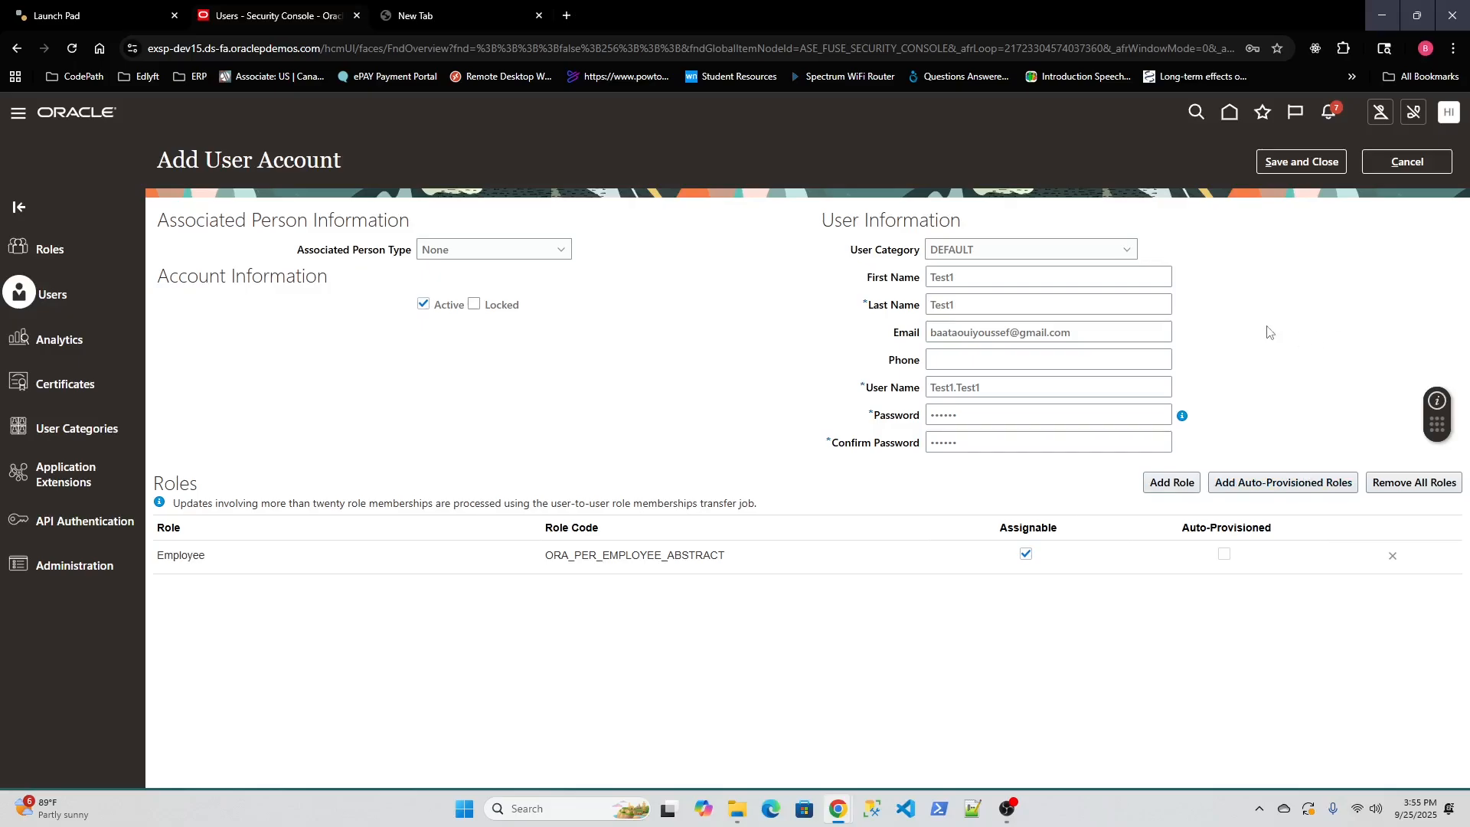
Save the Test1 Test1 account, check its details and Employee role, then return to the list.
left_click(1308, 158)
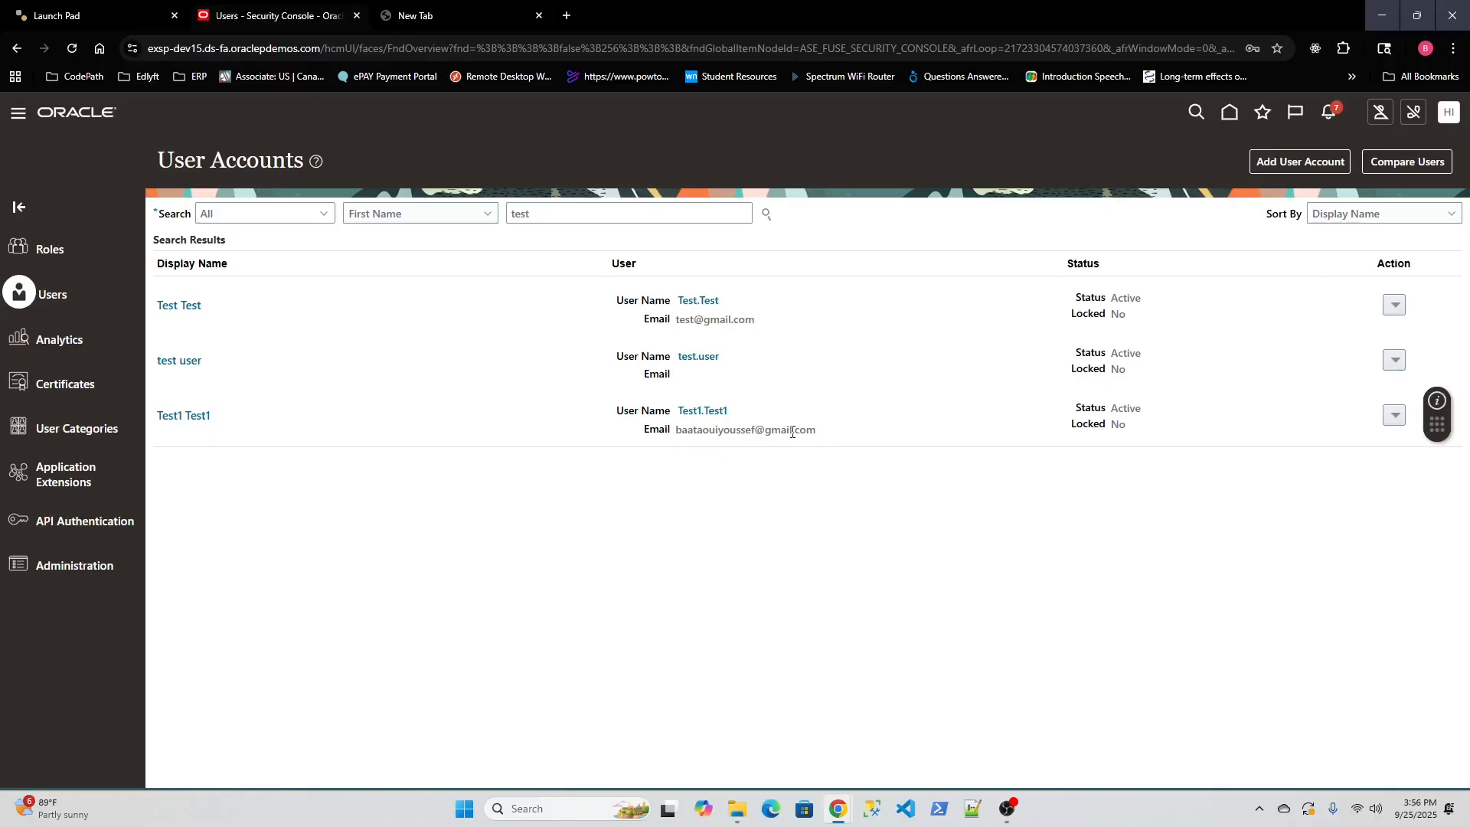
left_click_drag(826, 435, 665, 437)
left_click_drag(218, 426, 160, 416)
left_click(430, 436)
left_click(203, 419)
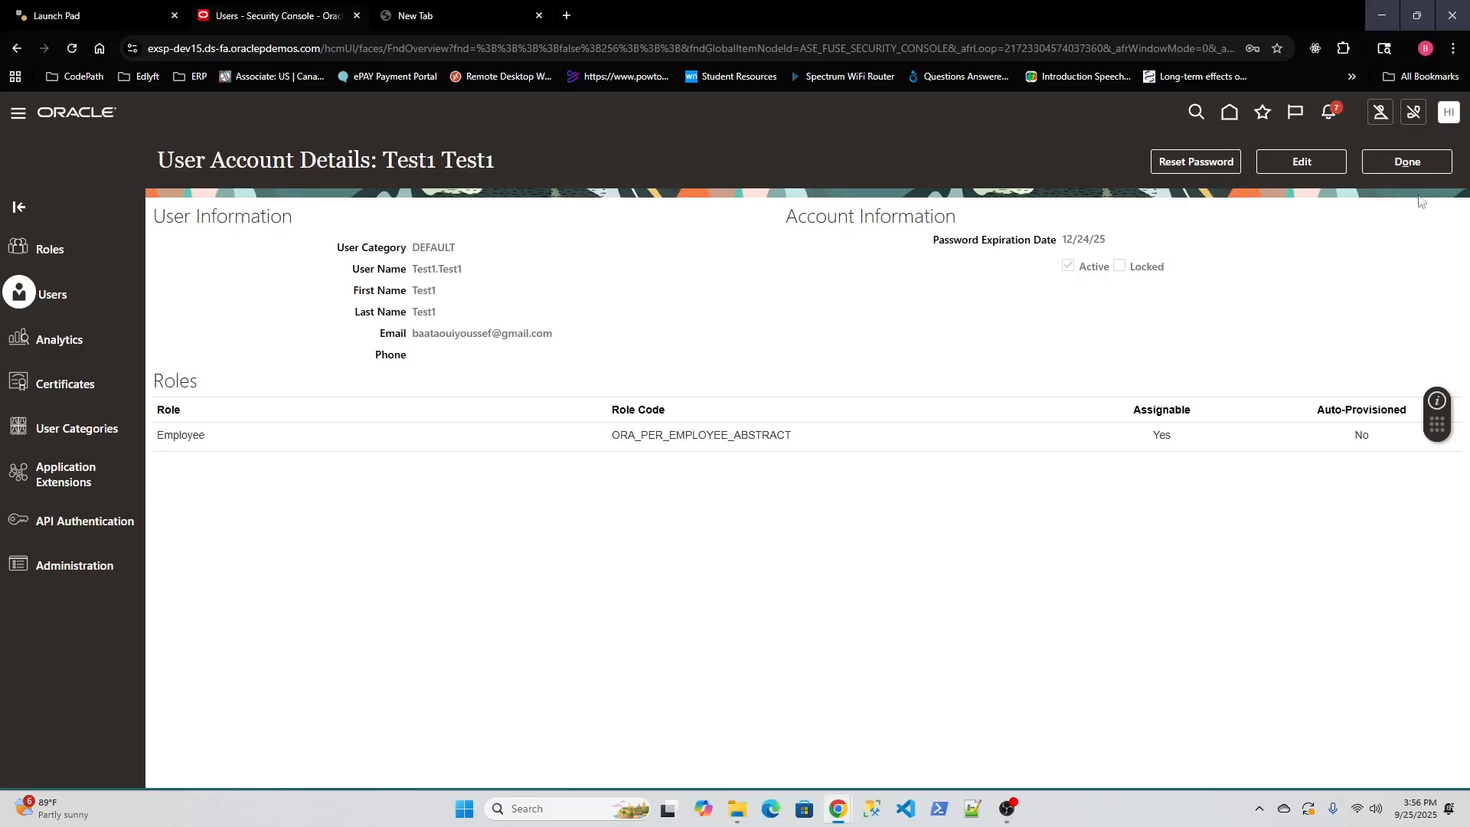
left_click(1423, 161)
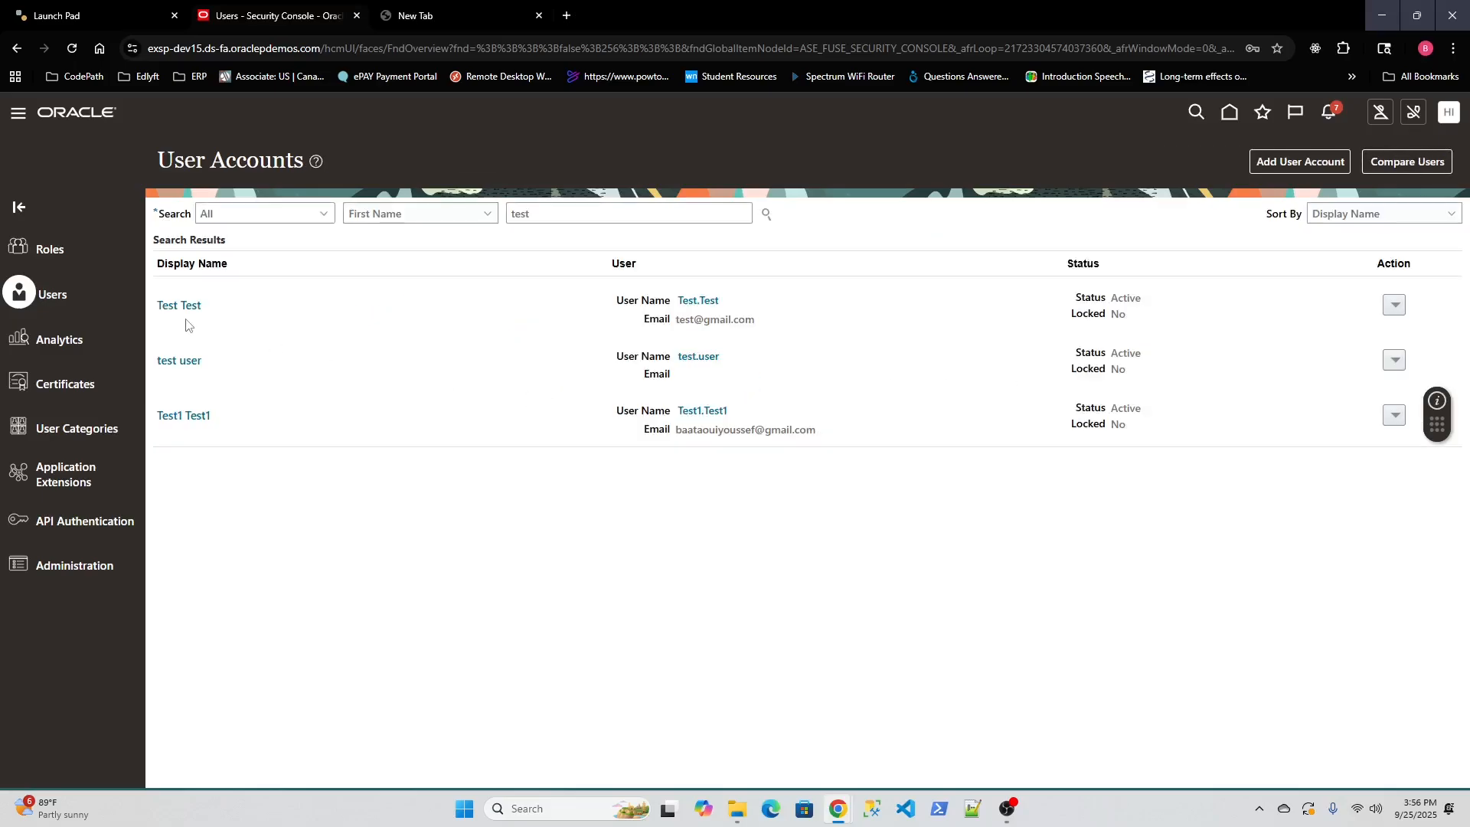
Review the Test Test account's person number, Asset Accountant job and Finance US business unit.
left_click(180, 309)
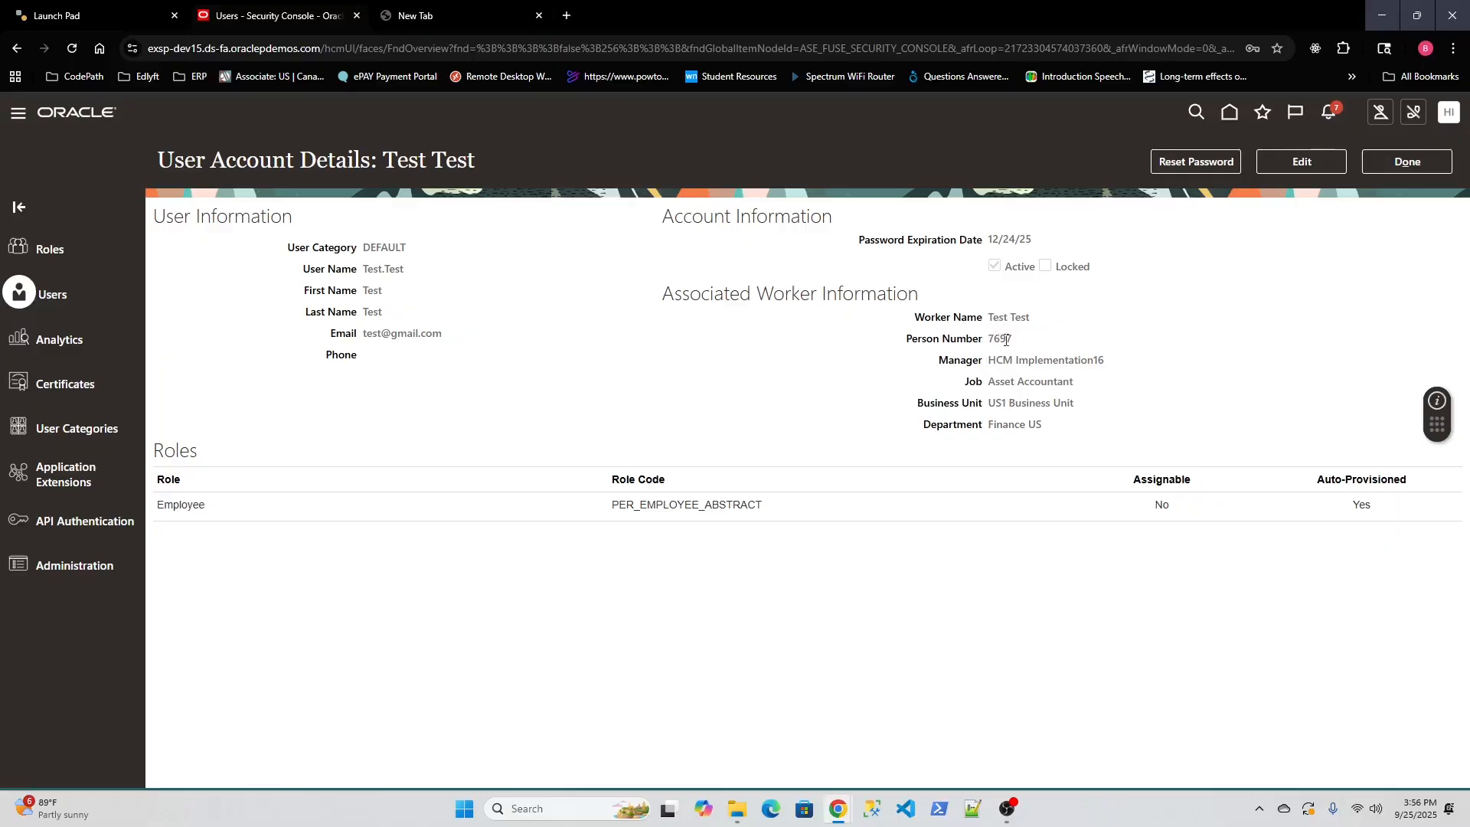
left_click_drag(1050, 433, 987, 408)
left_click(1004, 410)
left_click_drag(988, 381, 1081, 383)
left_click_drag(987, 339, 1016, 340)
Sign out of the admin session and sign back in as the Test1 user with its password.
left_click(1449, 114)
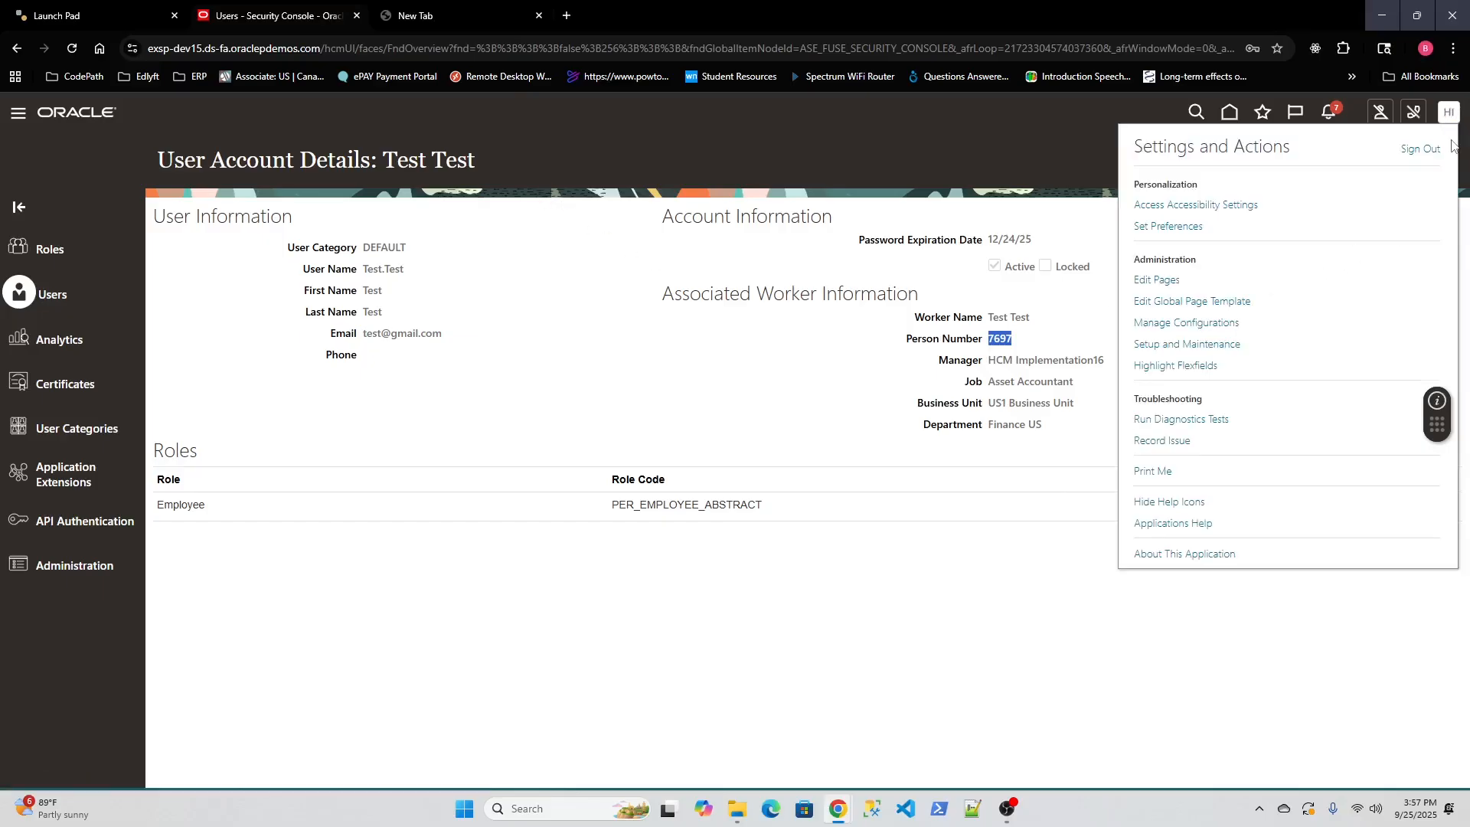
left_click(1419, 149)
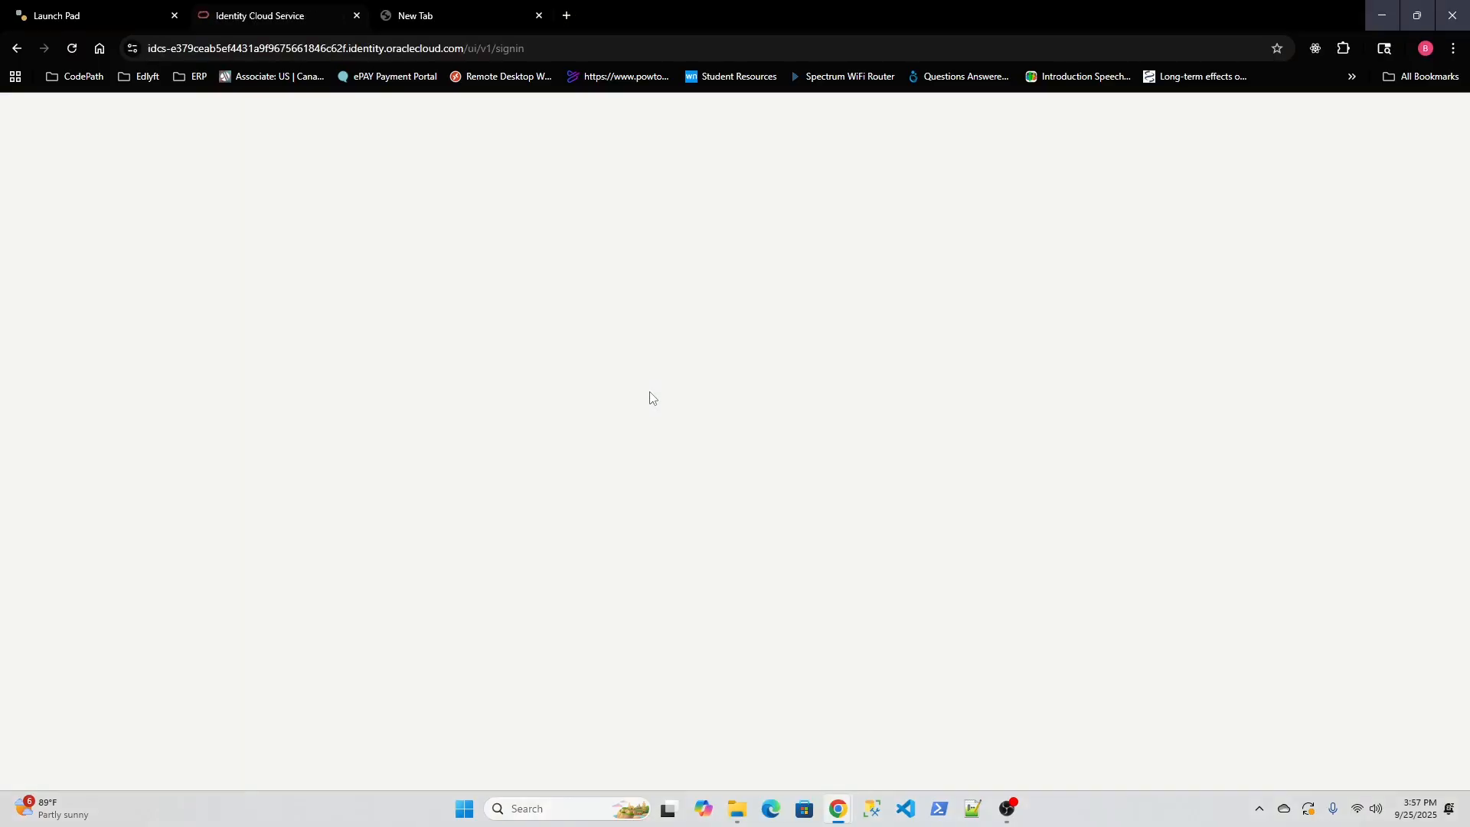
double_click(647, 392)
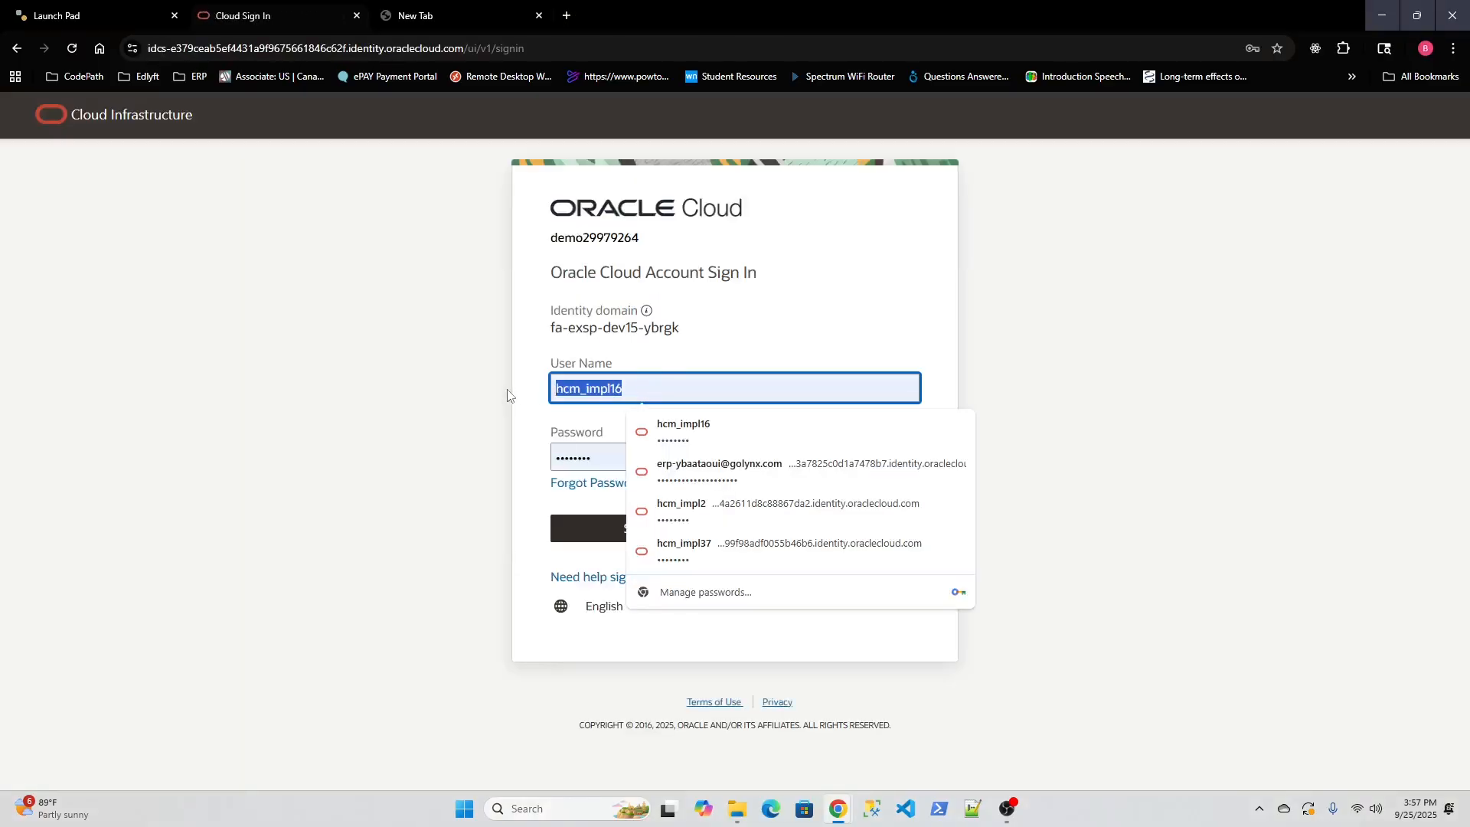
key("BackSpace")
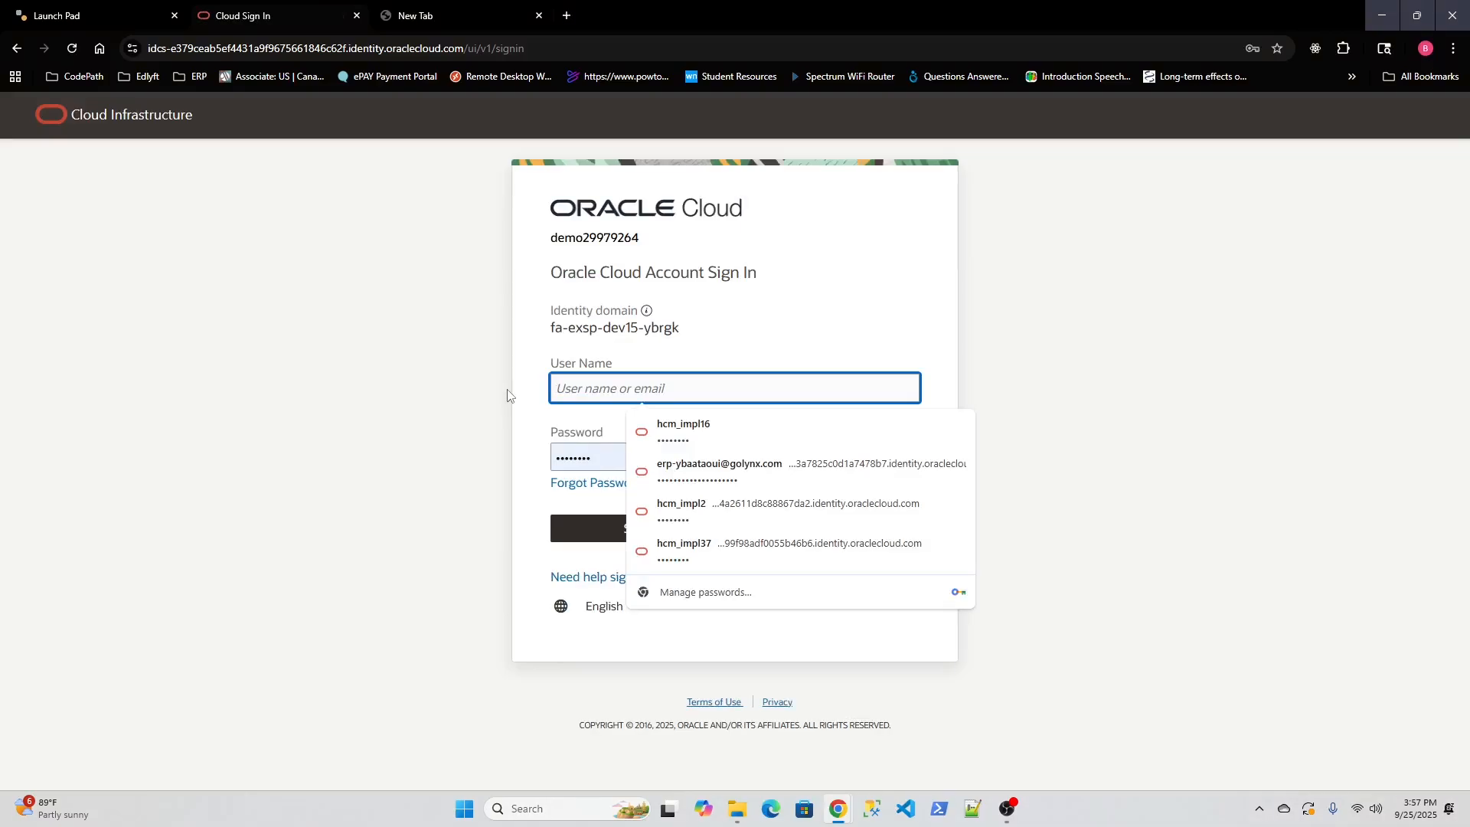
type("Test1")
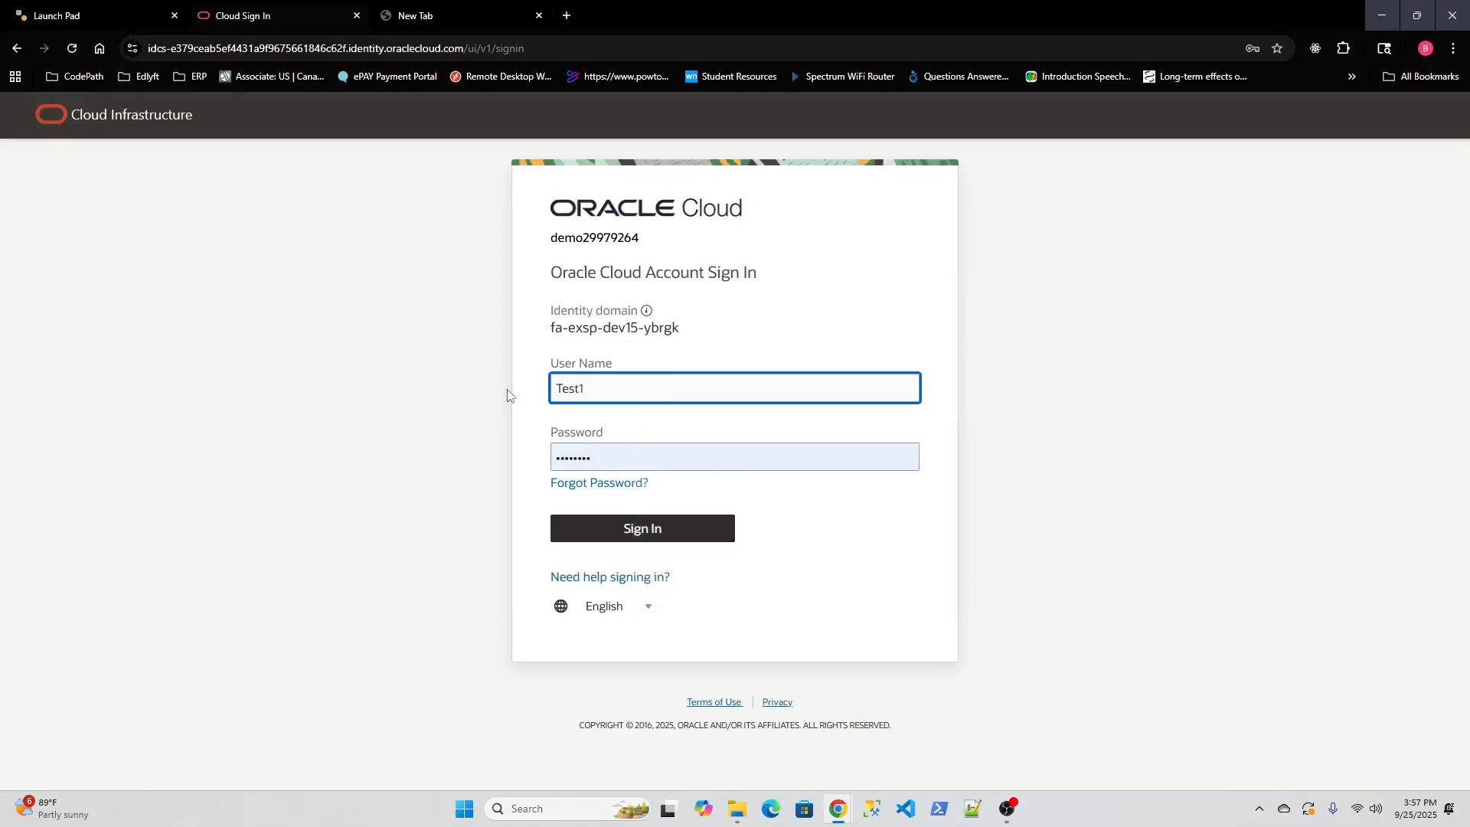
type(".Test1")
double_click(563, 457)
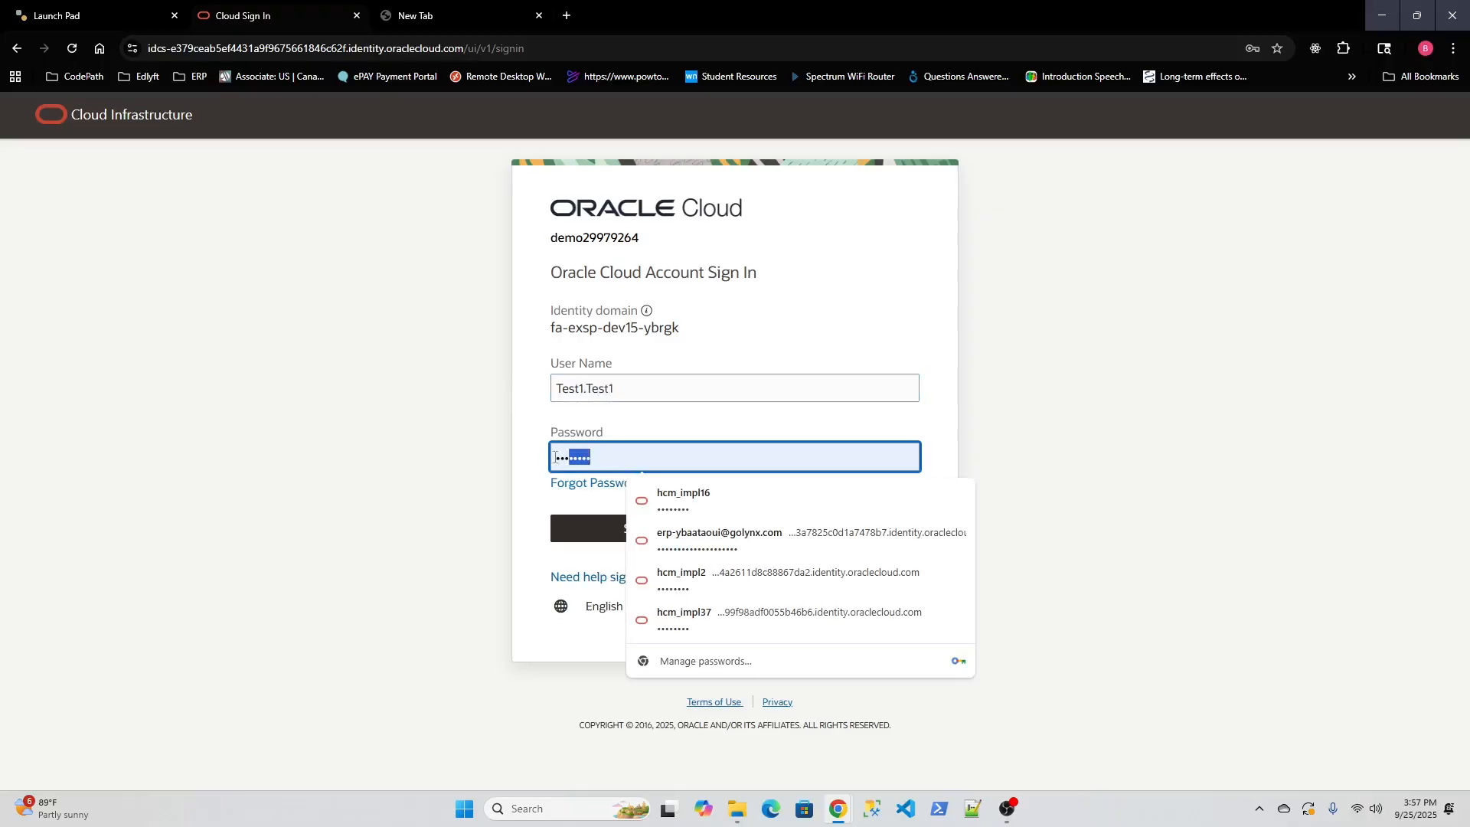
type("••••")
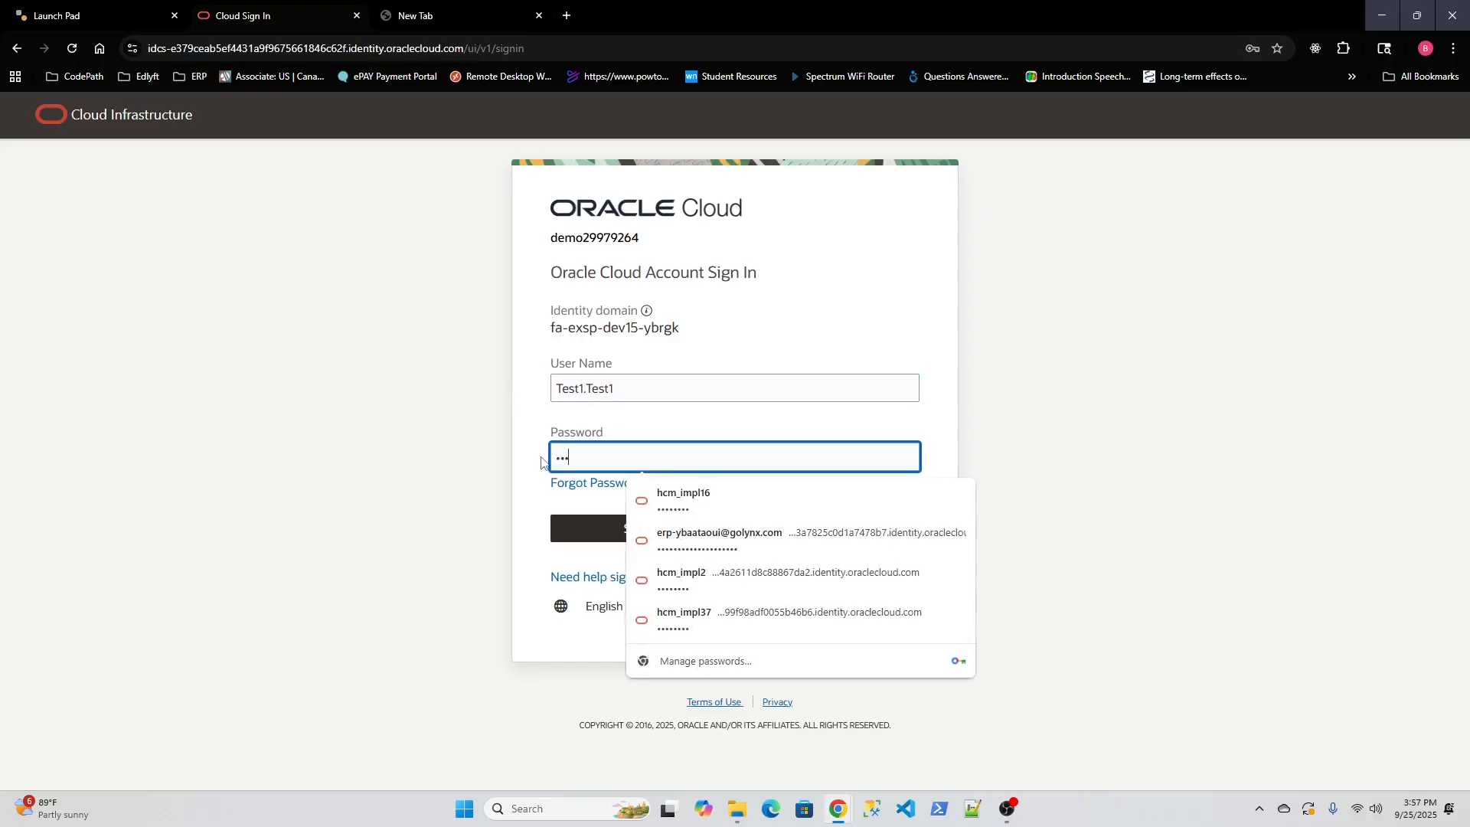
type("•••••")
left_click(527, 505)
left_click(567, 530)
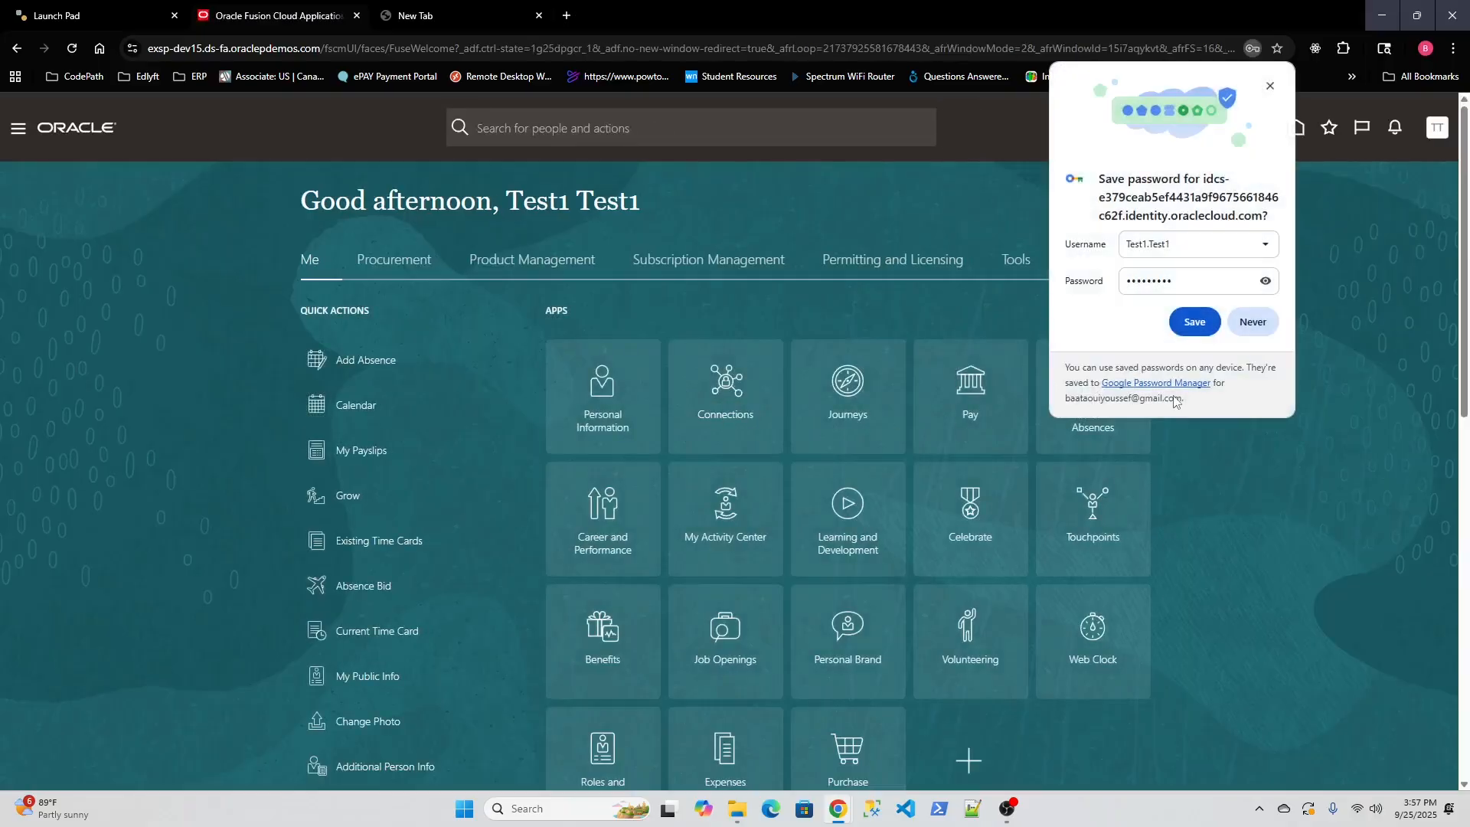
Decline saving the password in Chrome and briefly check the settings and actions panel.
left_click(1259, 322)
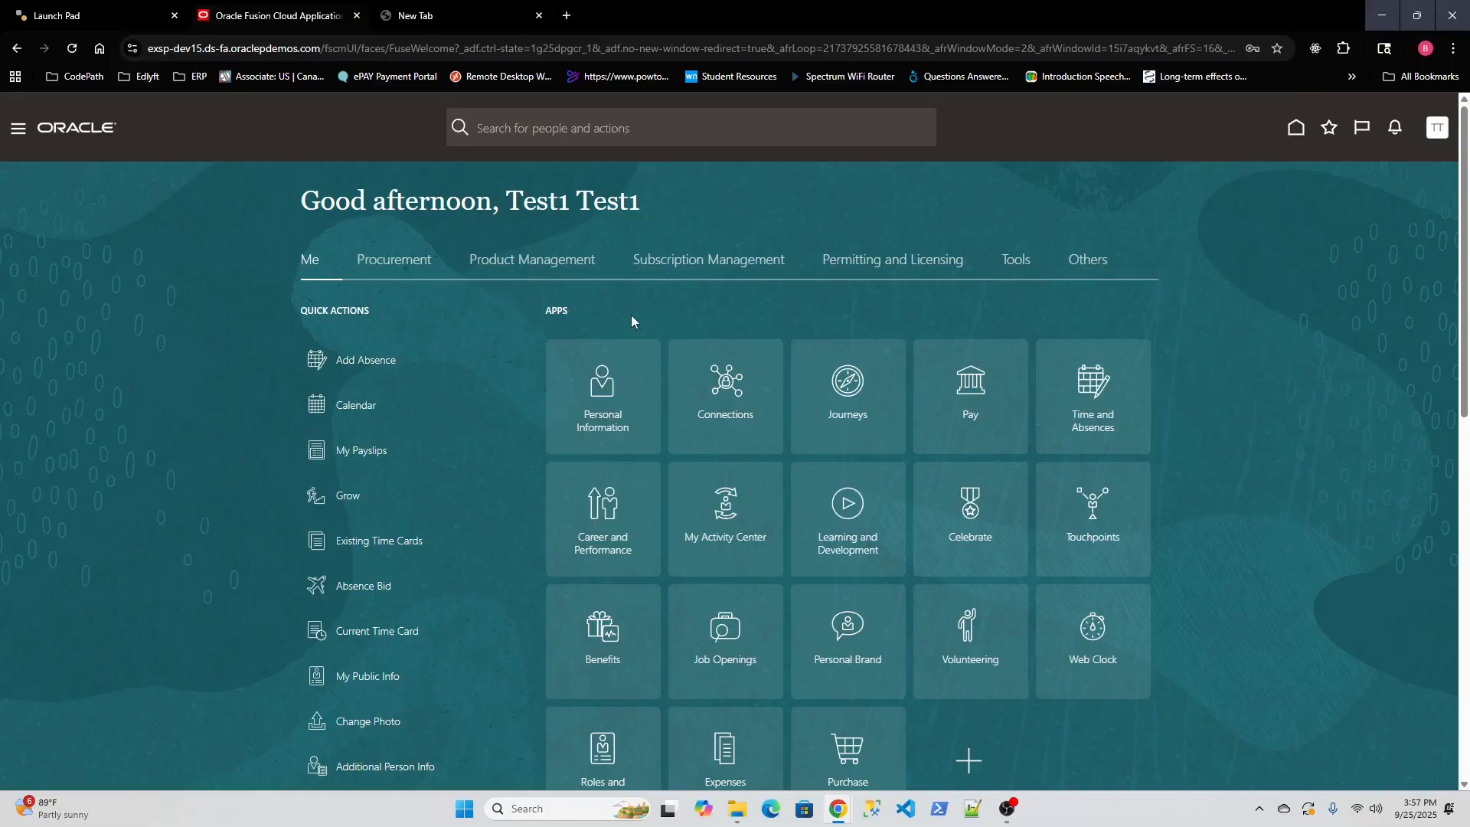
left_click(1439, 131)
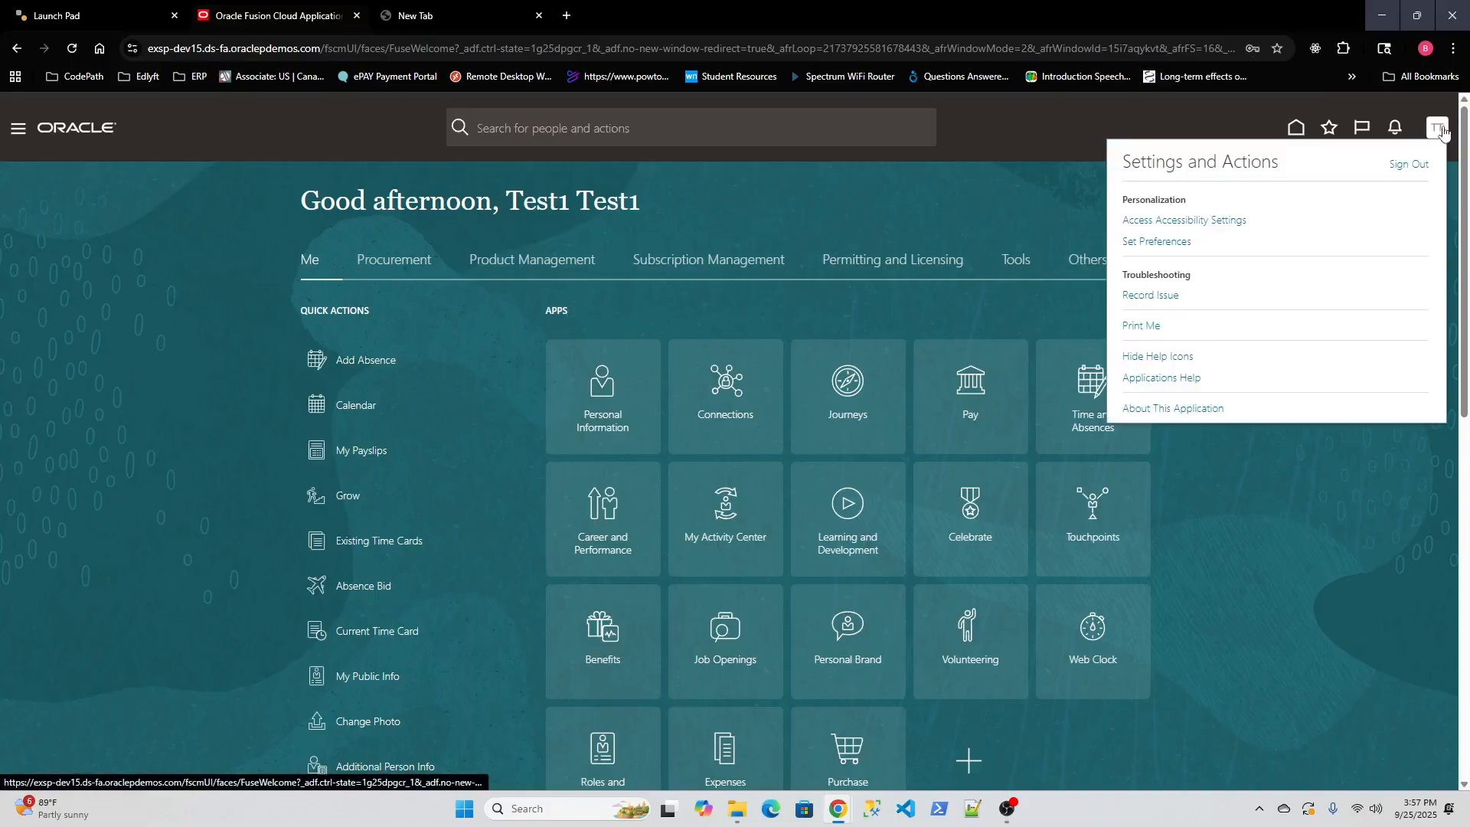
left_click(1242, 118)
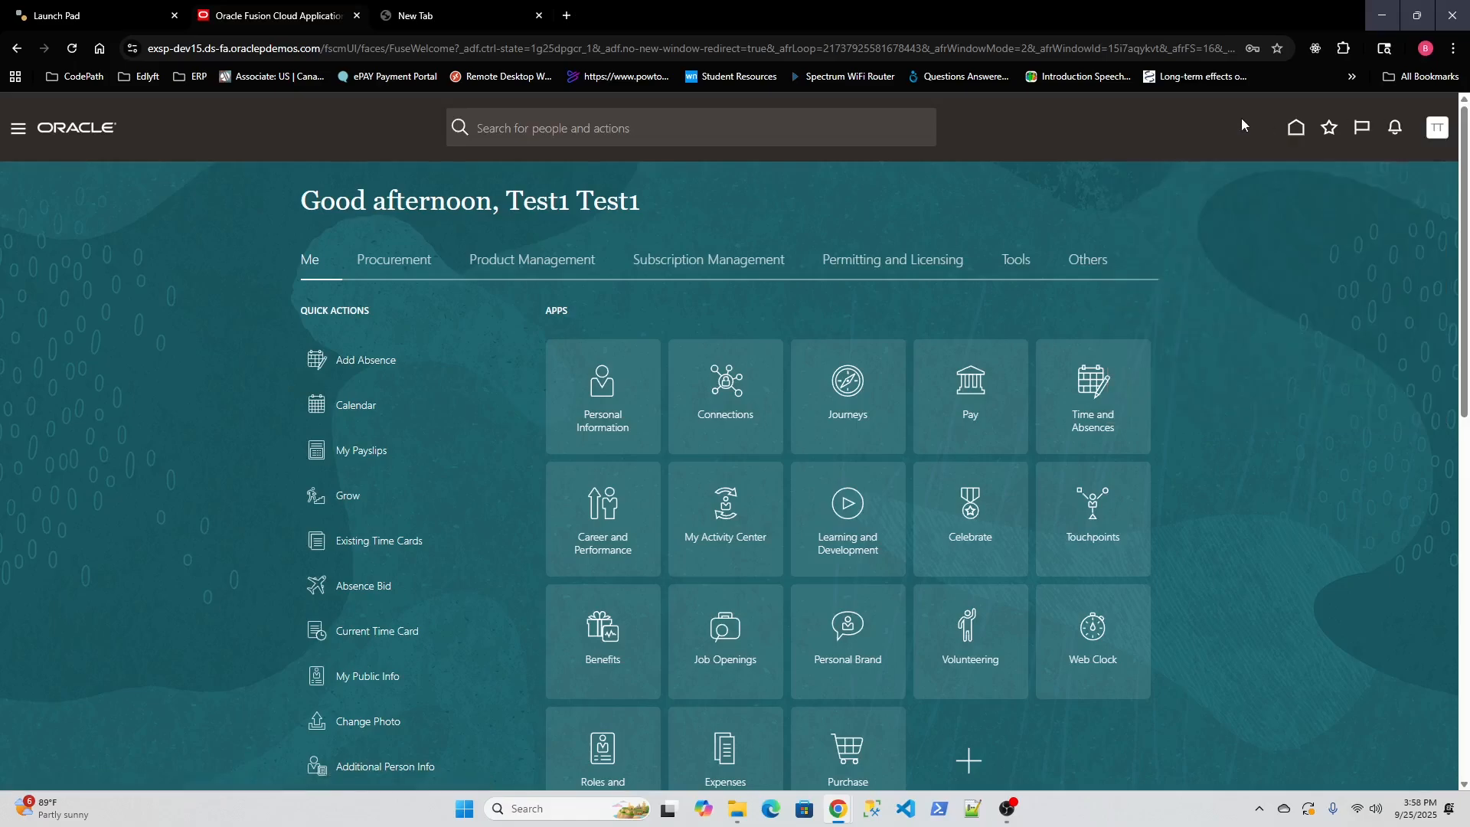
Browse the Procurement, Product Management, Subscription Management, Permitting and Licensing, Tools and Others app tabs.
left_click(394, 264)
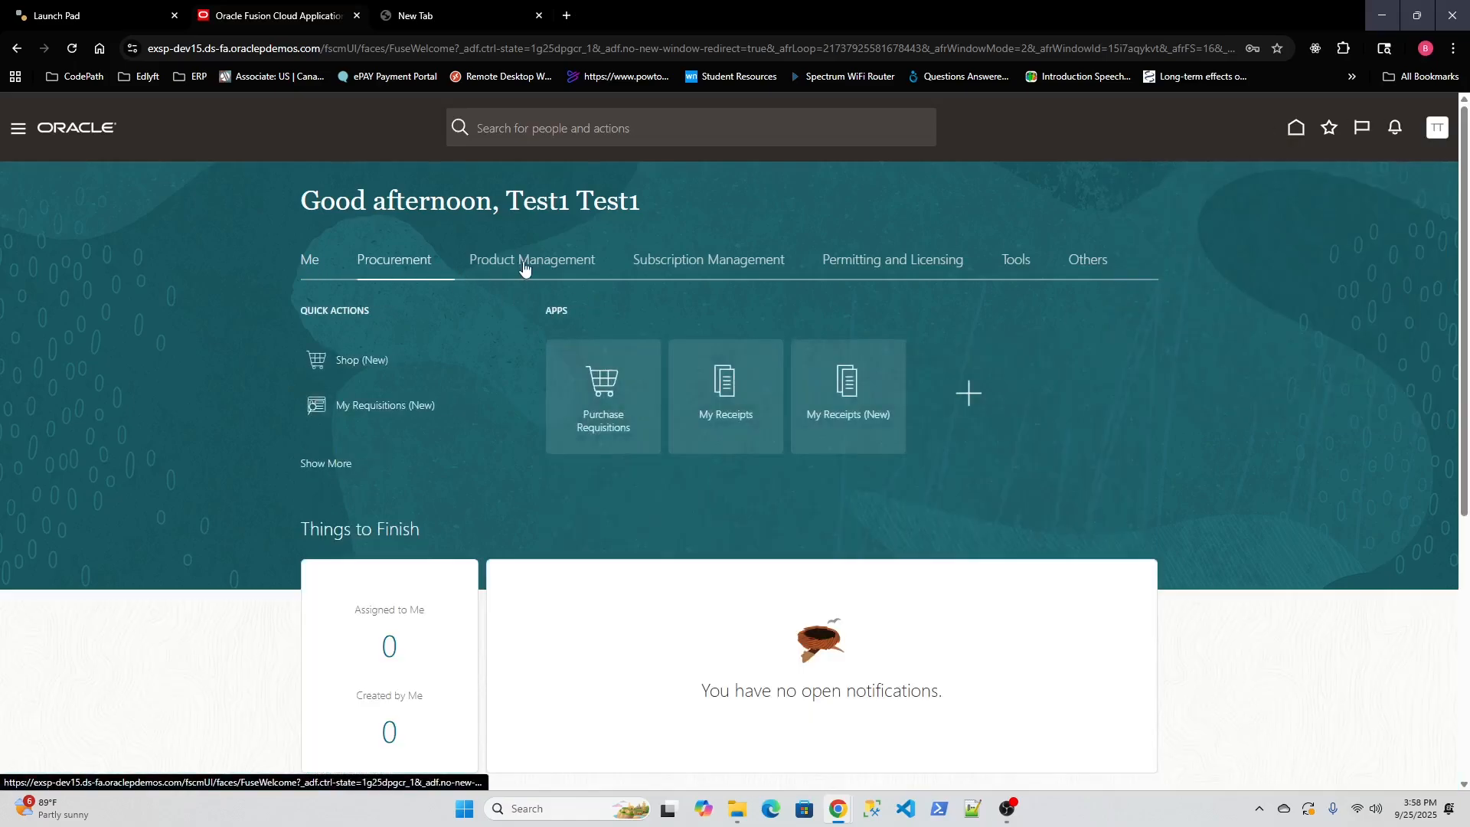
left_click(528, 261)
left_click(706, 260)
left_click(888, 262)
left_click(1010, 264)
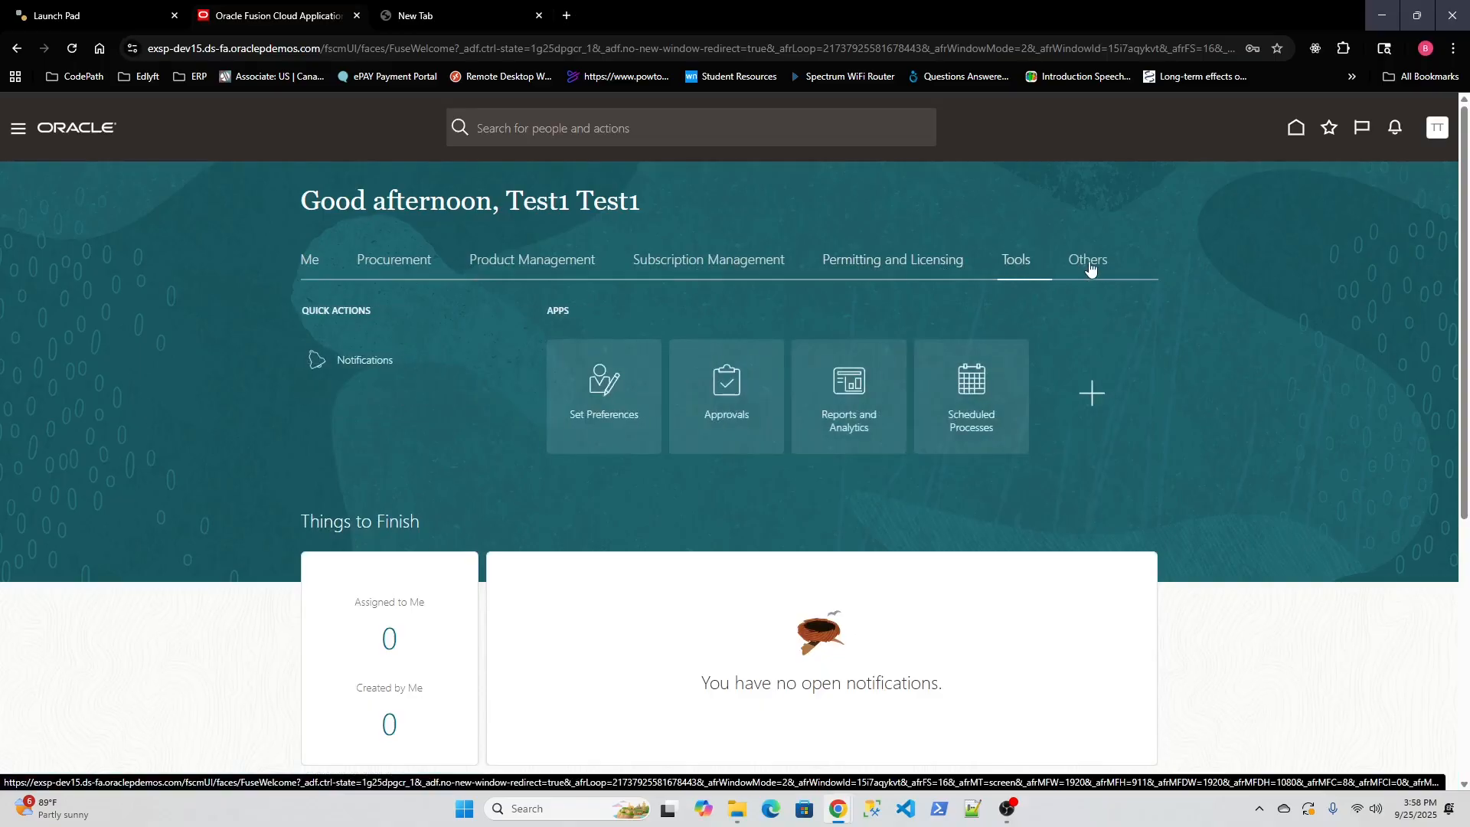
left_click(1087, 264)
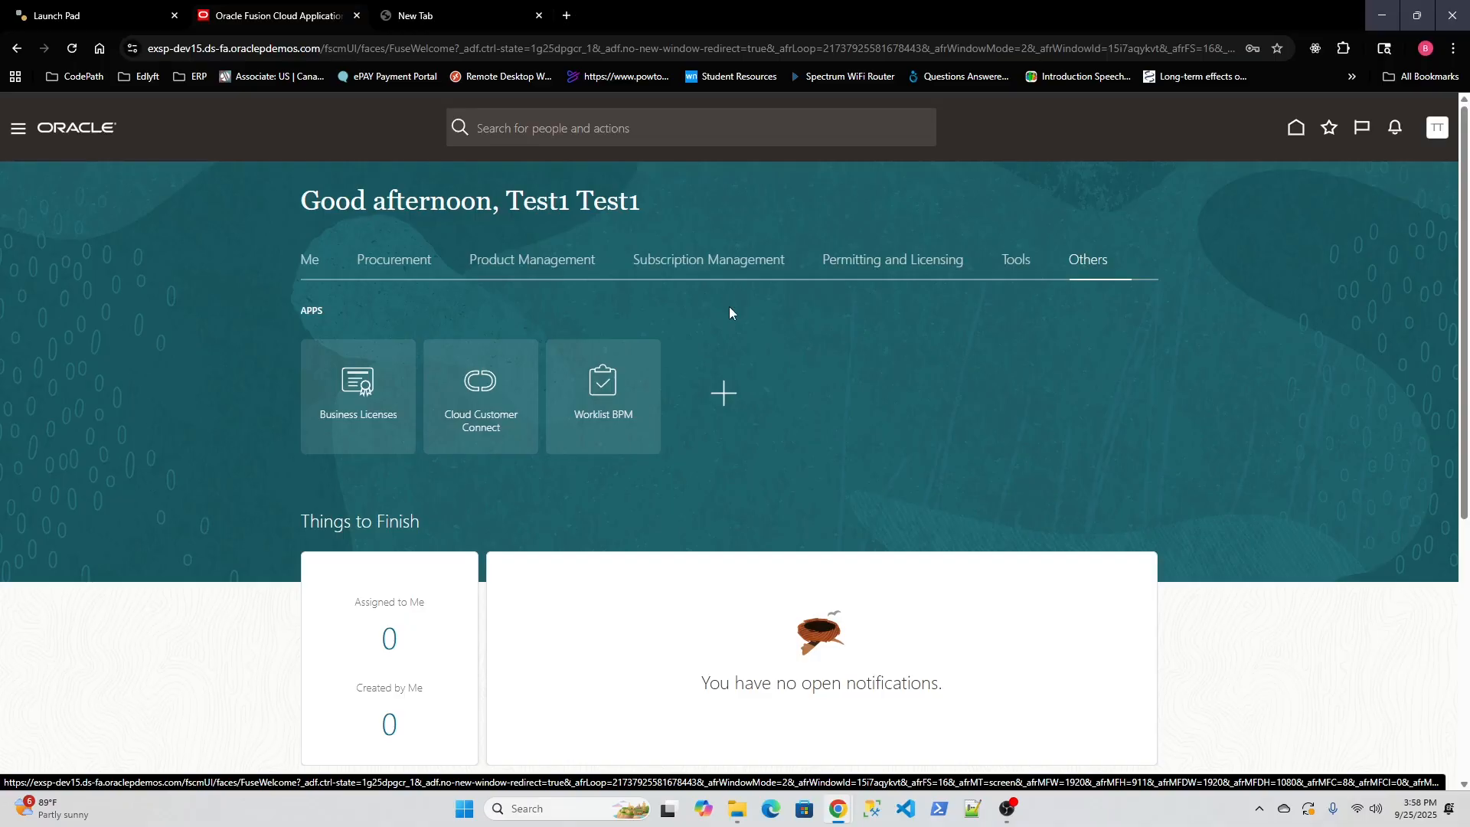
Return to the Me apps, then sign out from the TT avatar menu.
left_click(309, 262)
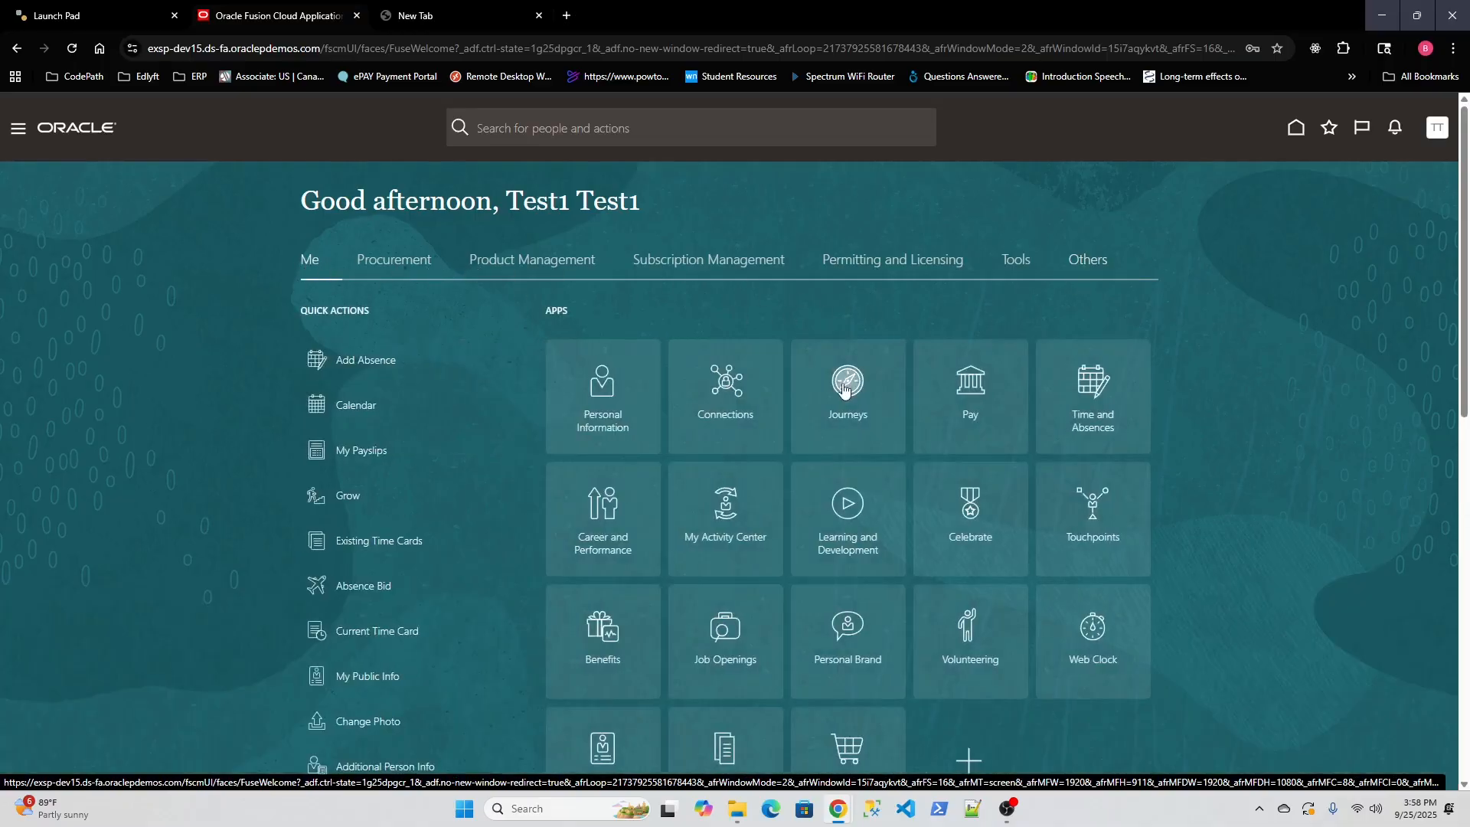
scroll(843, 390, "down", 3)
scroll(846, 391, "down", 2)
scroll(846, 390, "up", 5)
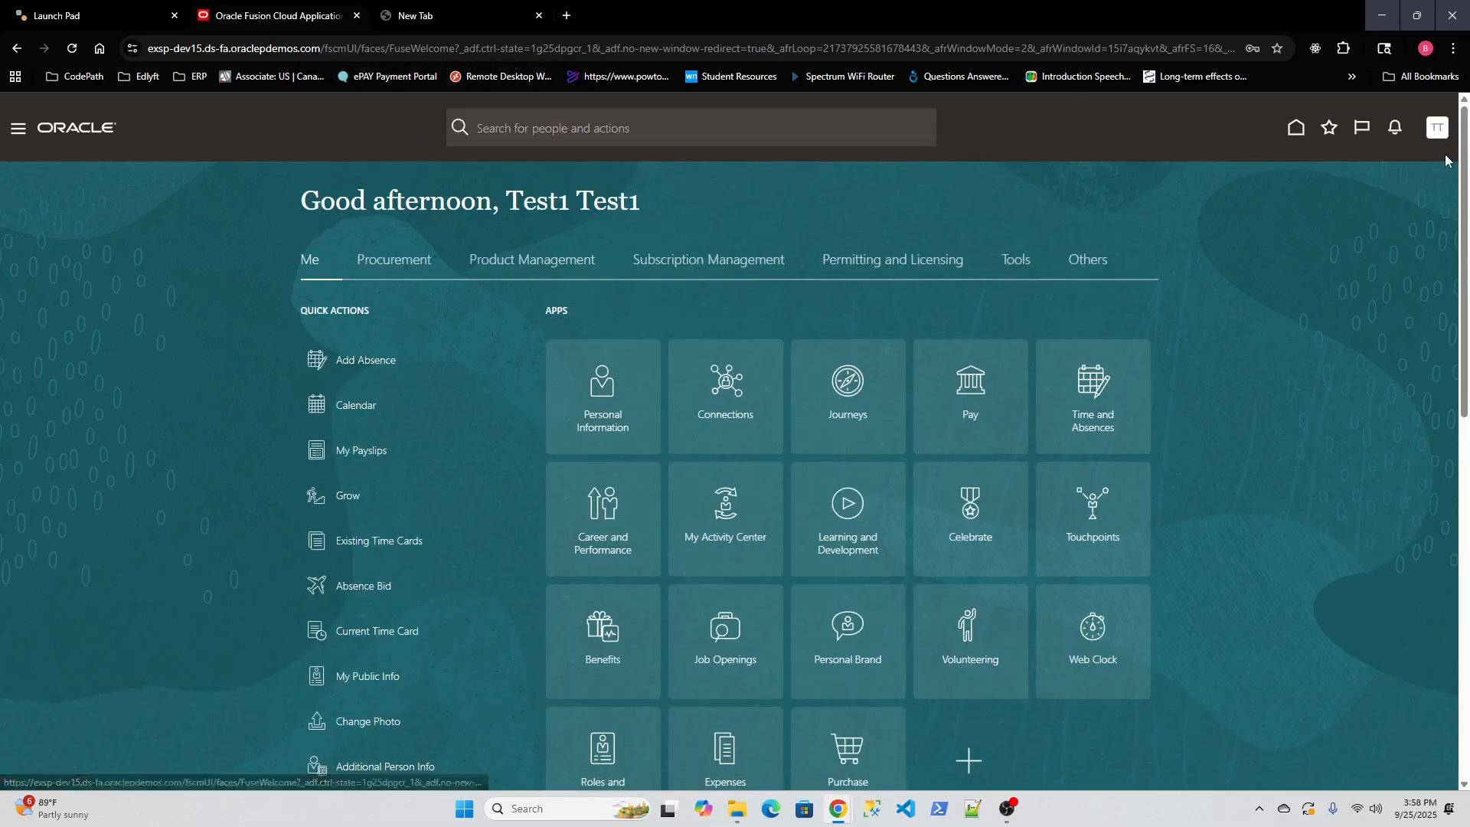
left_click(1438, 128)
left_click(1405, 165)
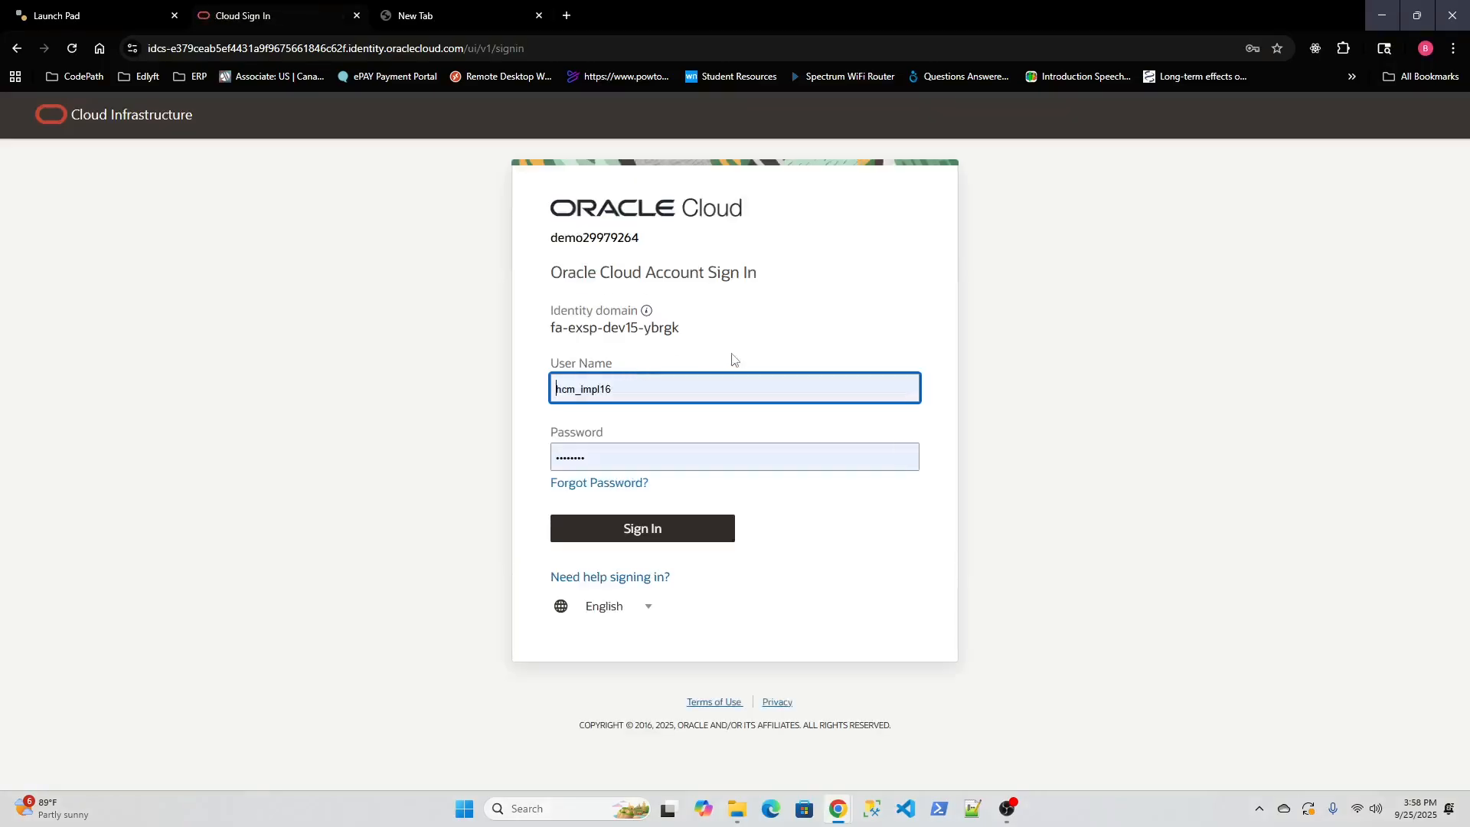
Submit a Forgot Password reset request for the account's e-mail address, then open a new browser tab.
left_click(613, 485)
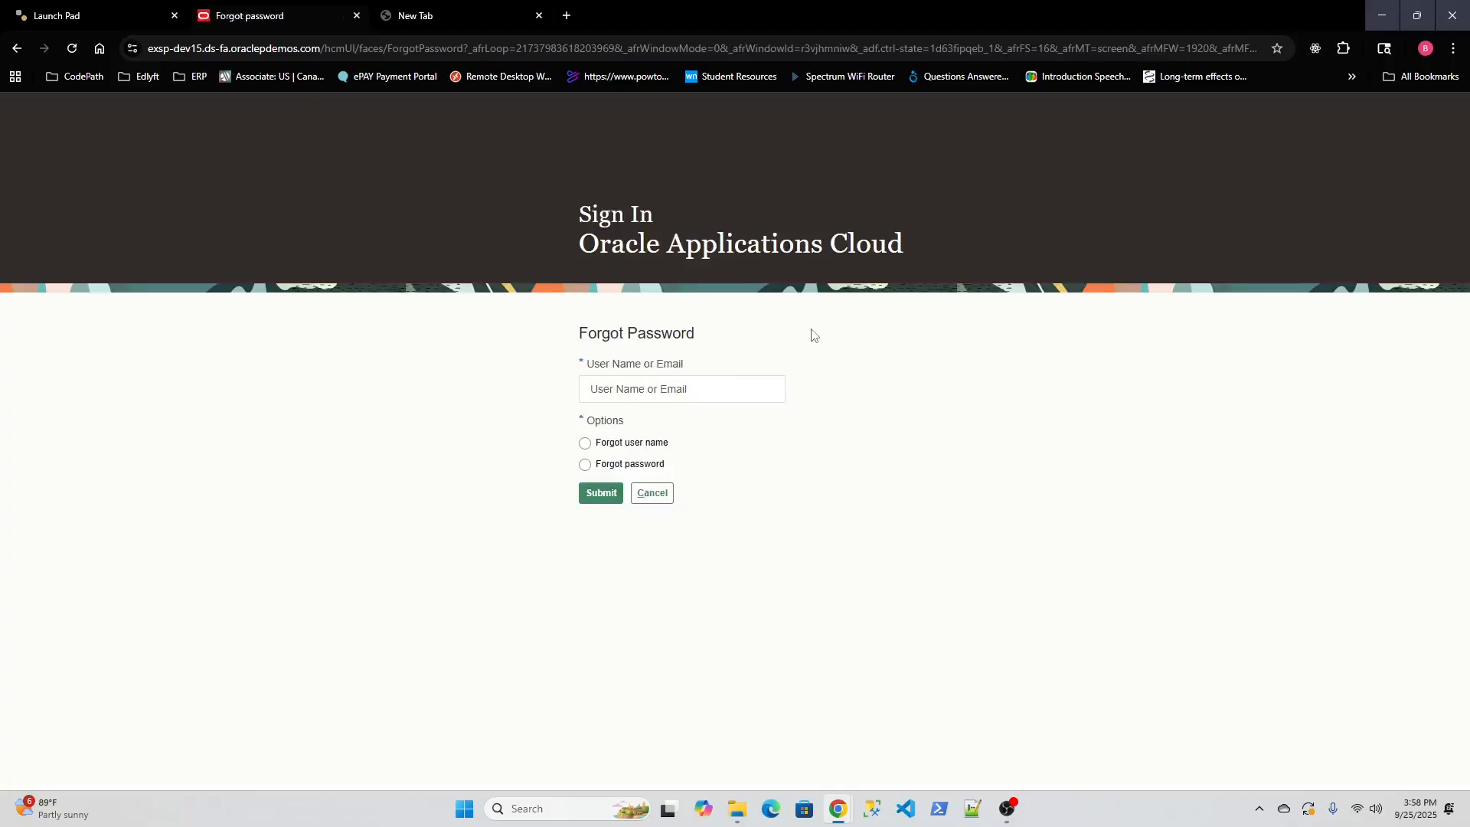
left_click(712, 383)
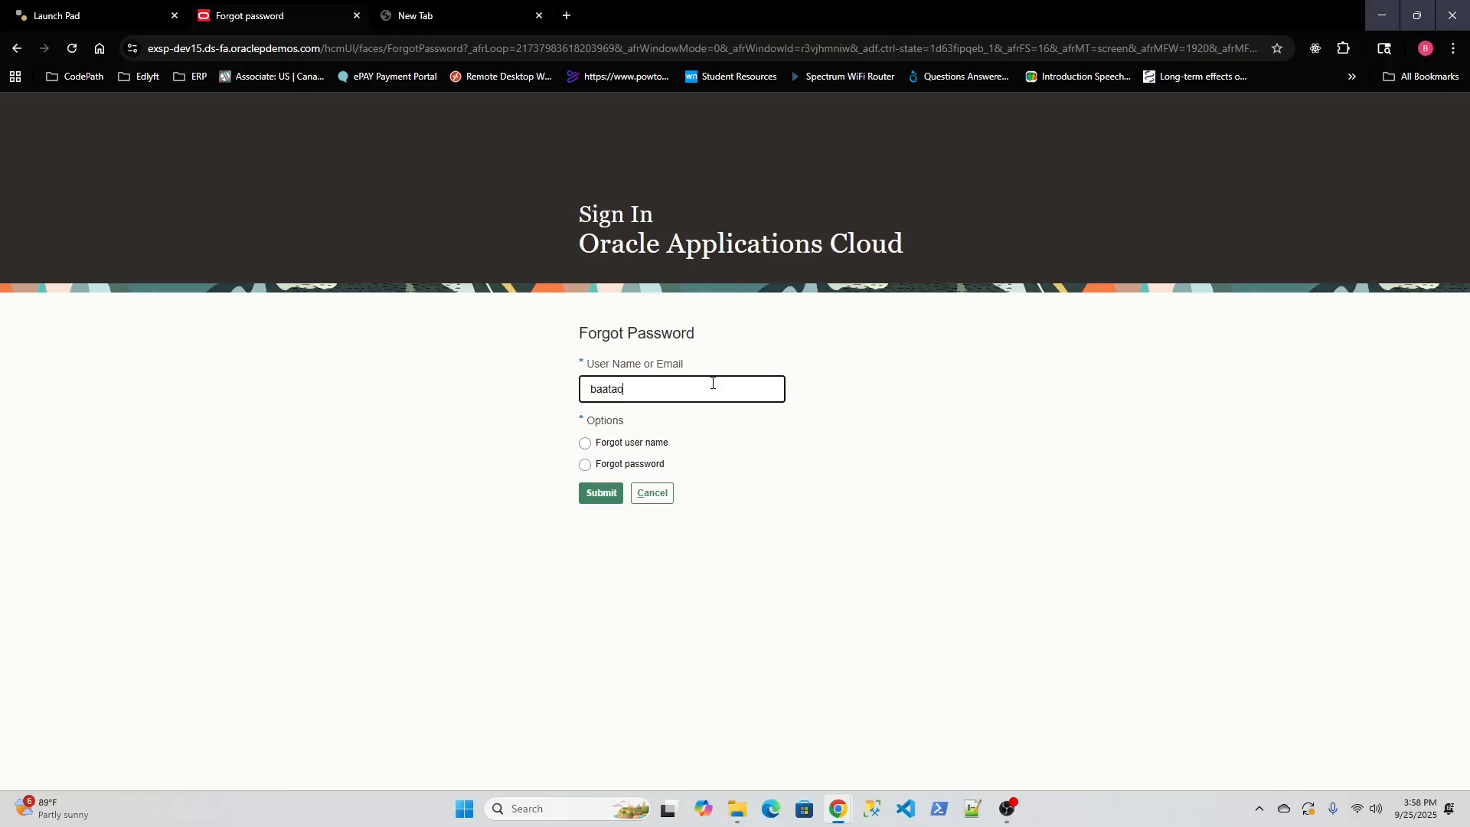
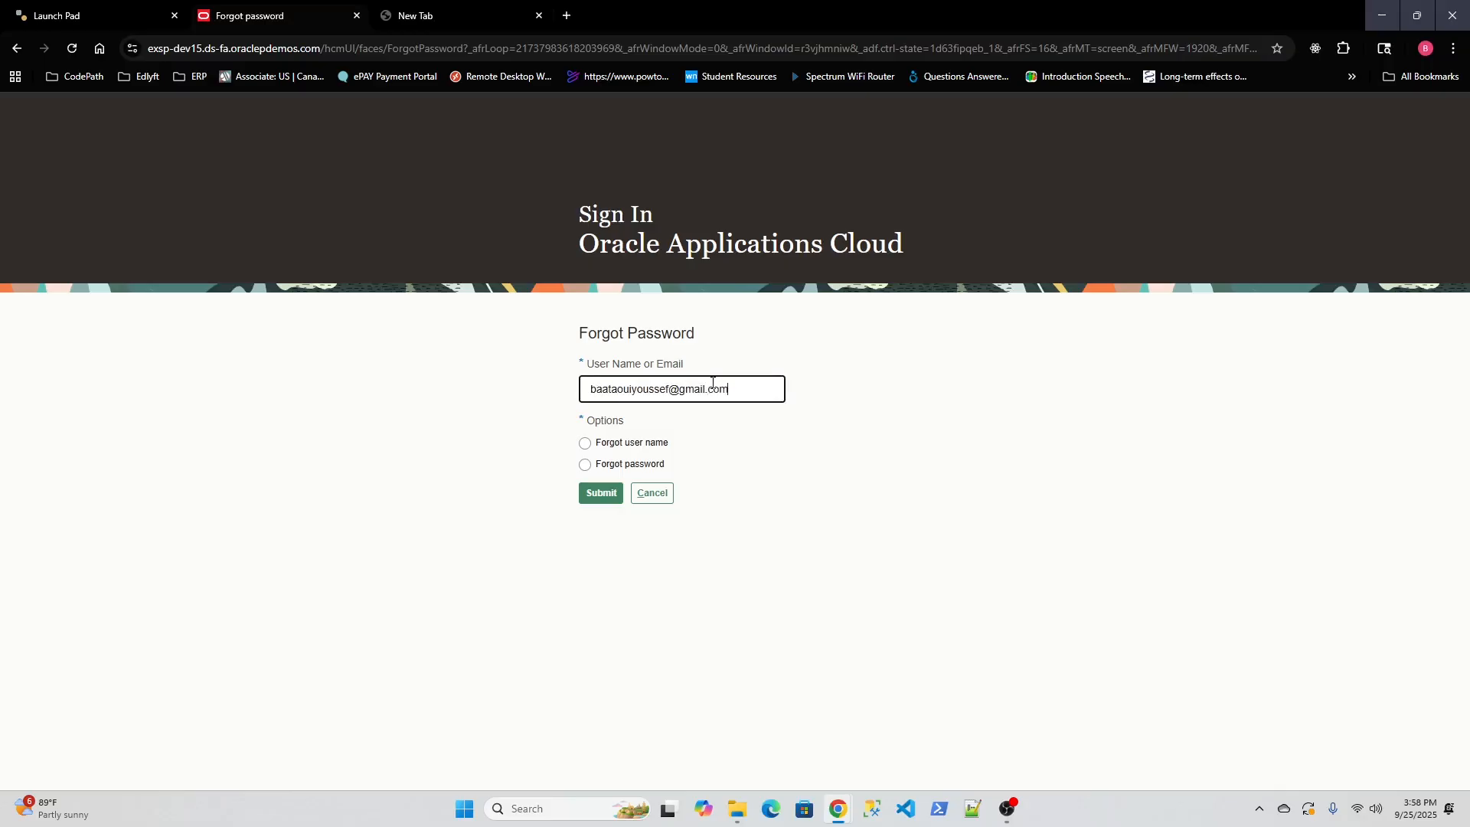
left_click(585, 464)
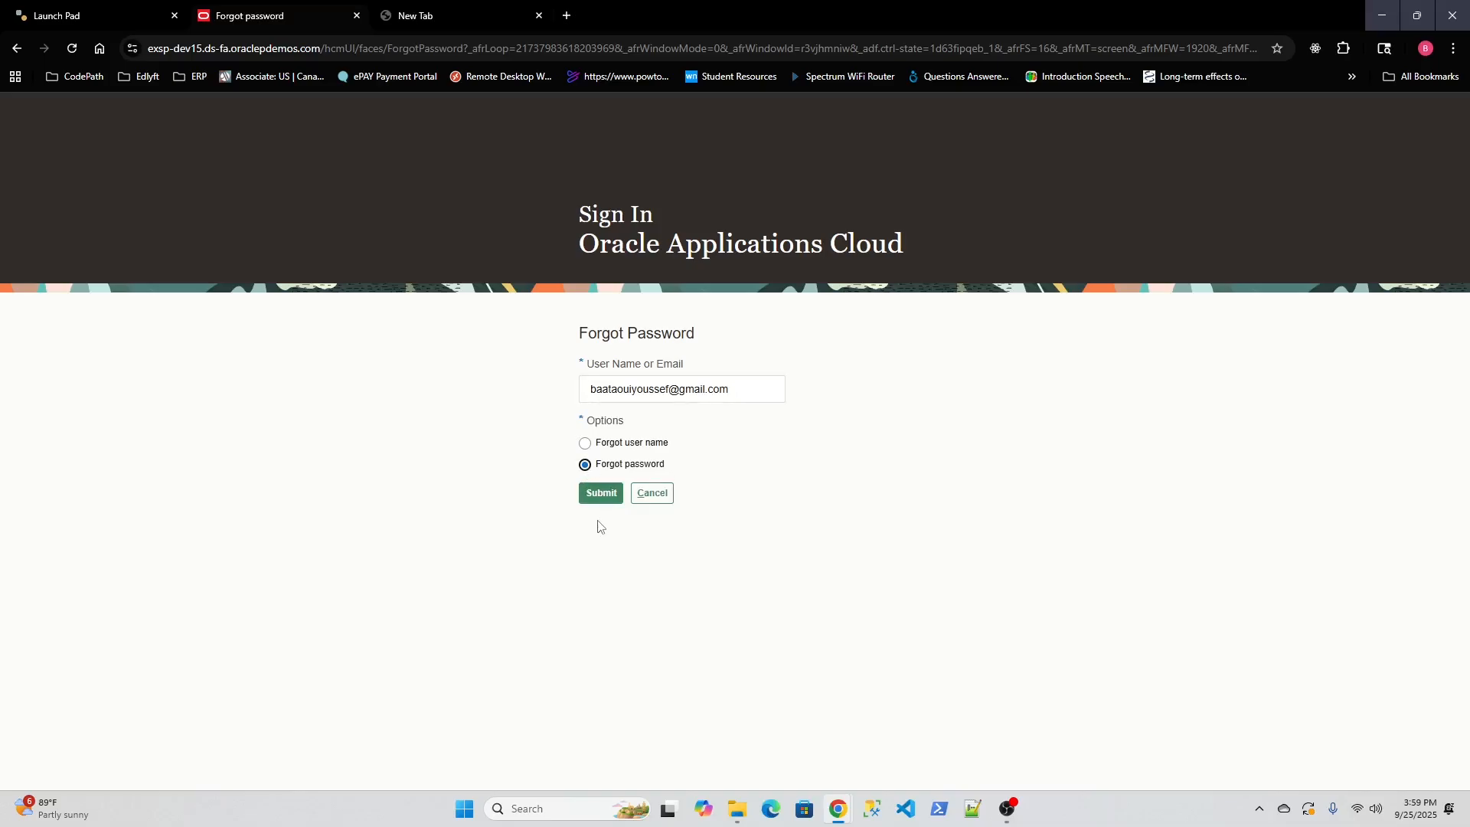
left_click(601, 493)
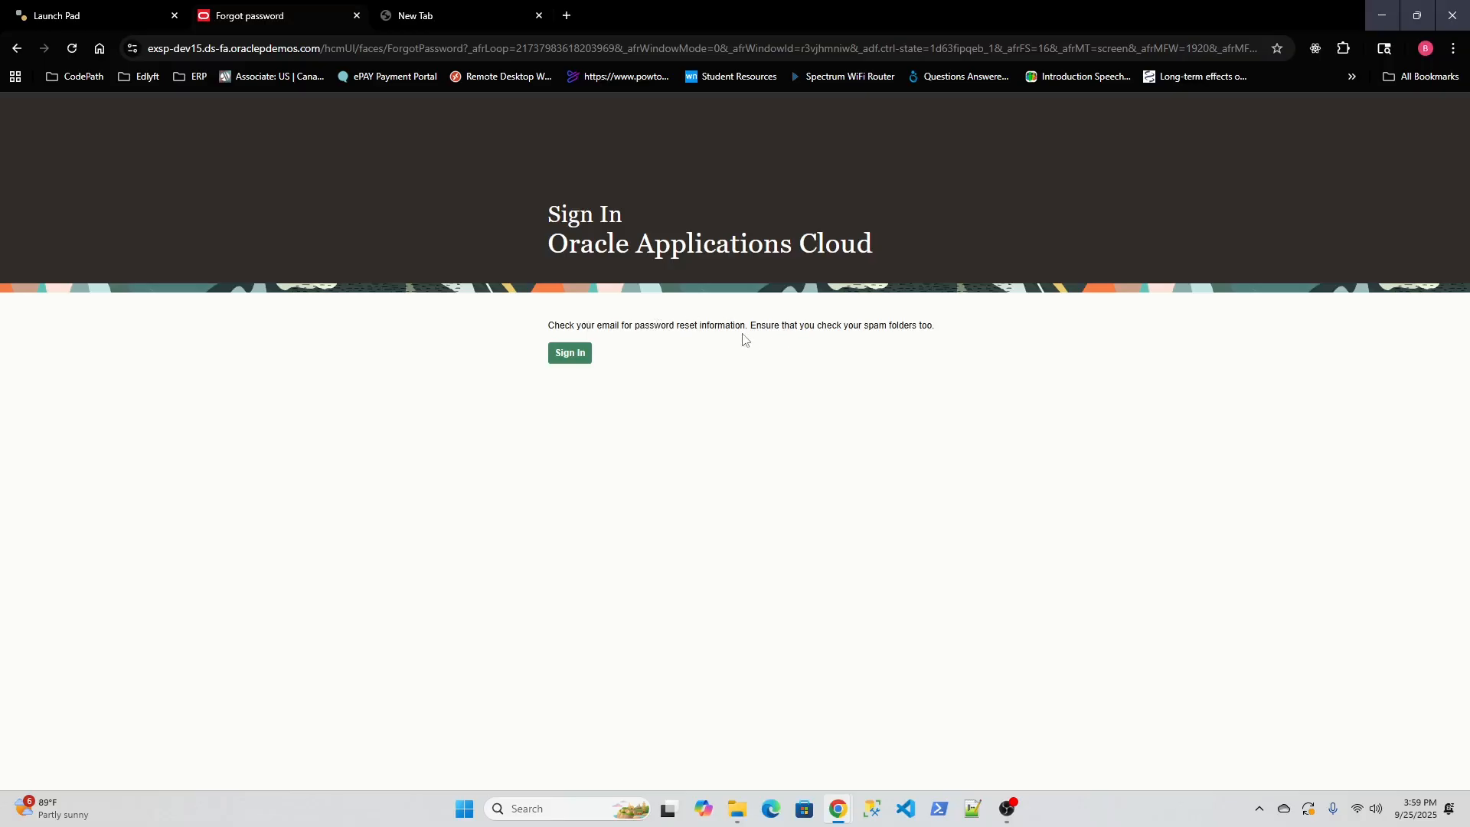
left_click(567, 16)
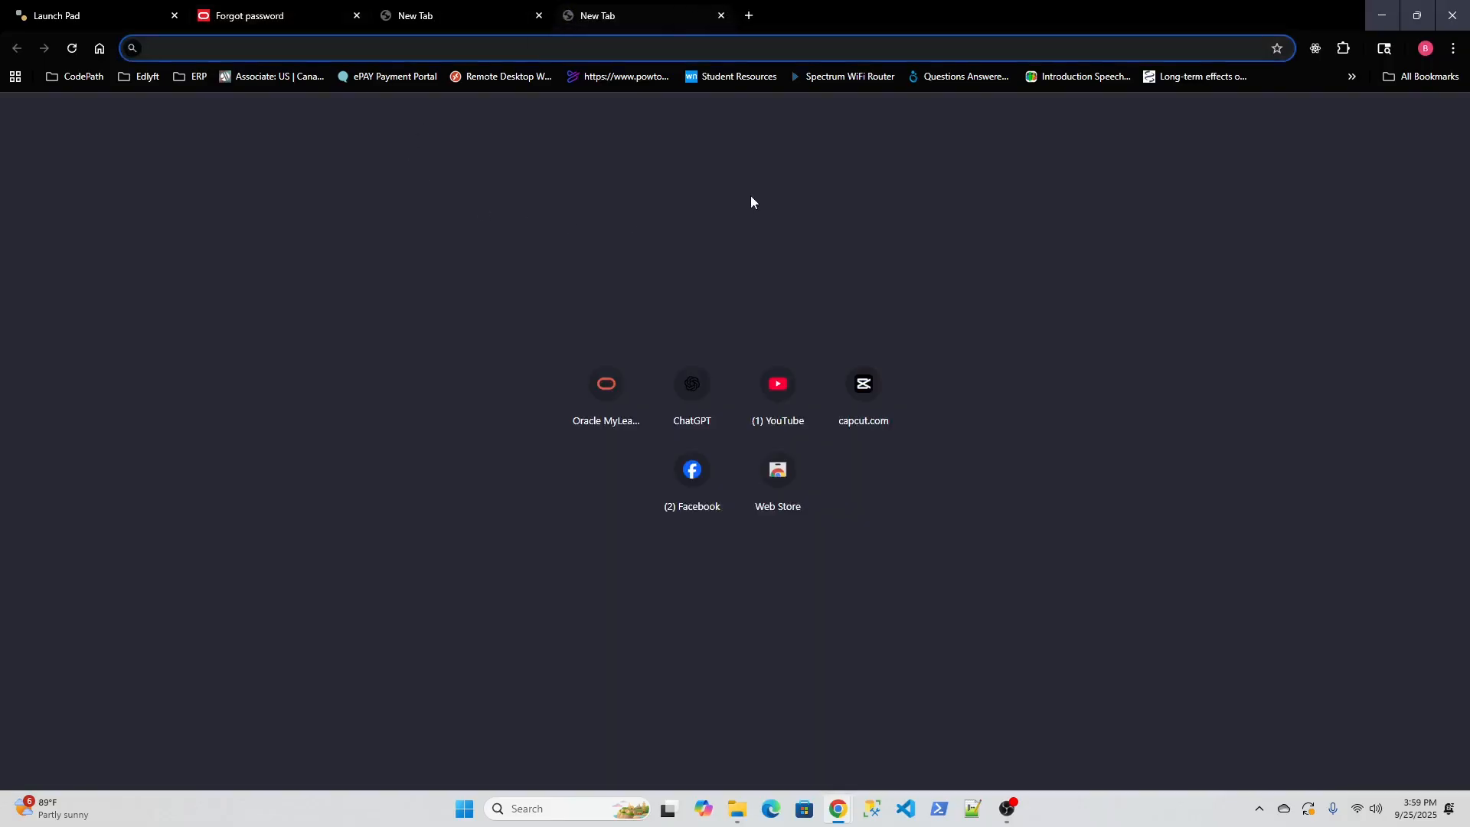
Go to the Gmail inbox and open the Oracle Fusion Password Reset Information e-mail.
type("gmail")
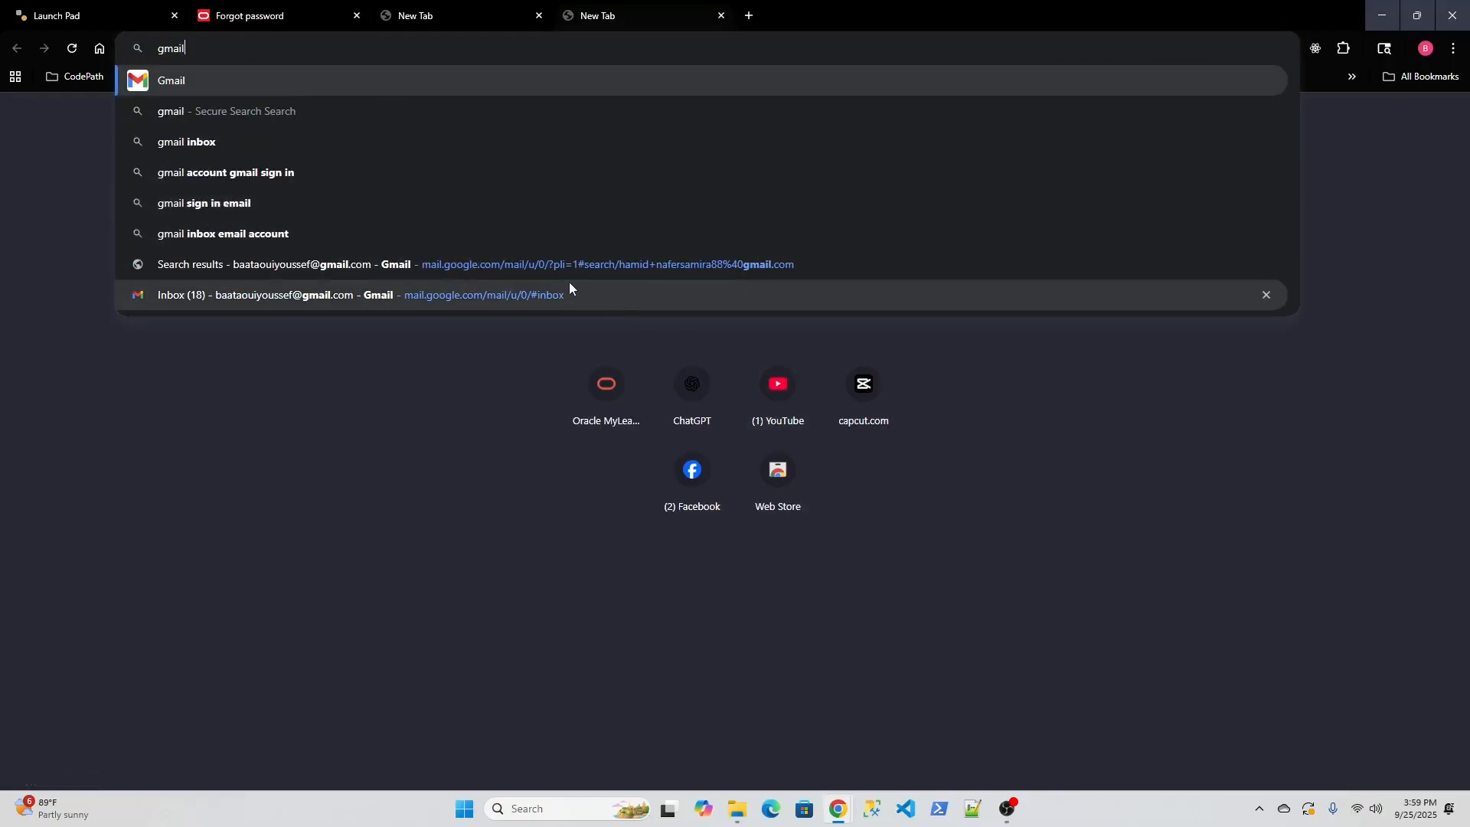
left_click(518, 295)
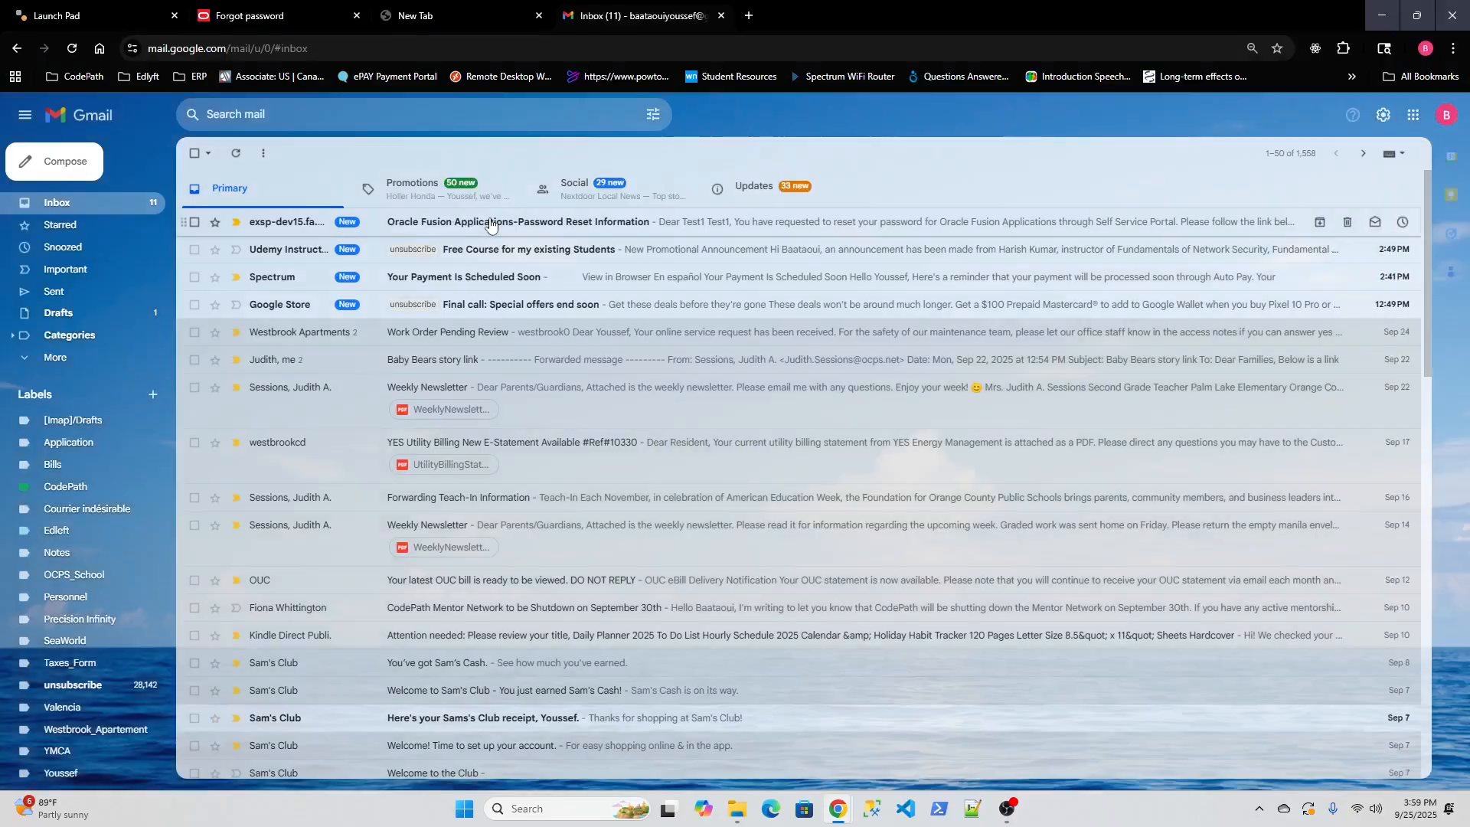
left_click(617, 226)
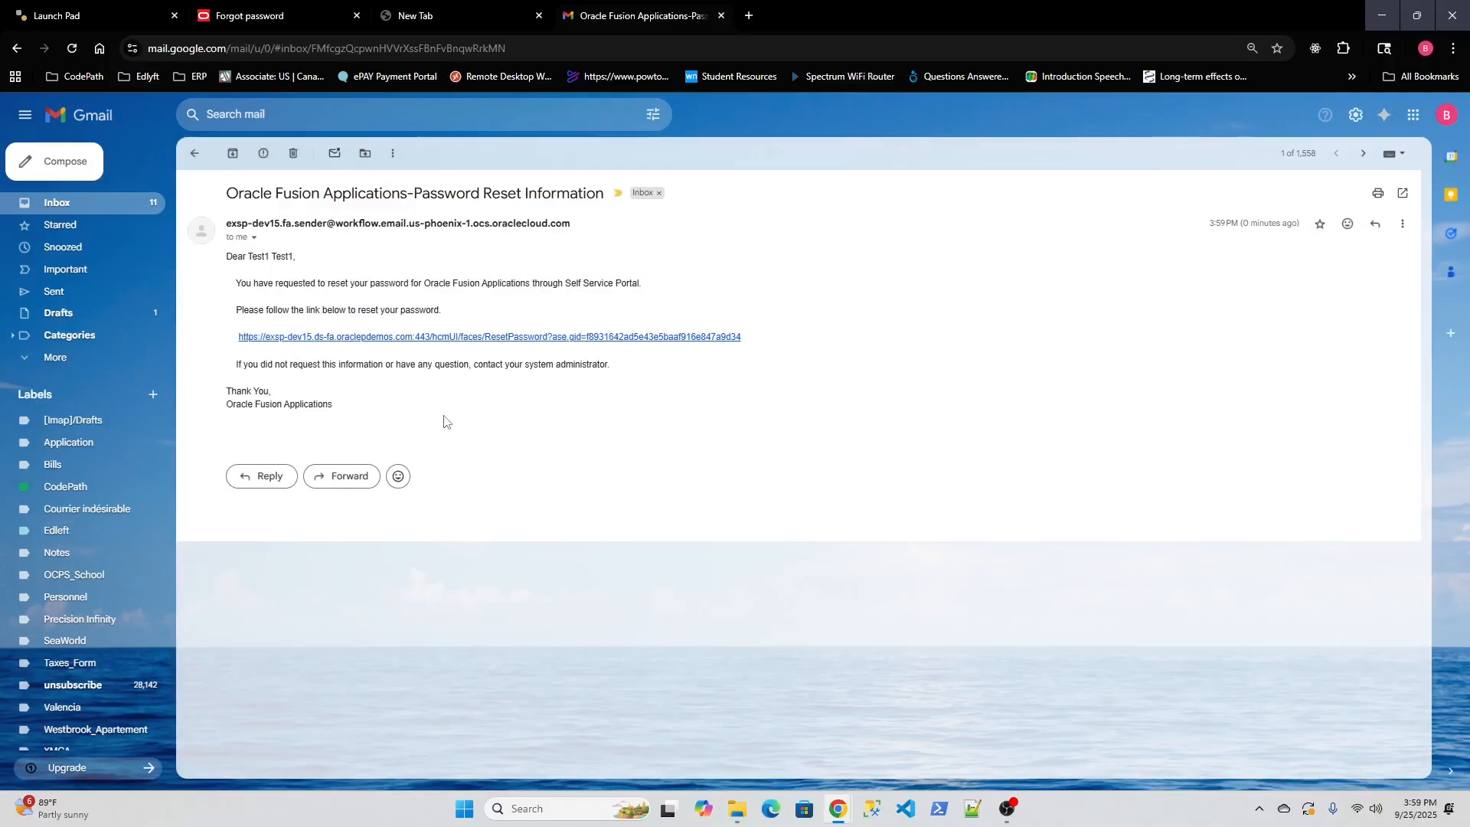
Follow the e-mailed reset link and submit the new password in both Password and Confirm Password.
left_click(474, 341)
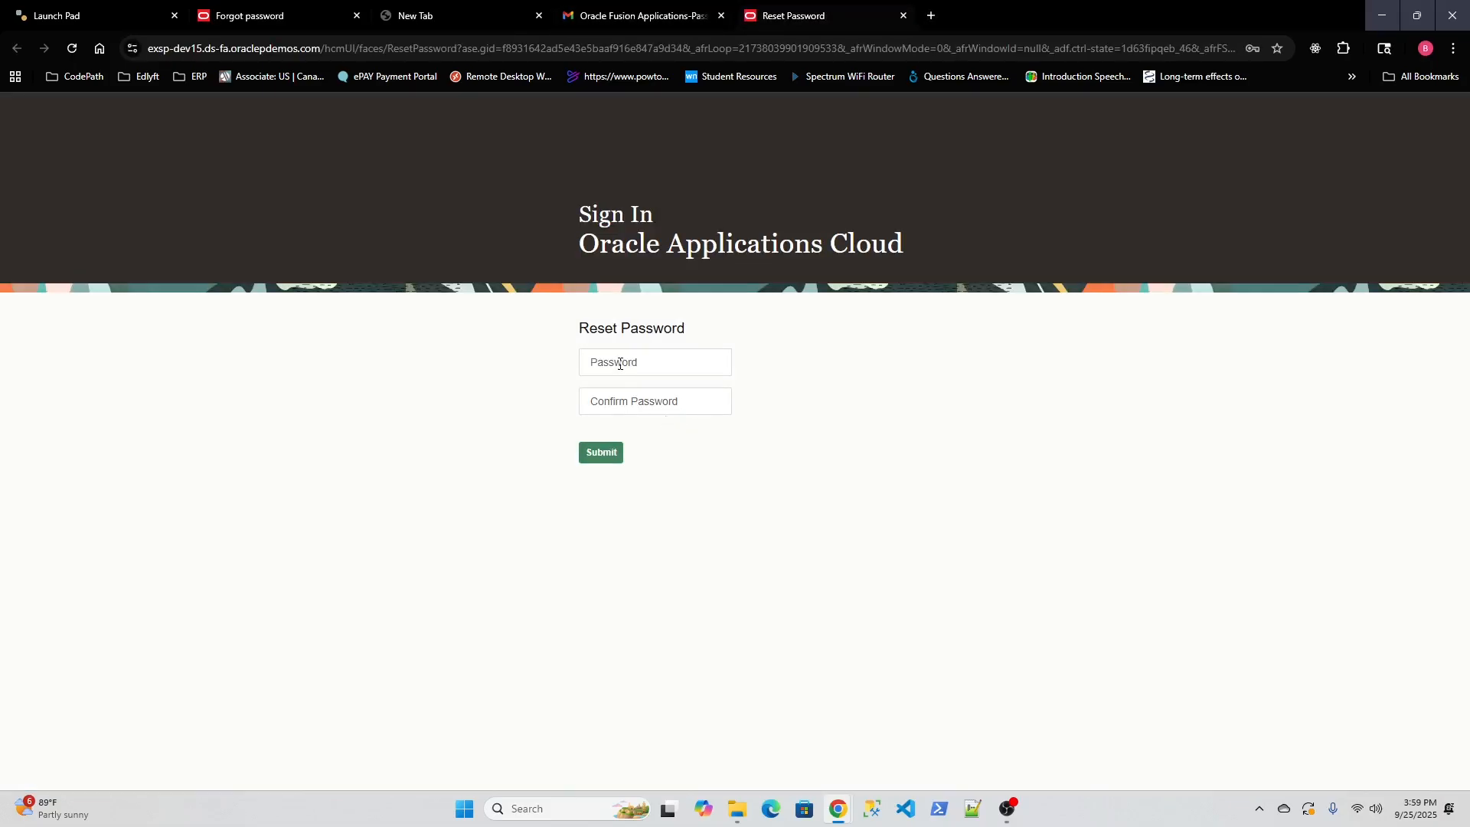
left_click(620, 364)
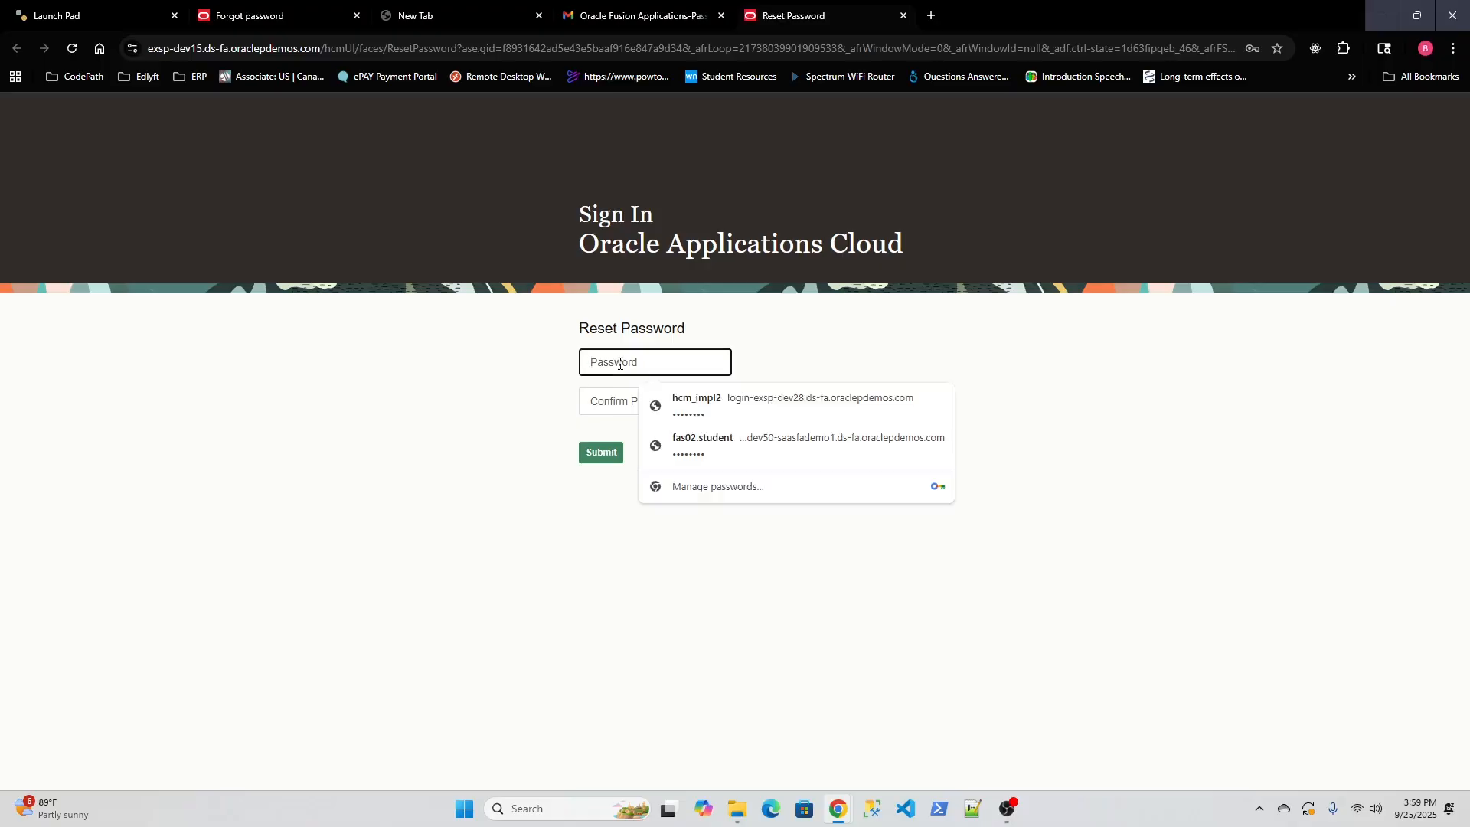
type("•••••")
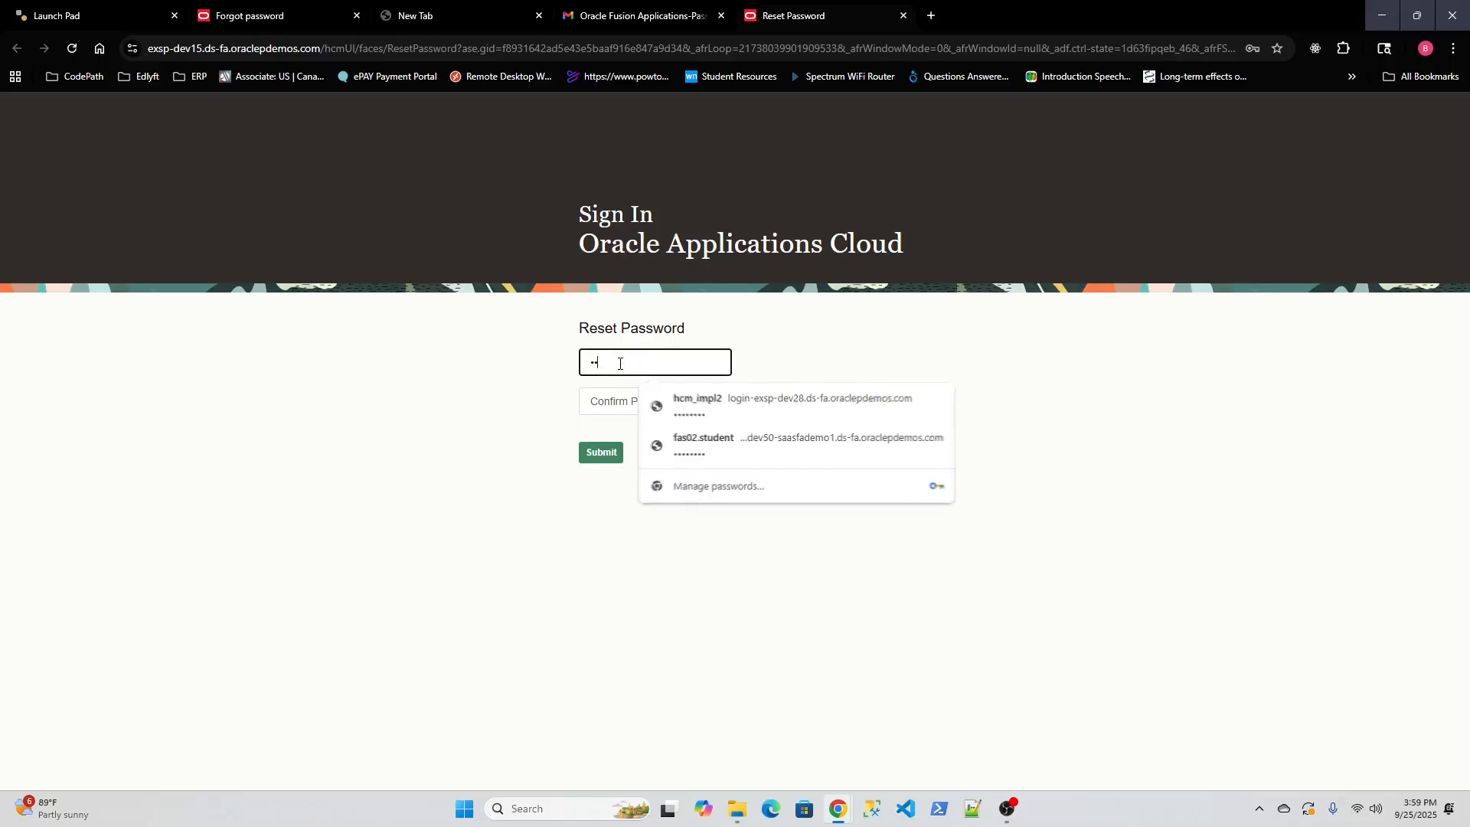
key("BackSpace")
key("BackSpace")
key("BackSpace")
key("BackSpace")
key("BackSpace")
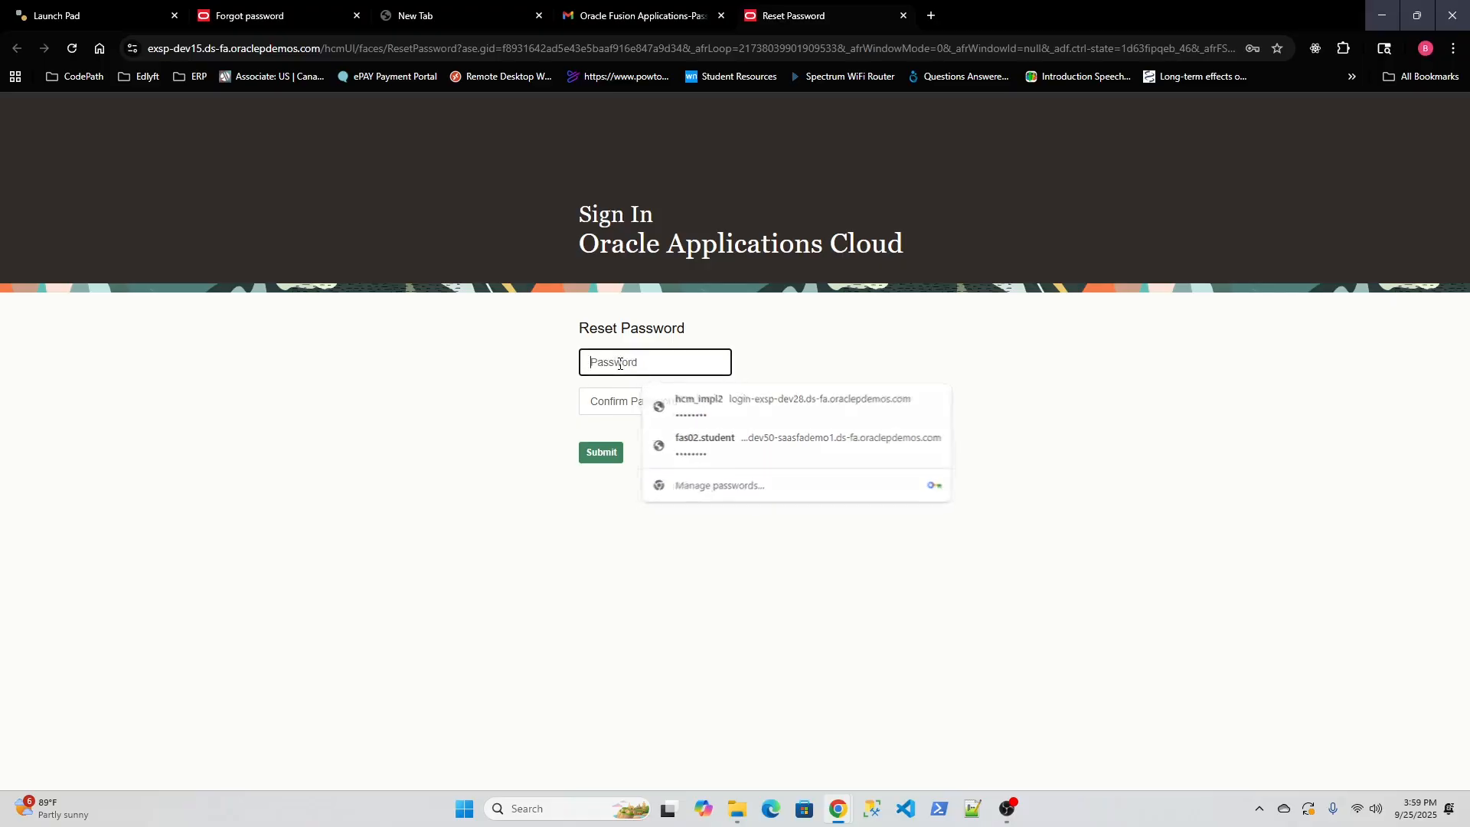
type("••••••••")
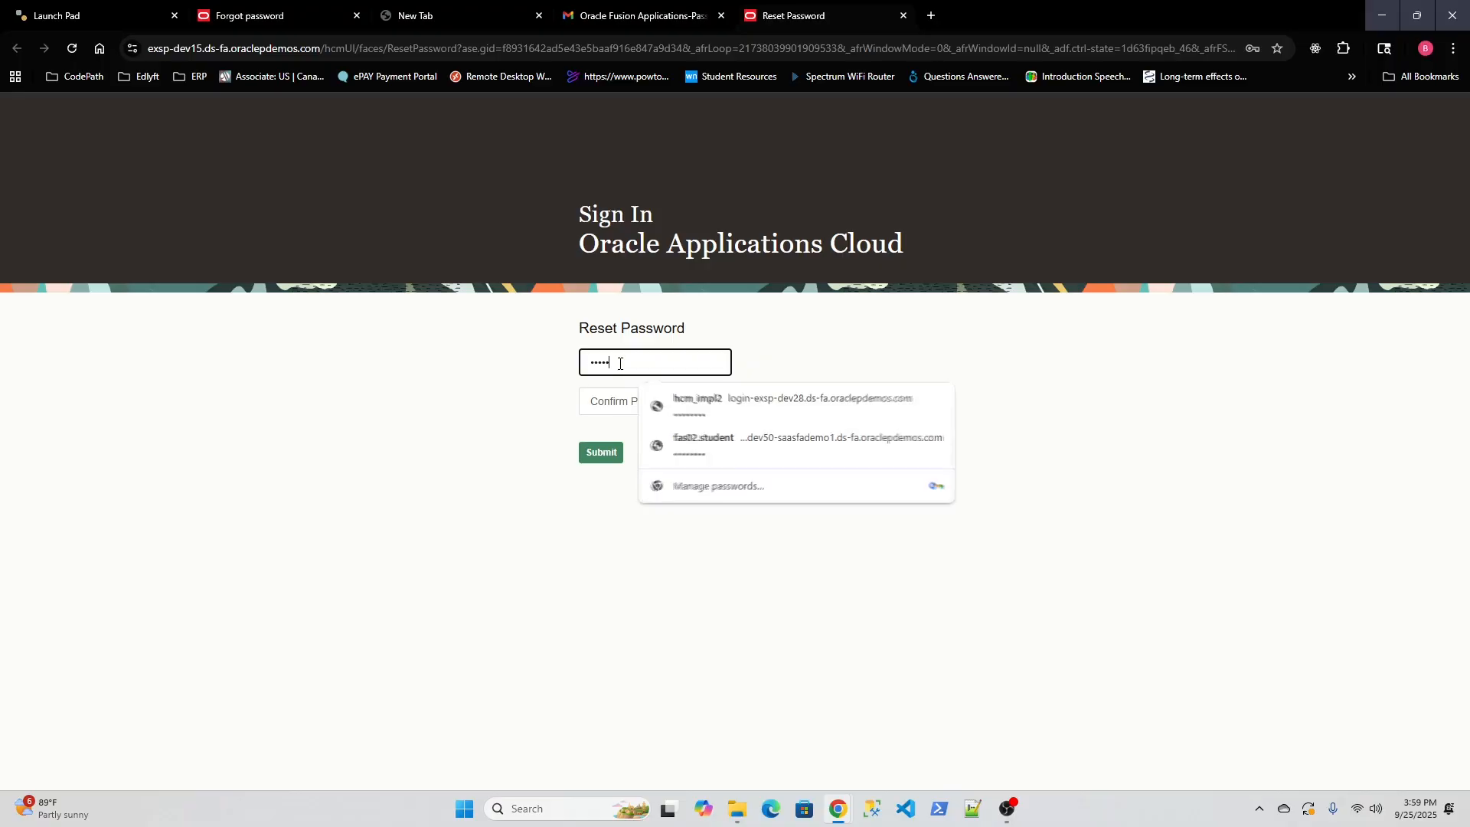
key("Tab")
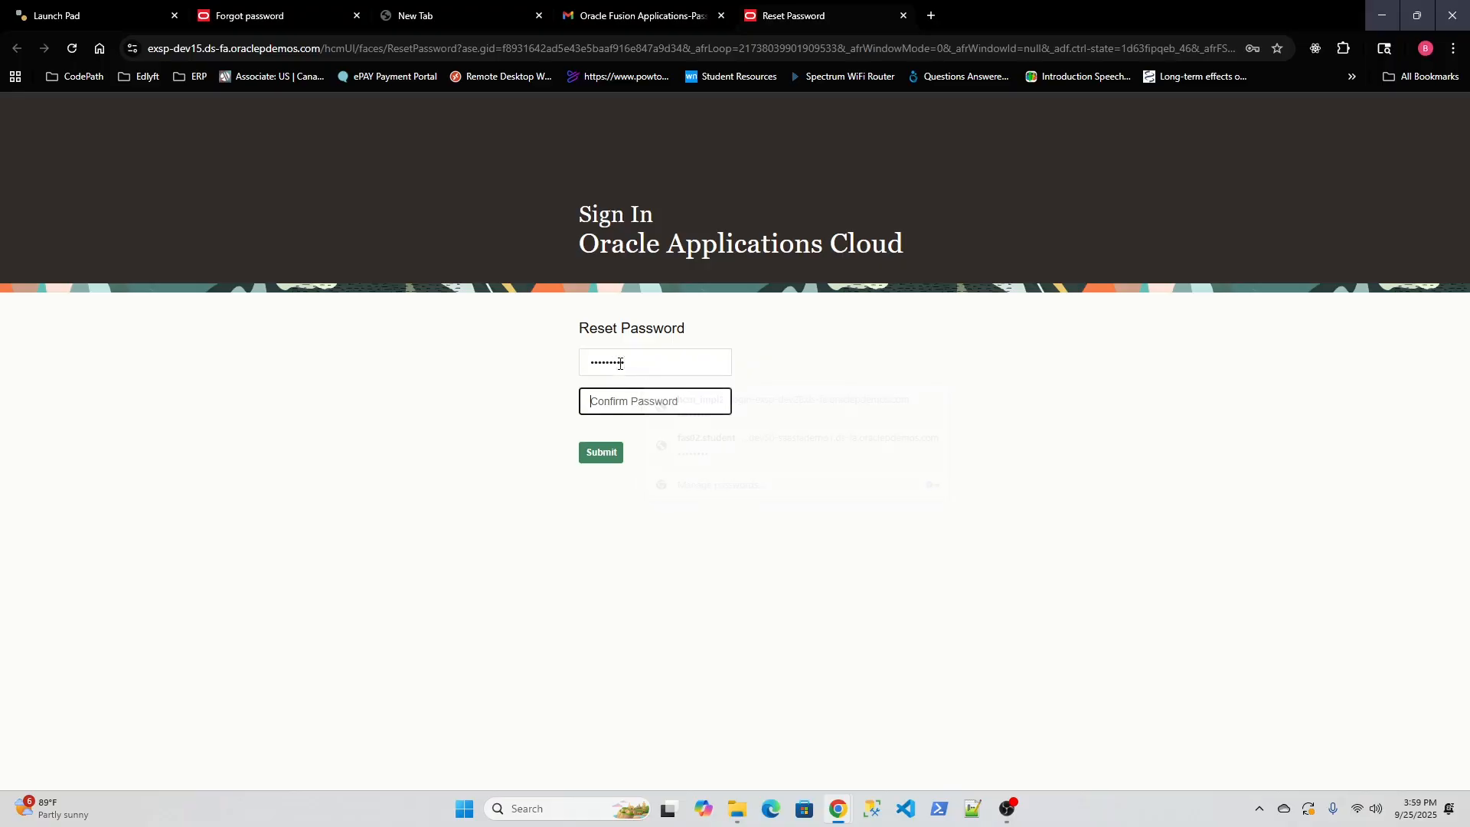
type("•••••••")
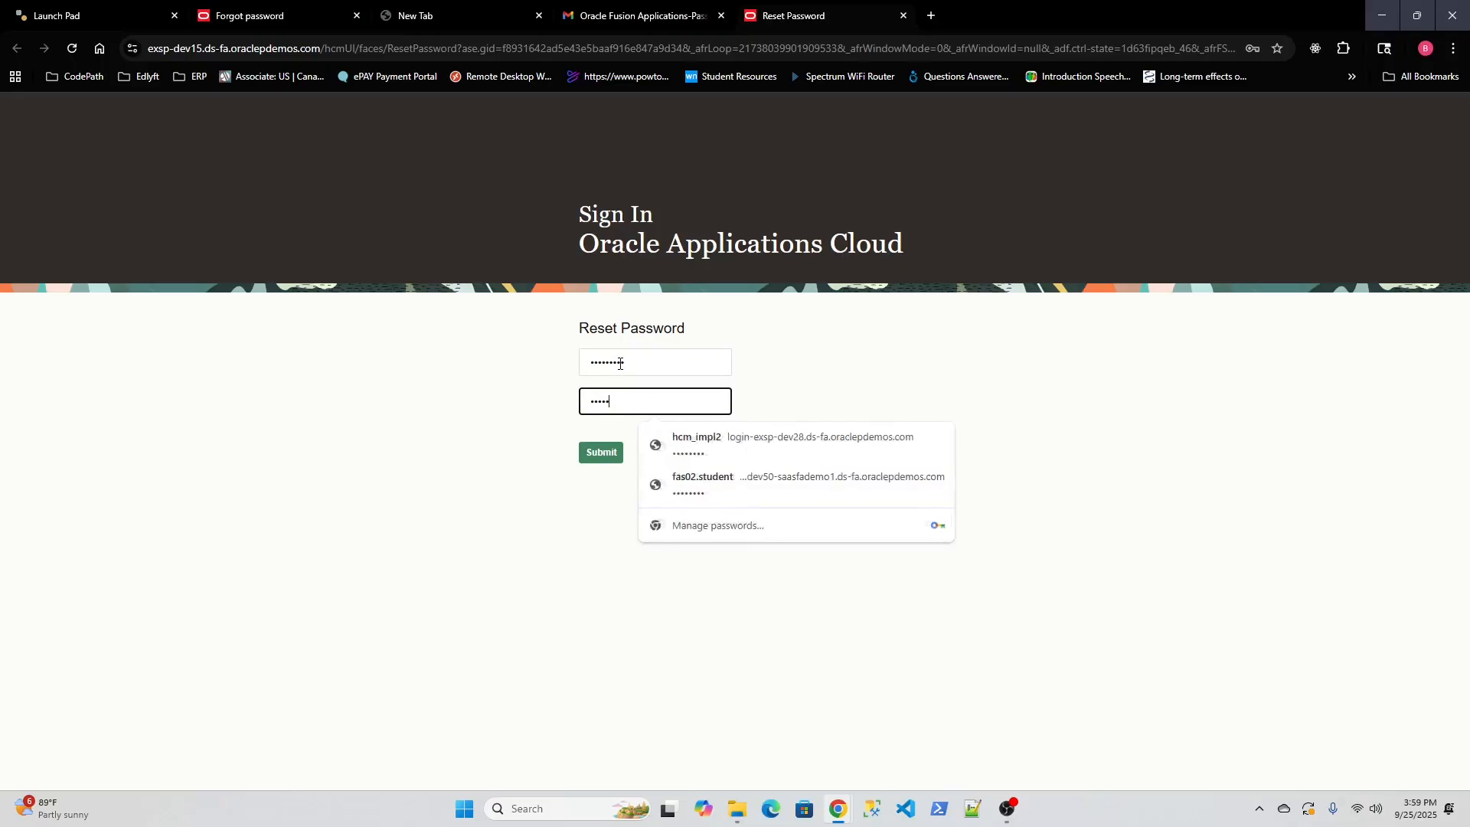
type("•")
left_click(820, 372)
left_click(600, 454)
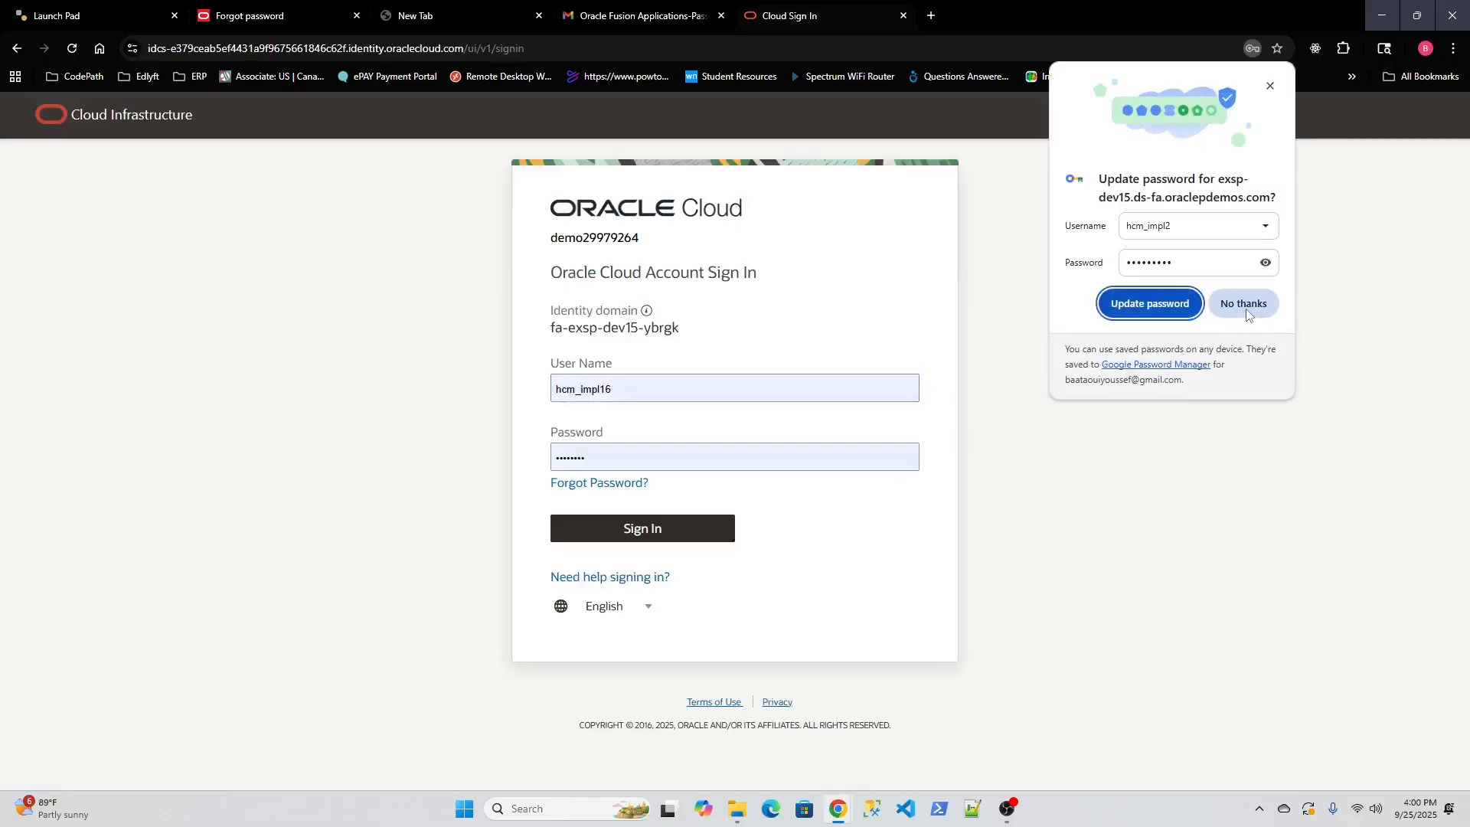
Dismiss Chrome's update-password bubble and sign in with the Test1 user name and new password.
left_click(1243, 303)
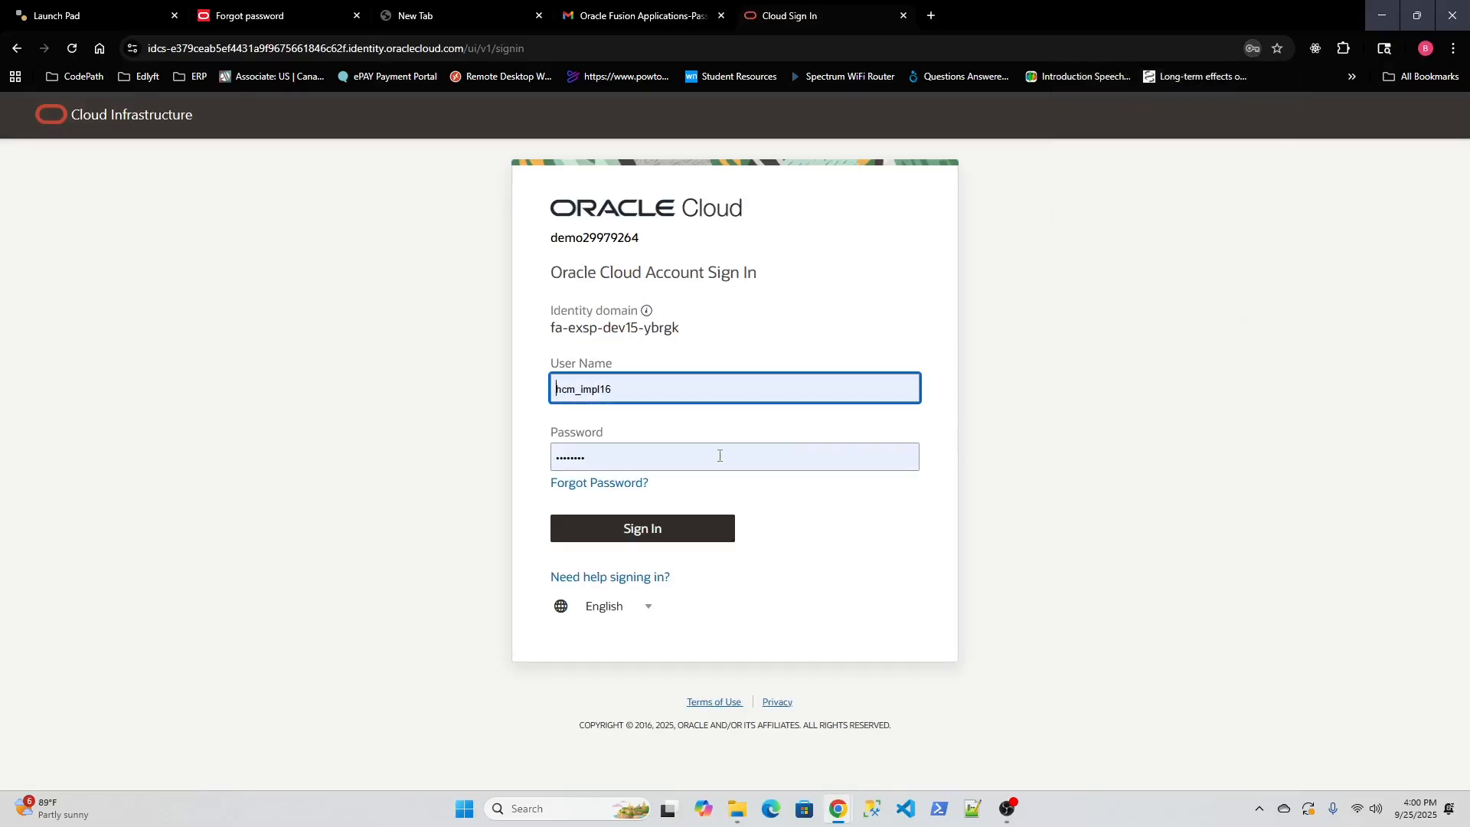
double_click(656, 390)
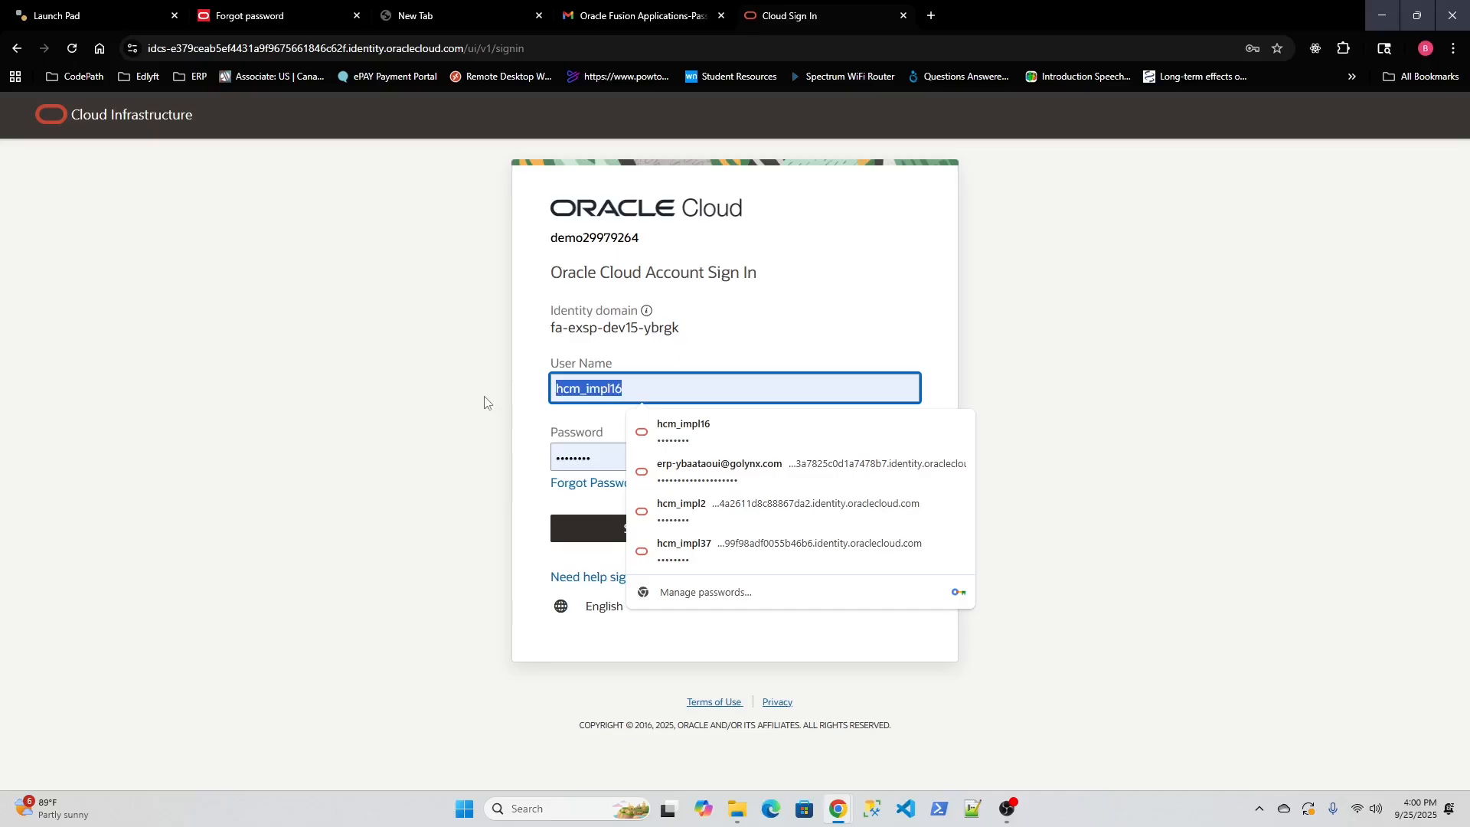
type("Test")
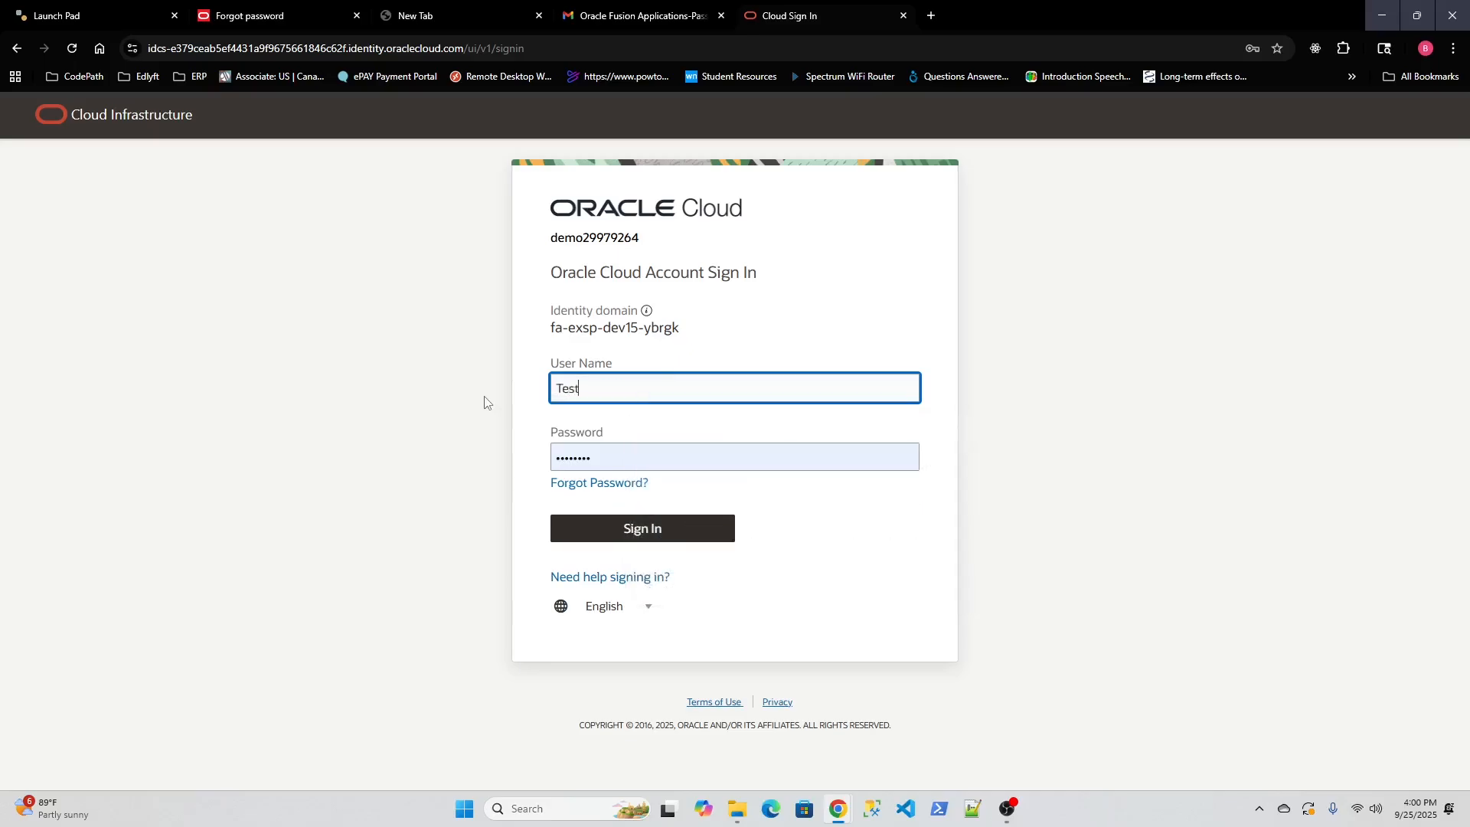
type("1.Test1")
key("Tab")
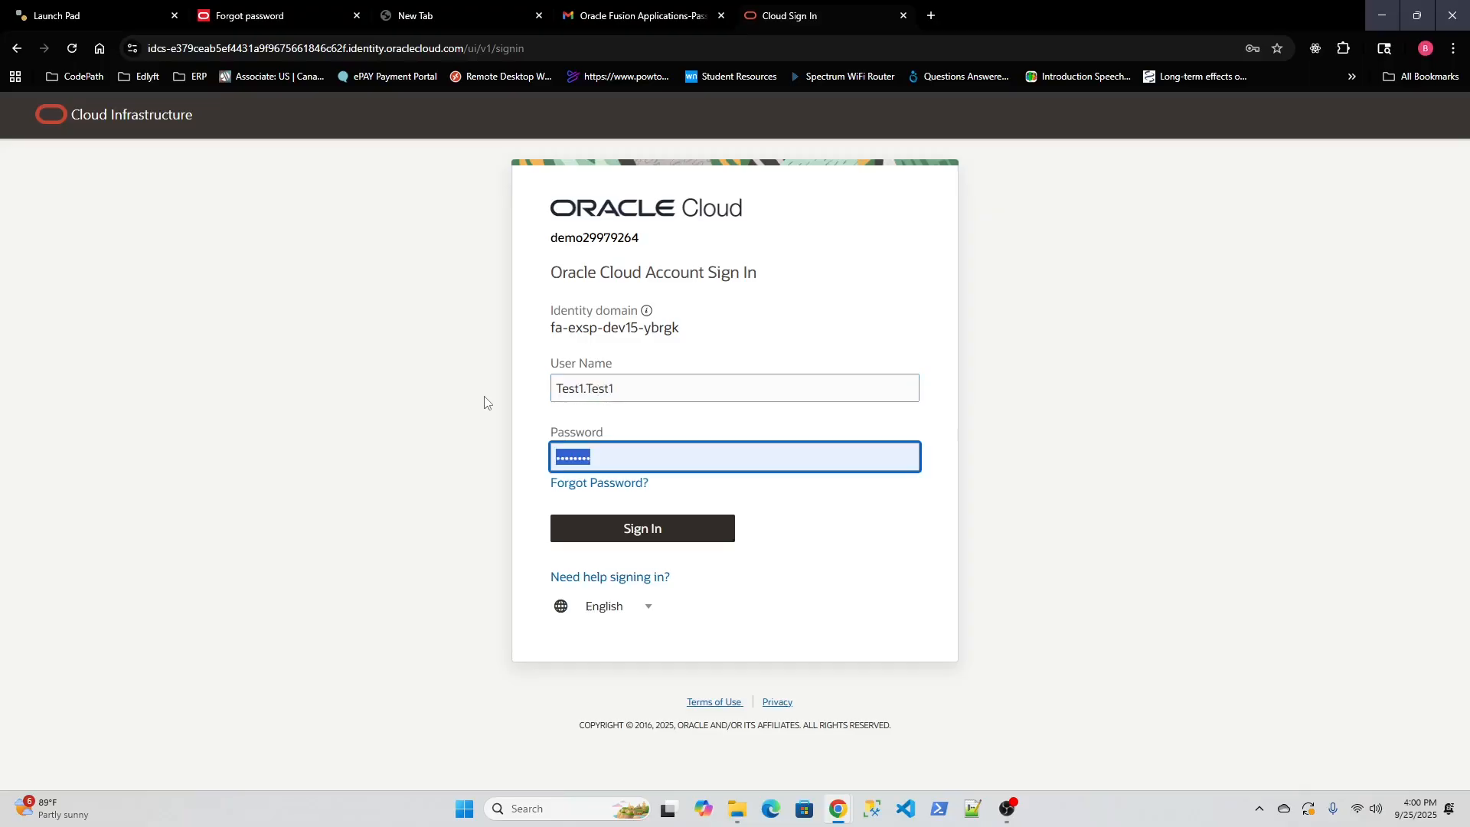
type("••••")
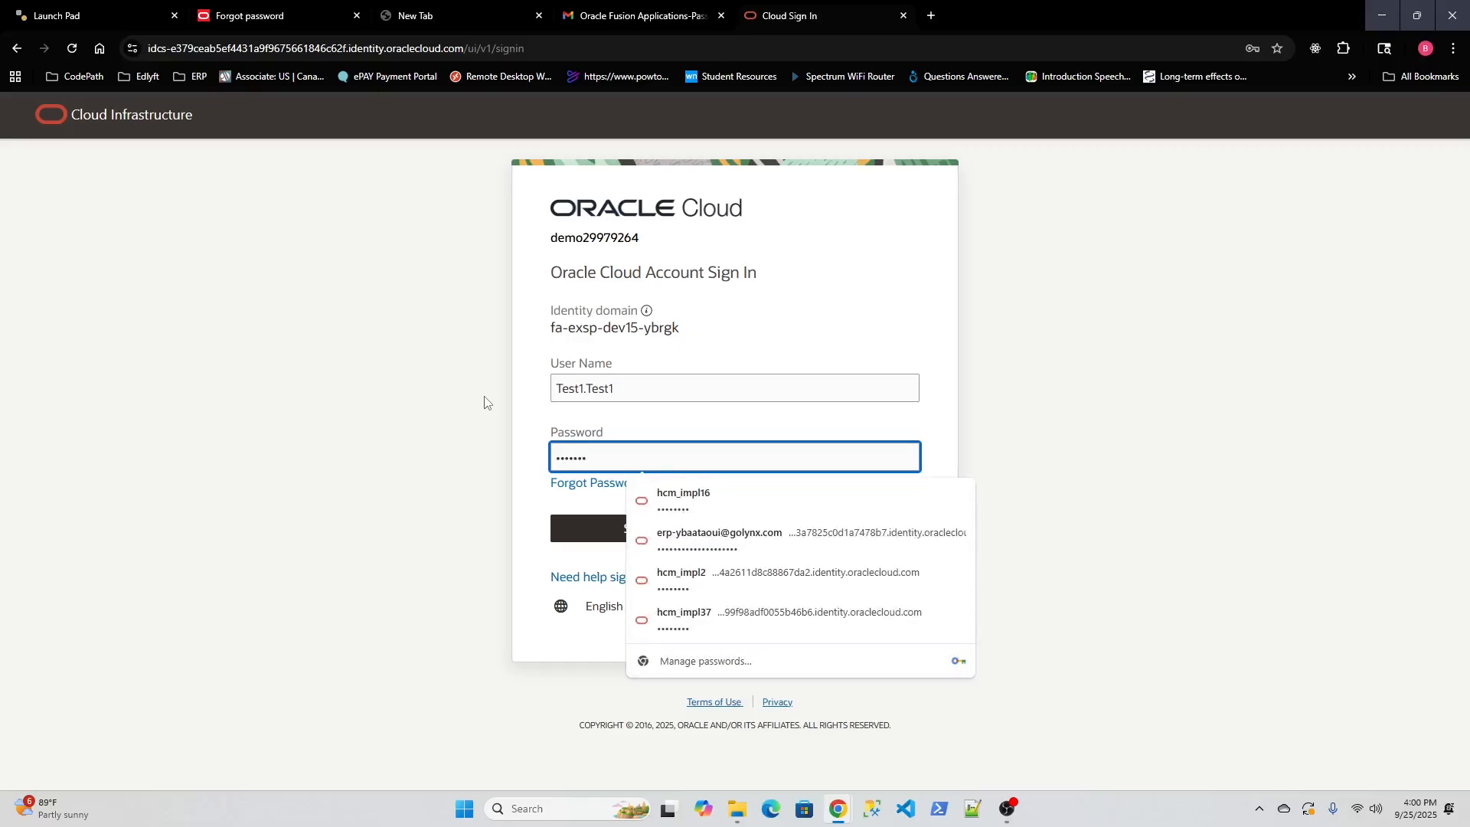
type("*")
left_click(910, 427)
left_click(645, 530)
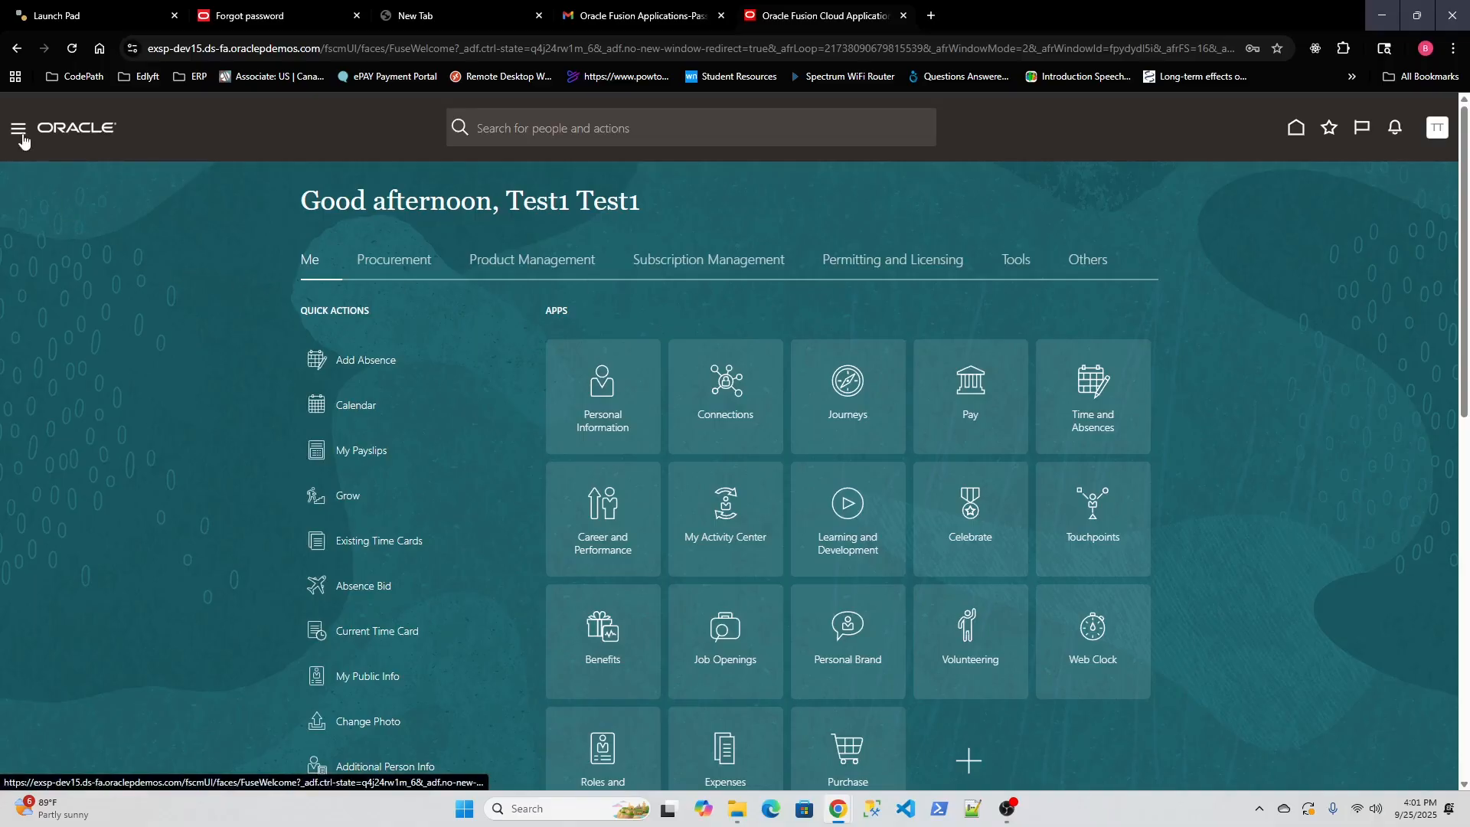
Open and close the navigator, then sign out of the Test1 session from the TT avatar.
left_click(20, 129)
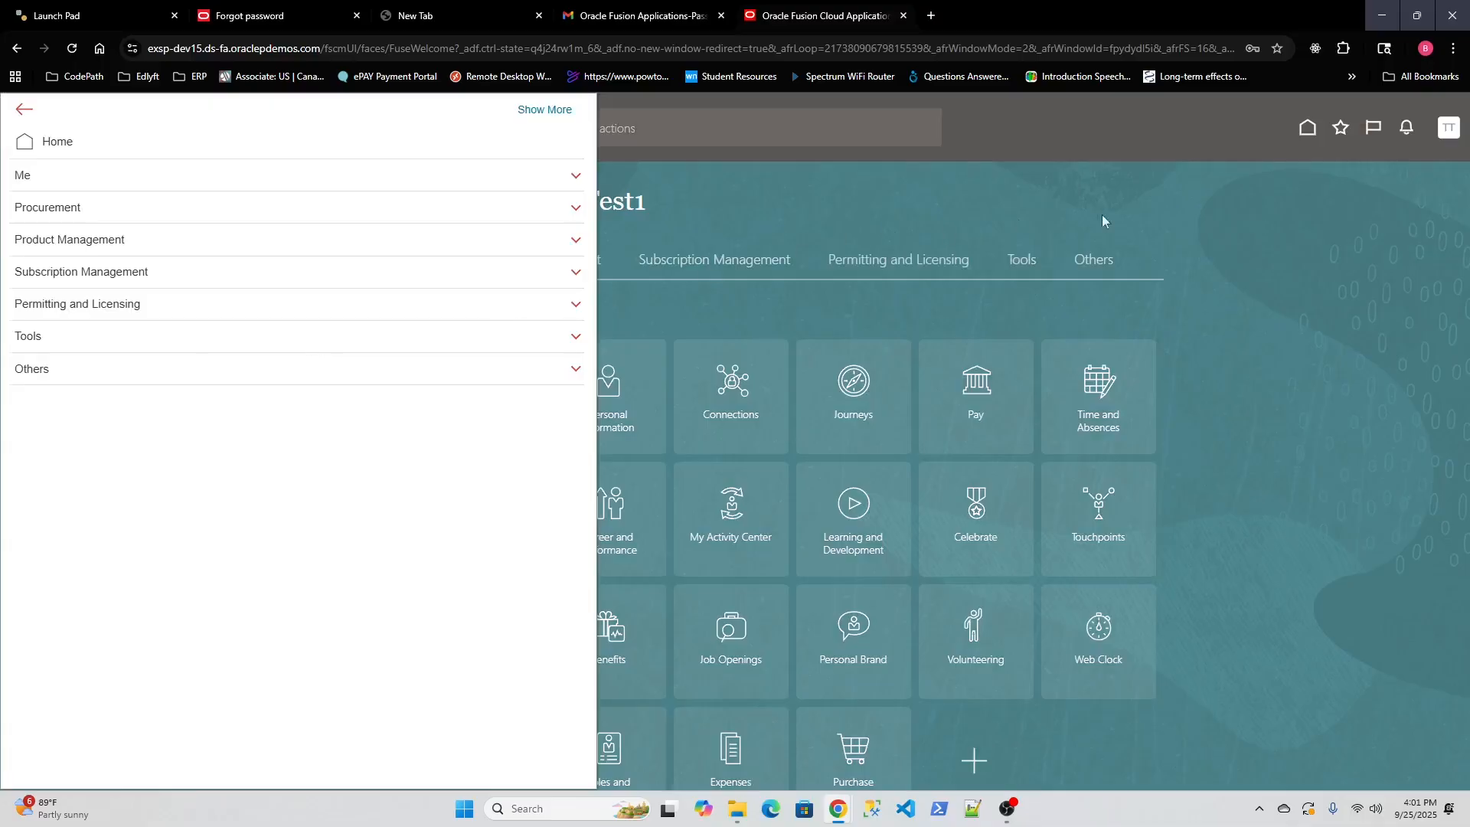
left_click(1457, 138)
left_click(1437, 130)
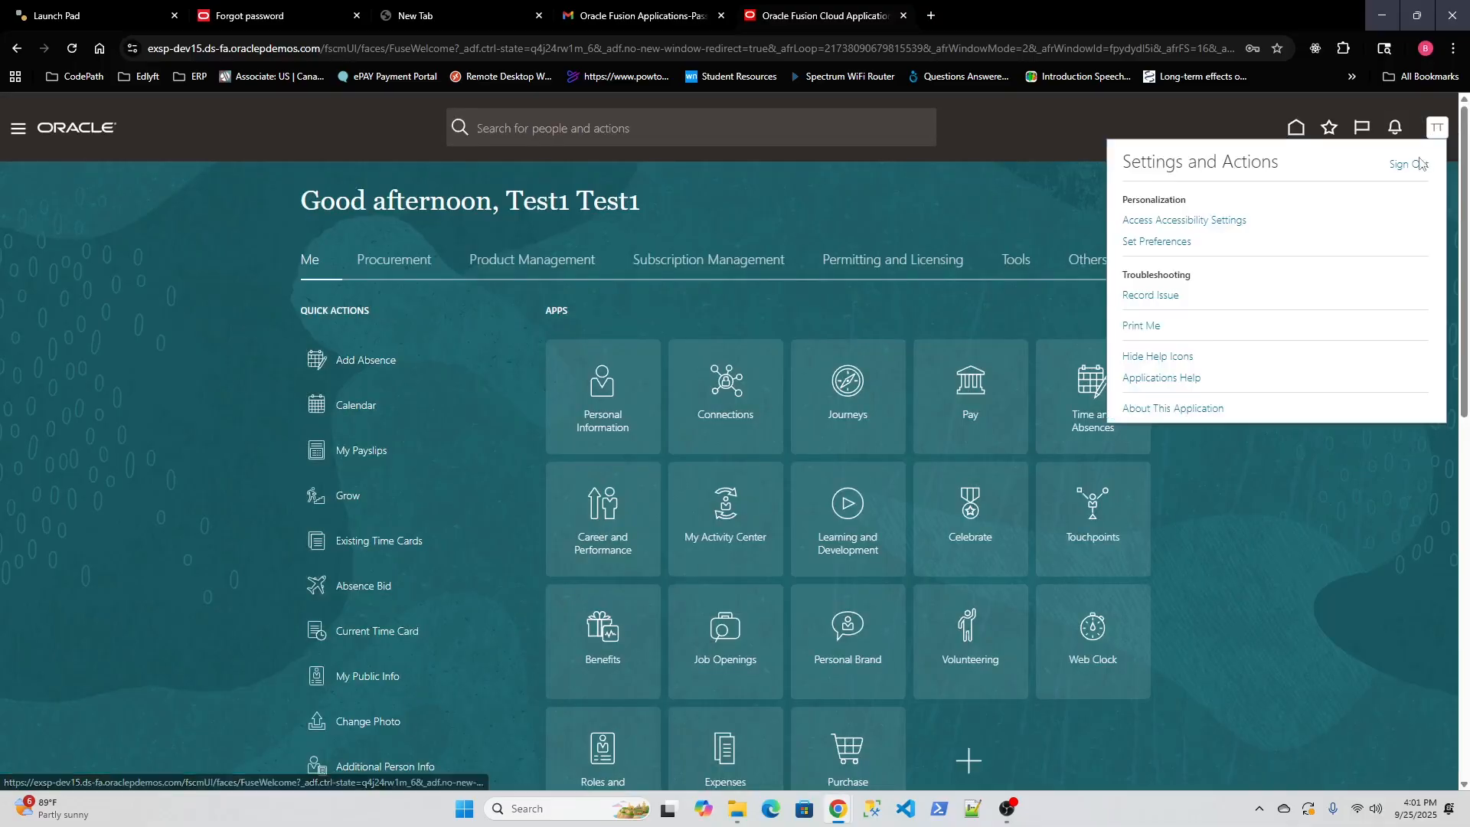
left_click(1407, 165)
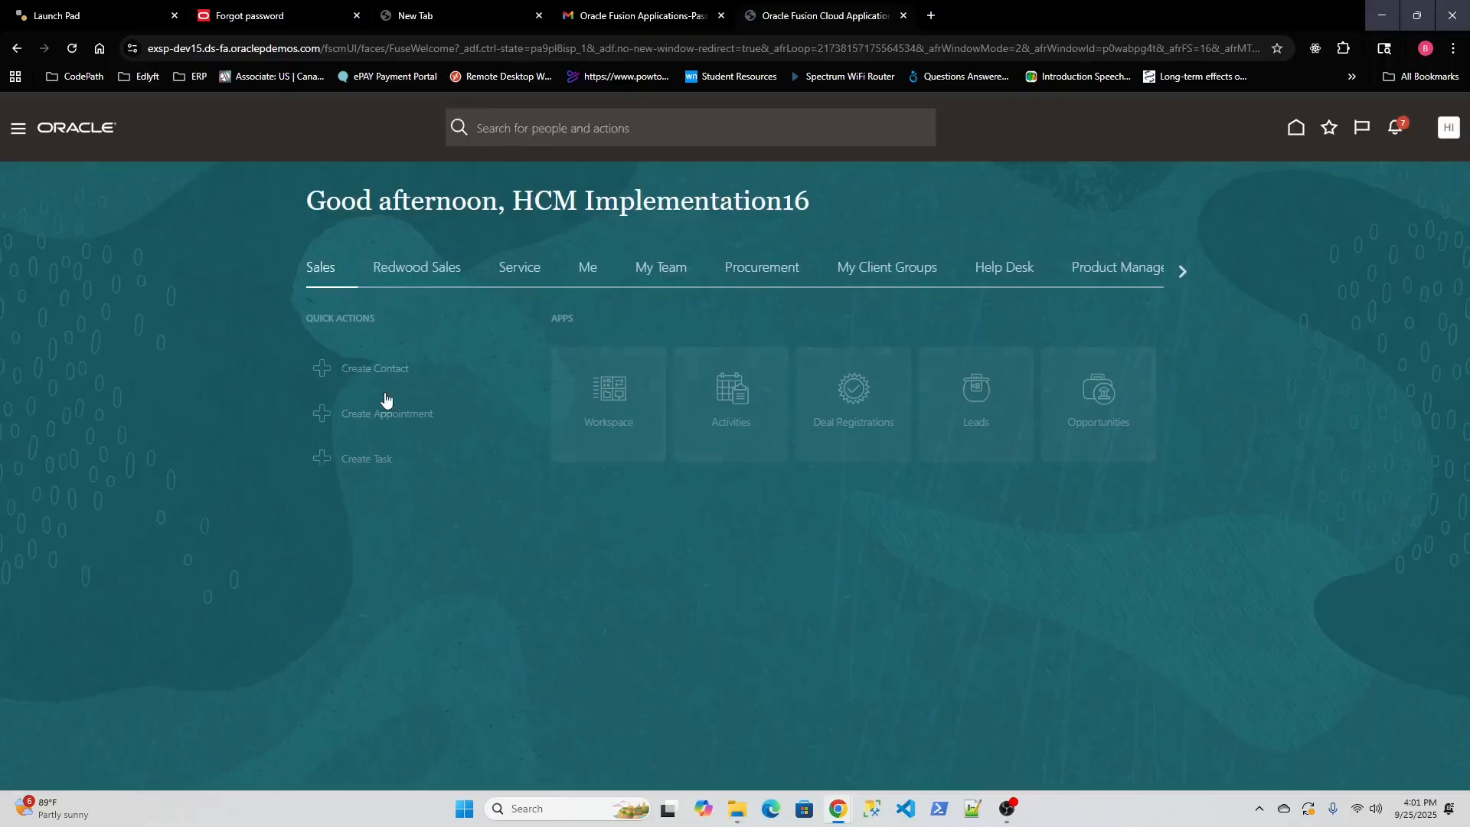
Open the Security Console from Navigator > Tools and dismiss the warning dialog.
left_click(16, 129)
scroll(298, 407, "down", 5)
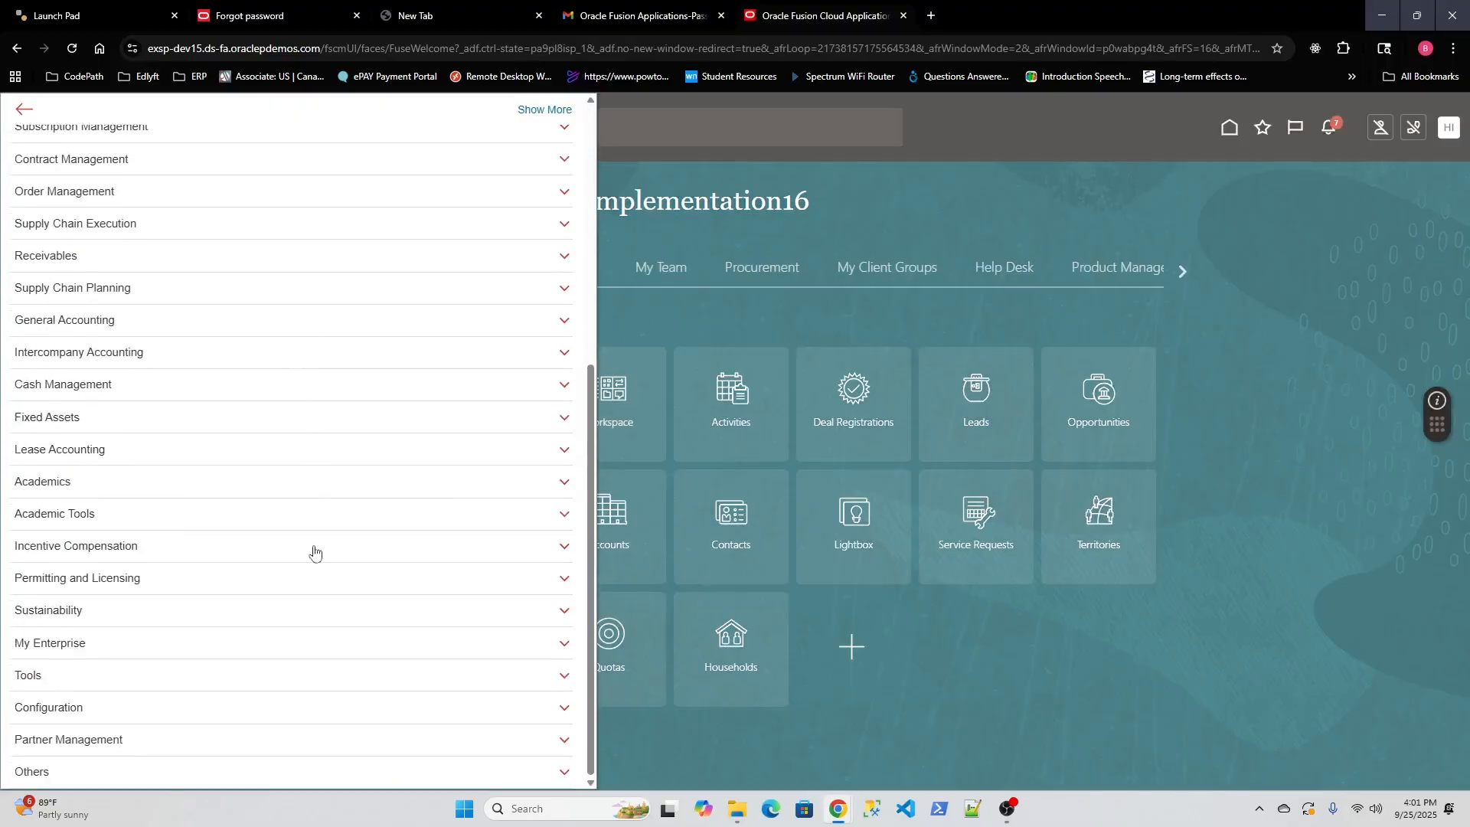
left_click(273, 672)
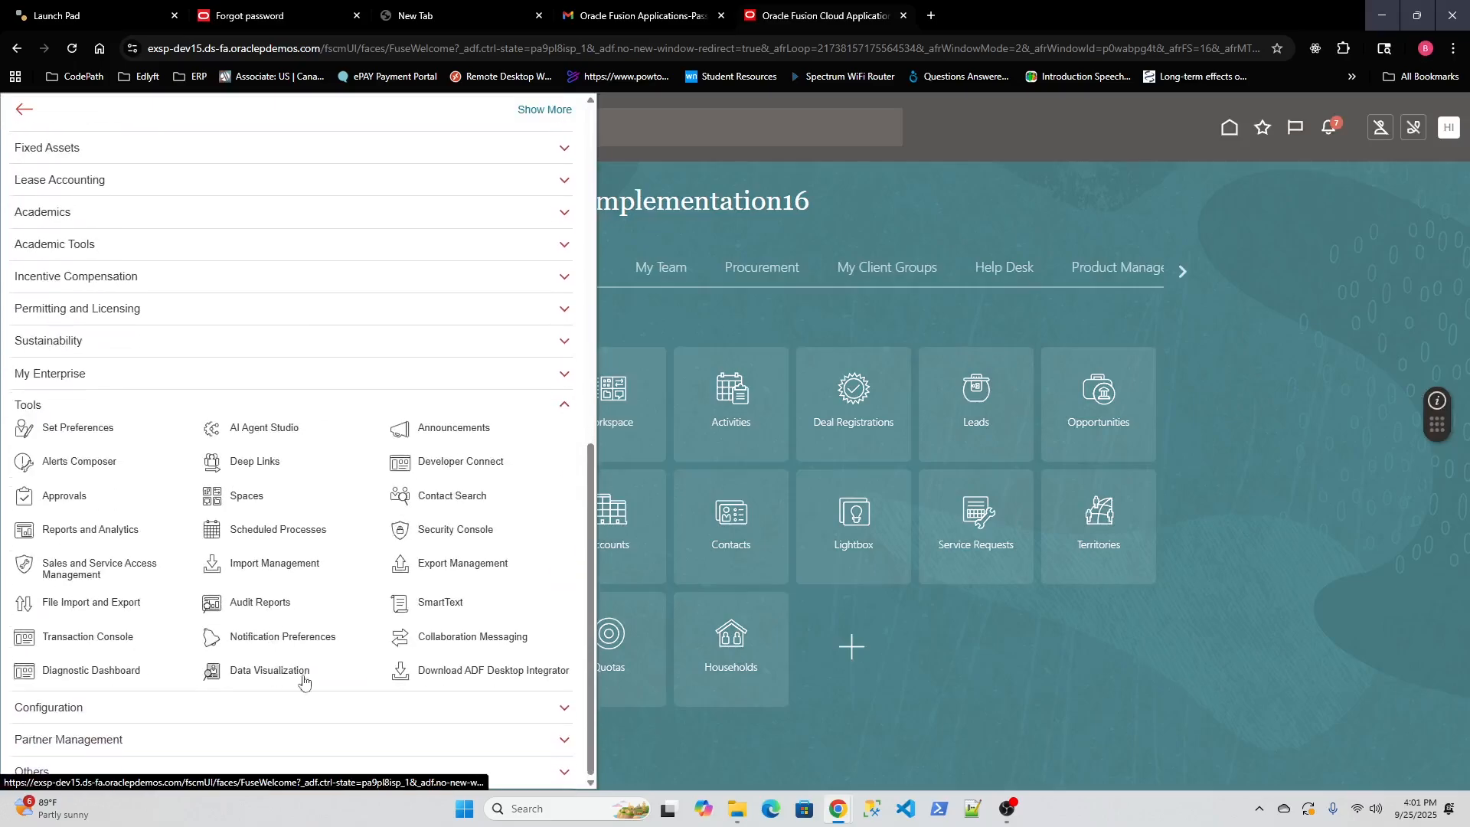
left_click(445, 531)
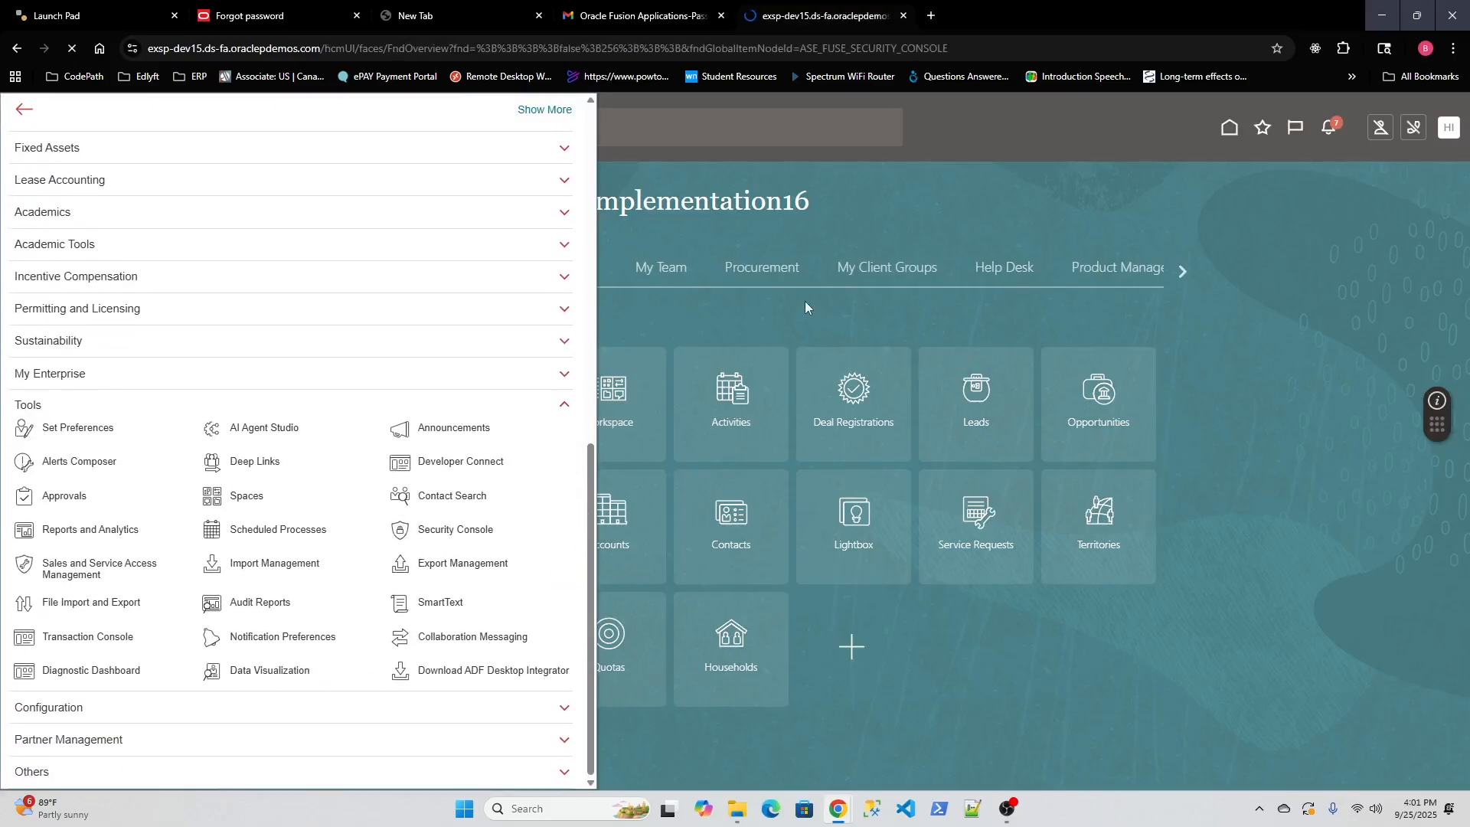
key("Return")
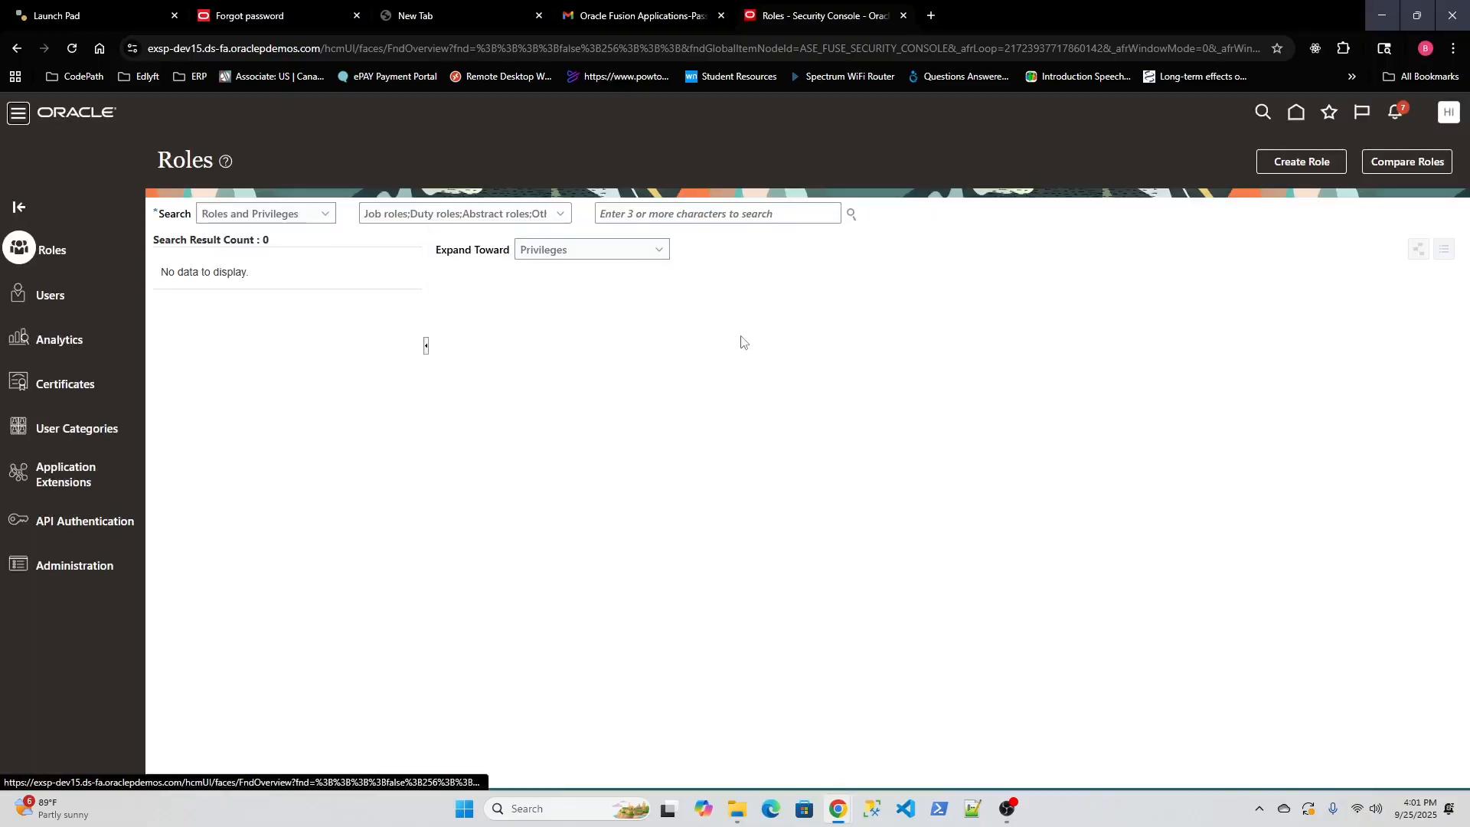
Search Users for 'test' and open the Test Test account details.
left_click(40, 301)
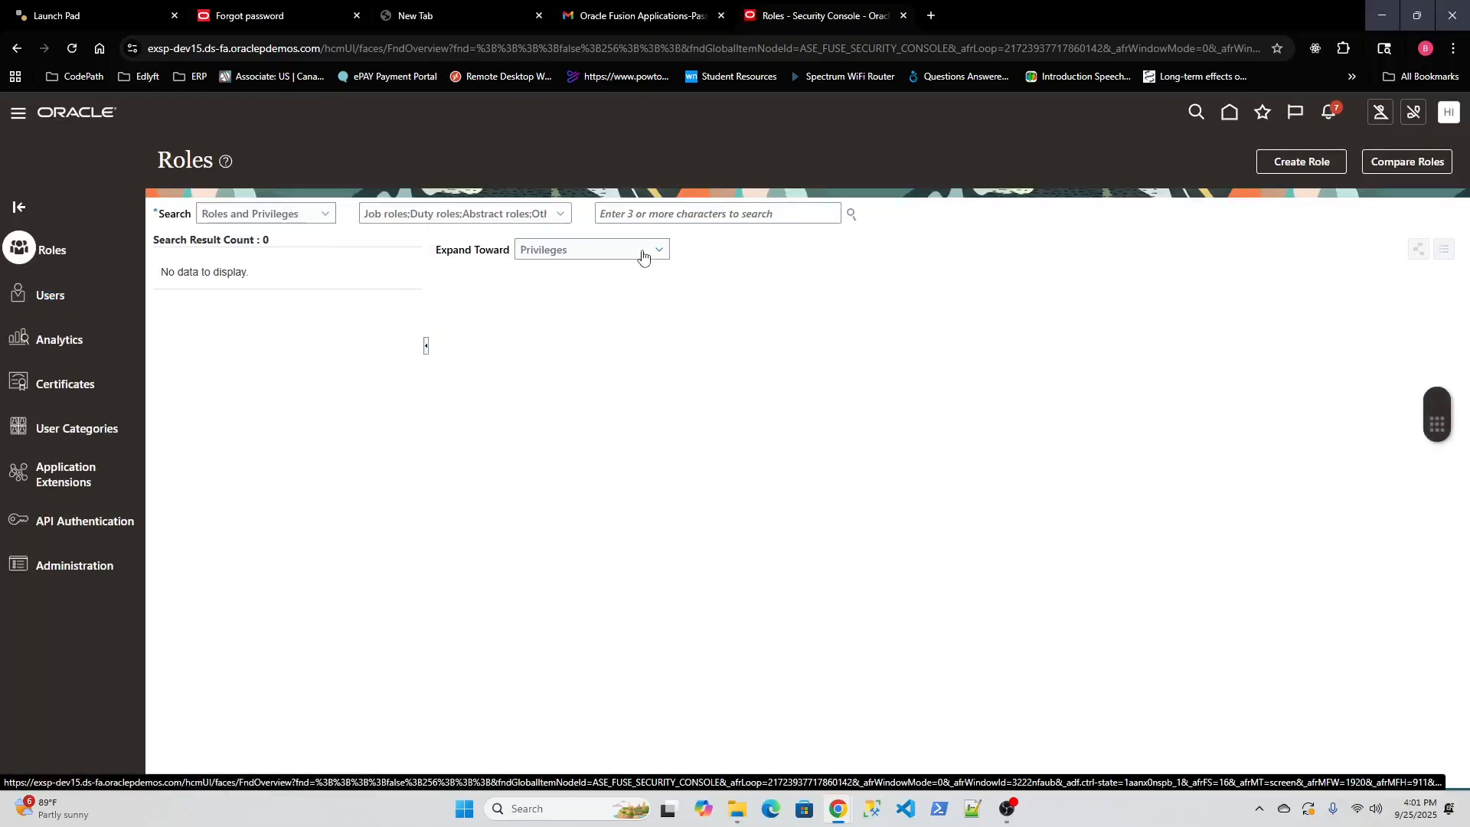
left_click(615, 215)
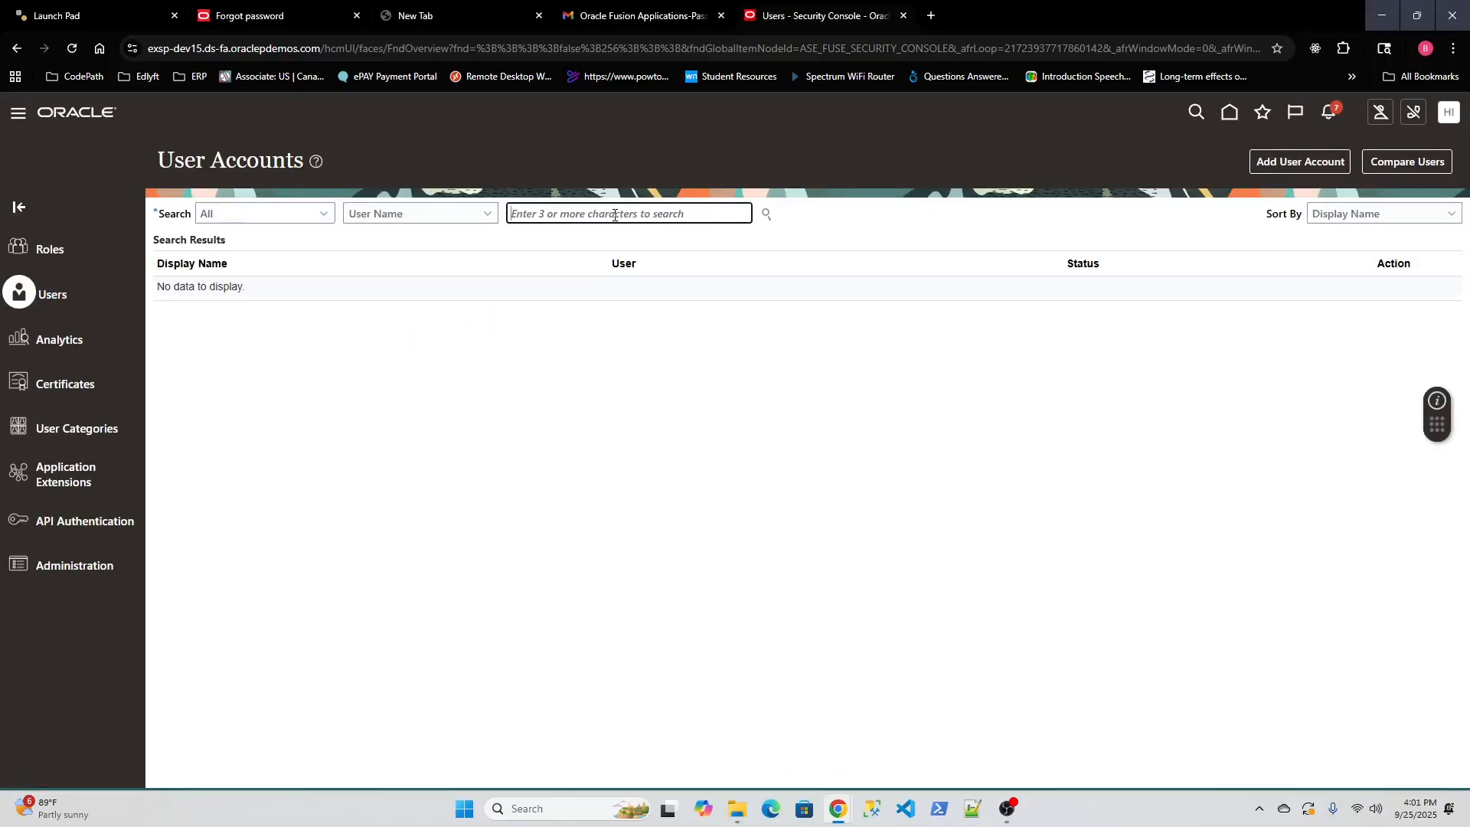
type("test")
key("Return")
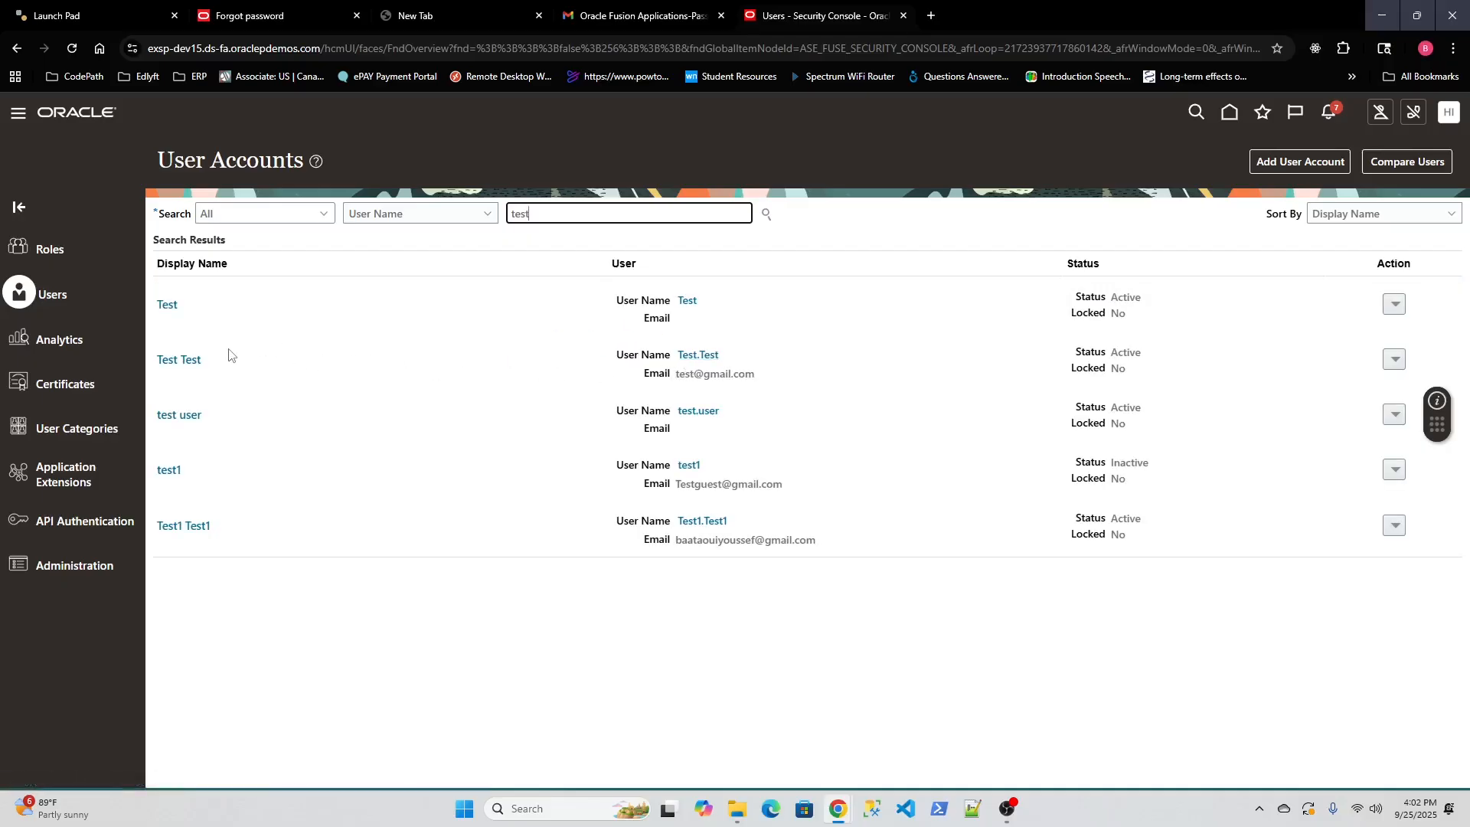
left_click(184, 361)
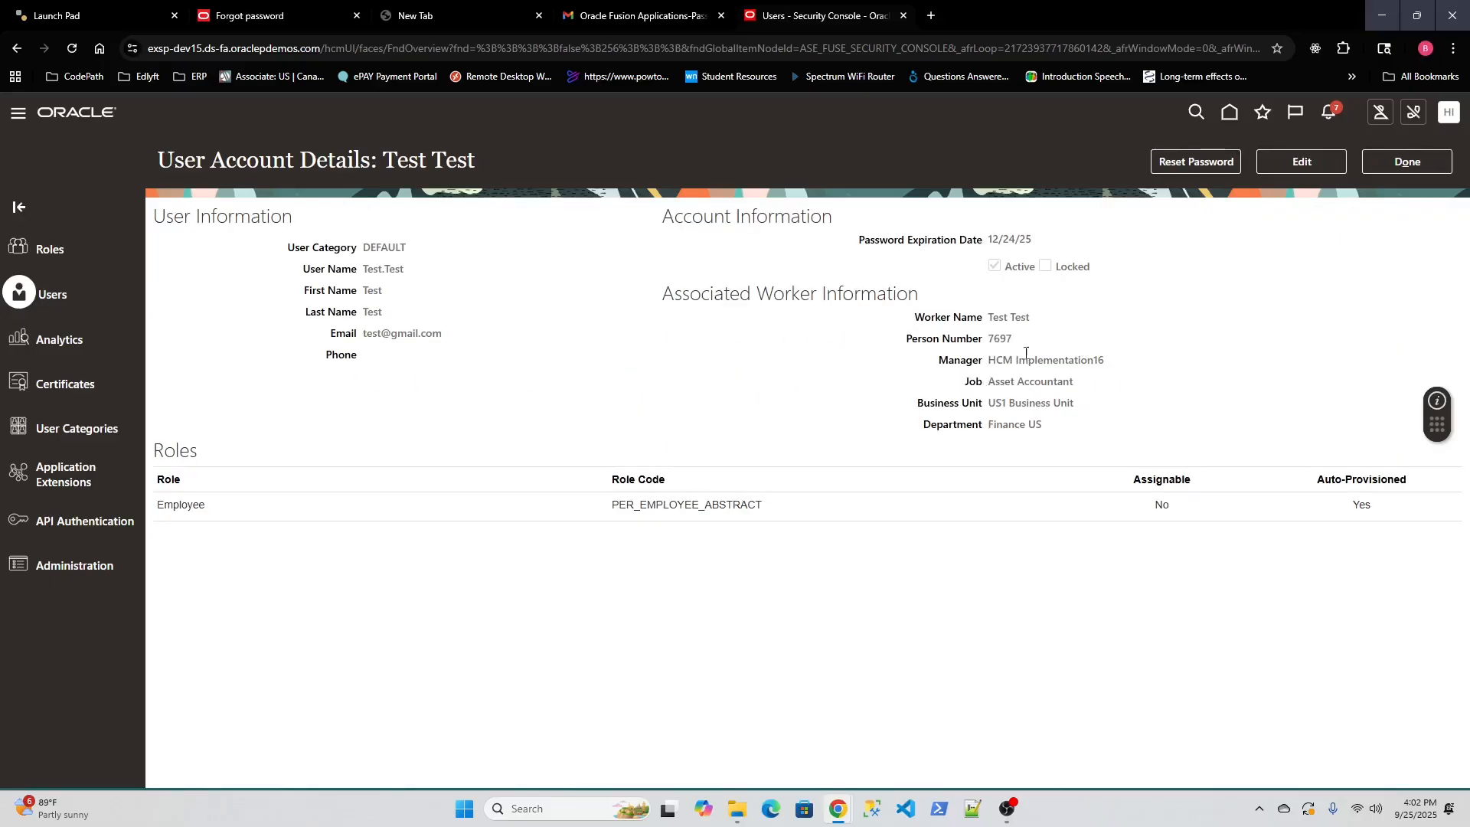
Put the Test Test account in edit mode and select its User Name value.
left_click(1303, 162)
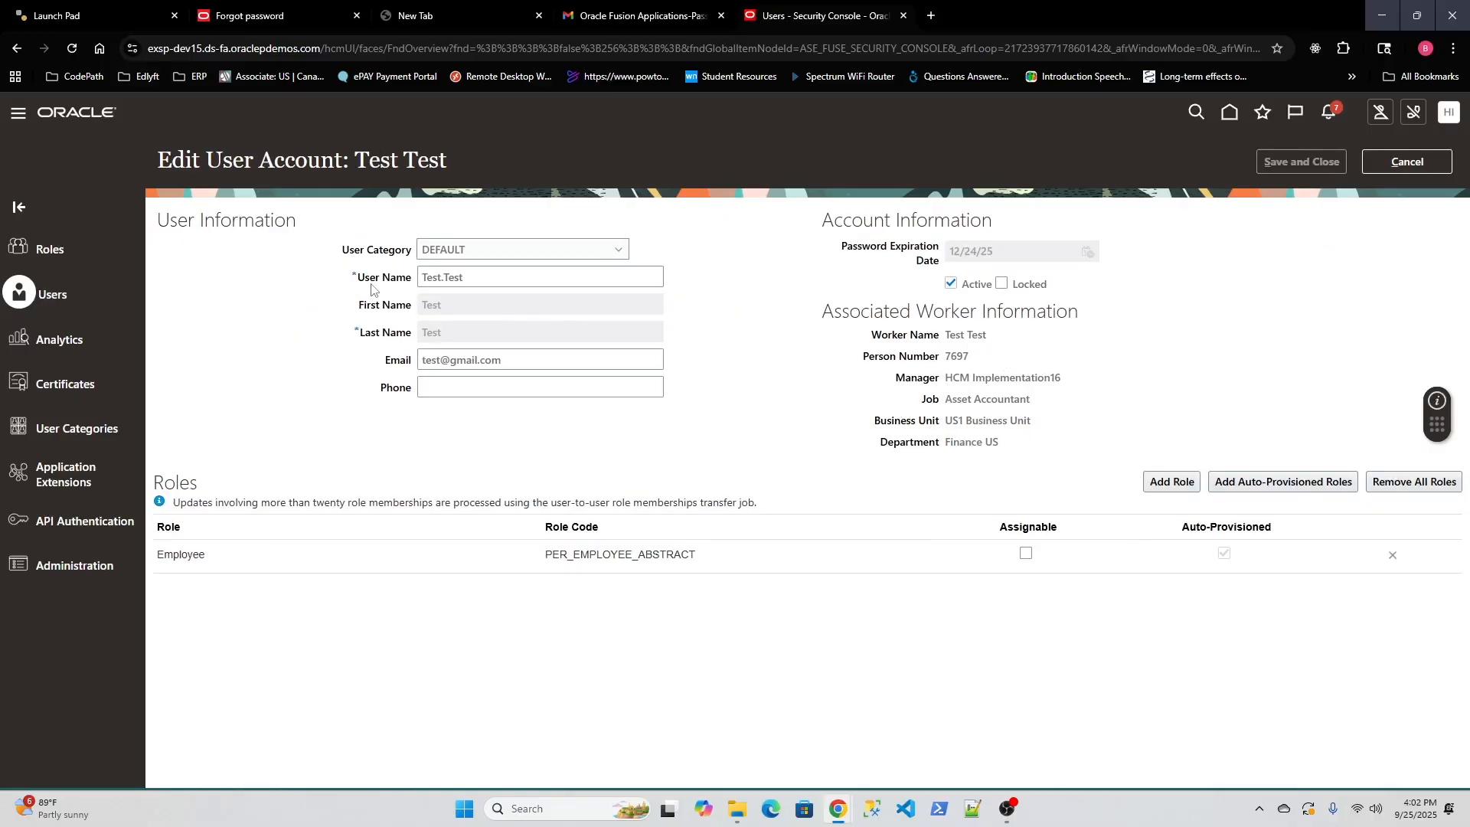
left_click(470, 277)
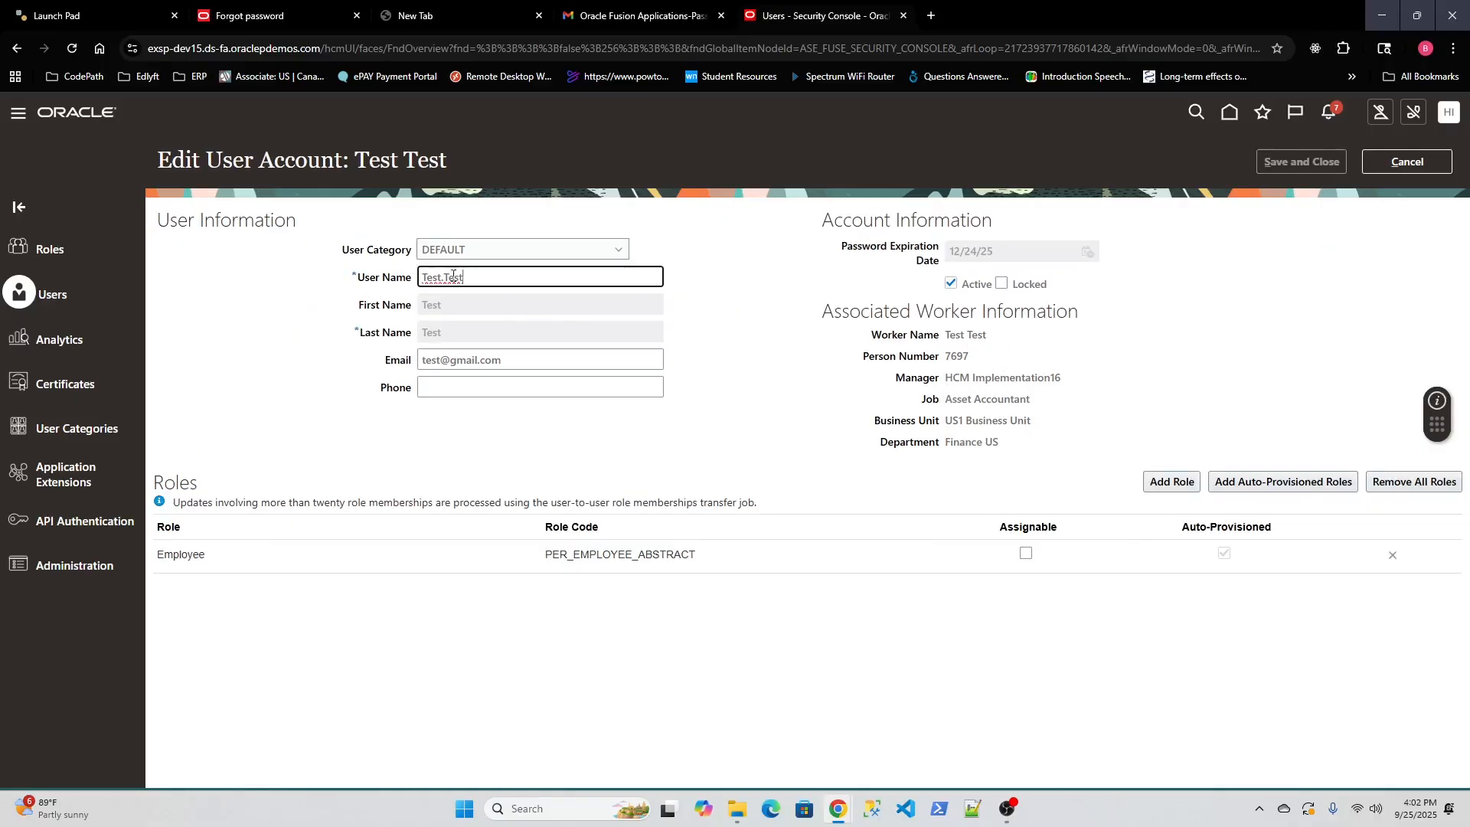
double_click(473, 278)
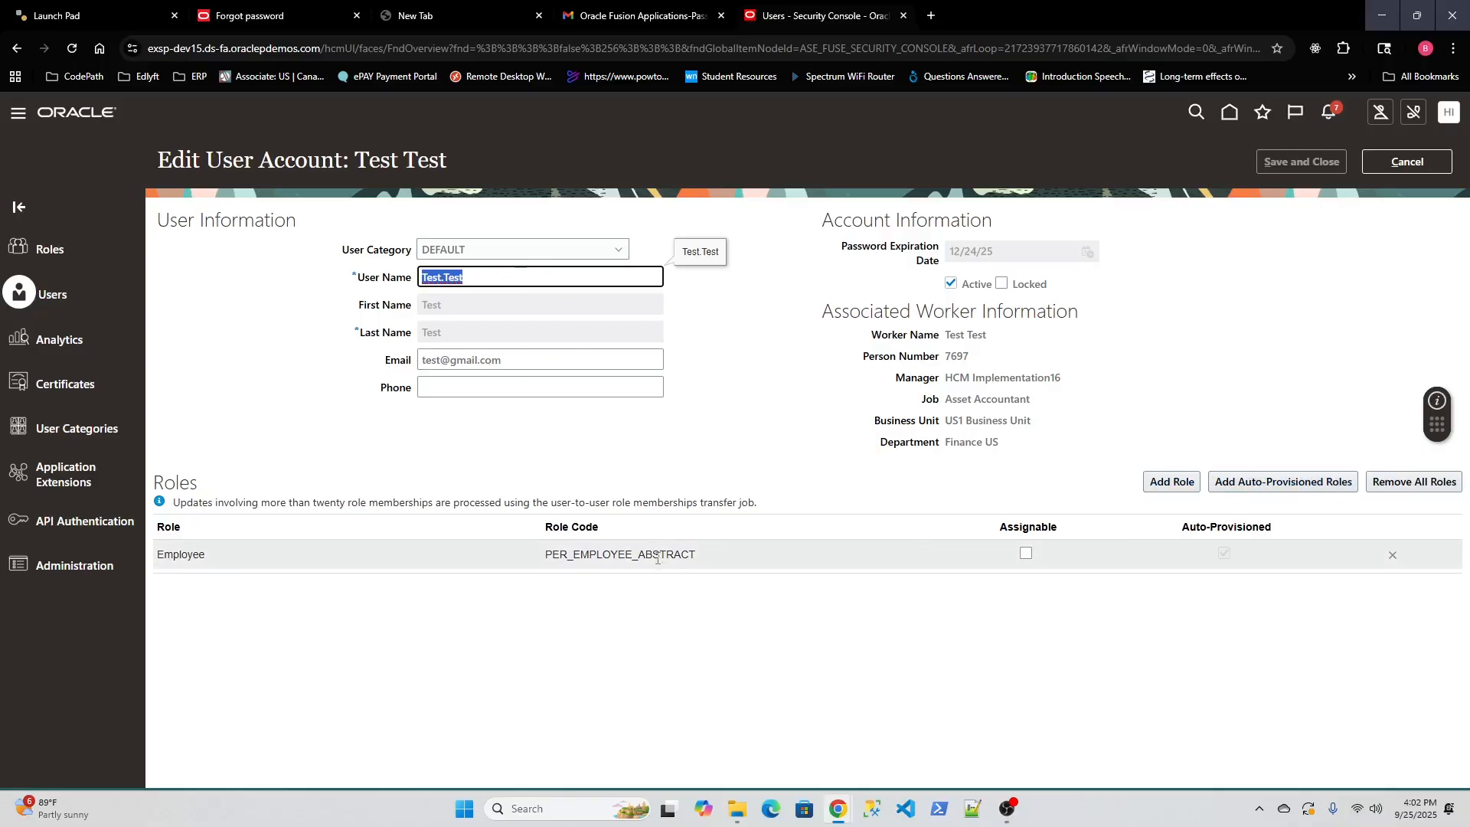
Open the Add Role Membership dialog and close it with Done without adding roles.
left_click(1171, 482)
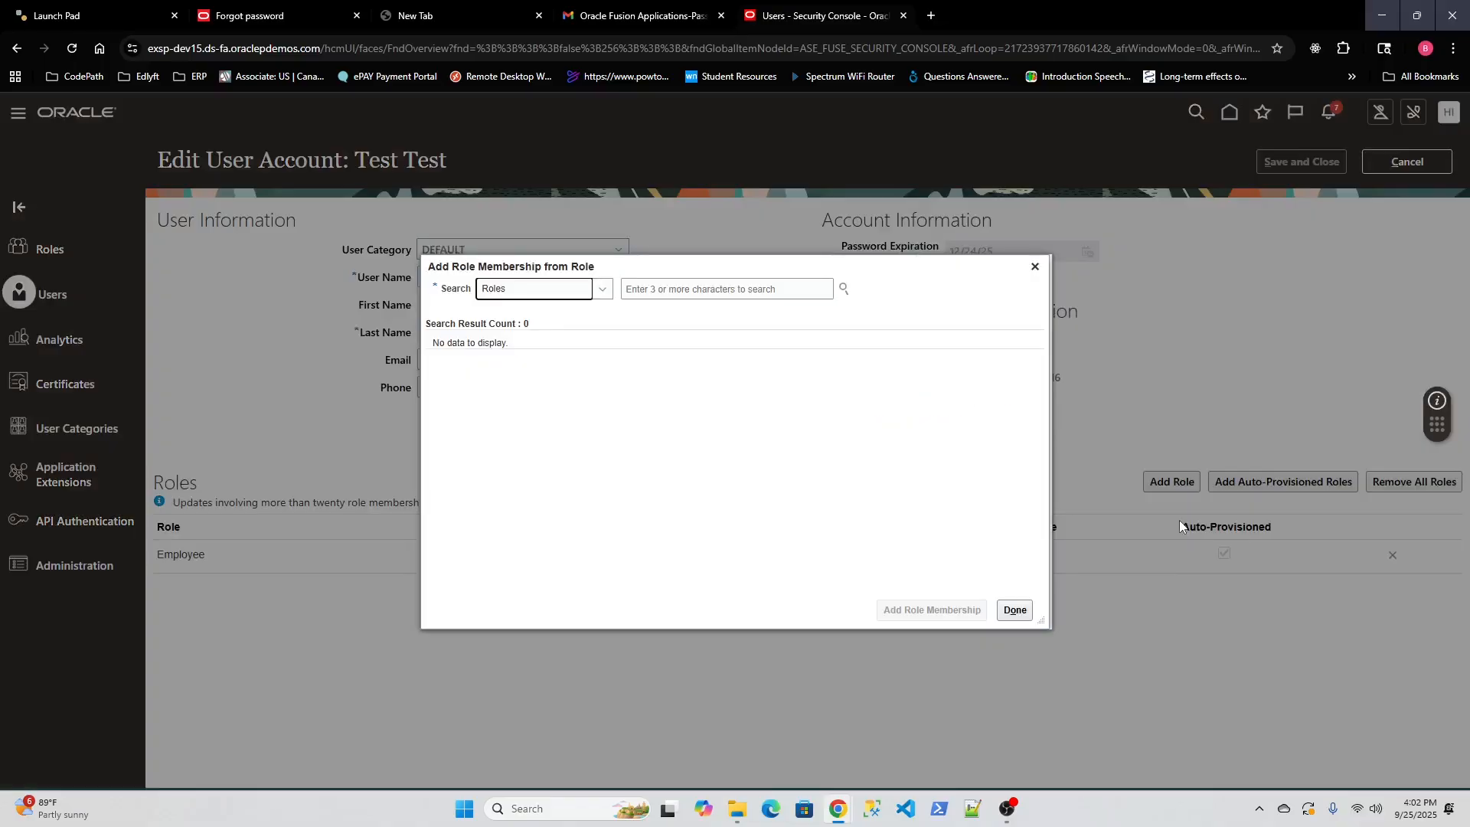
left_click(666, 290)
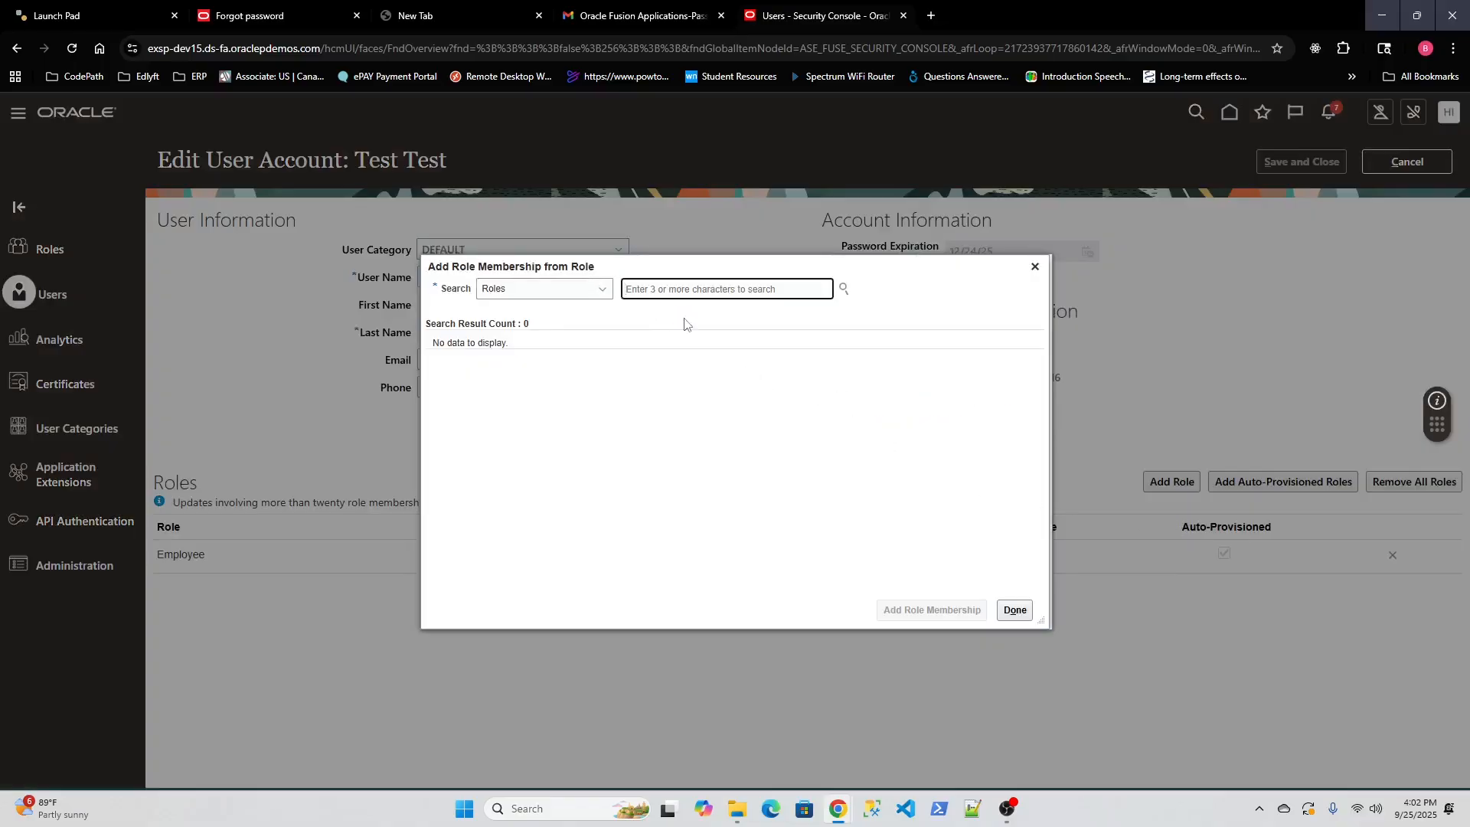
left_click(1015, 611)
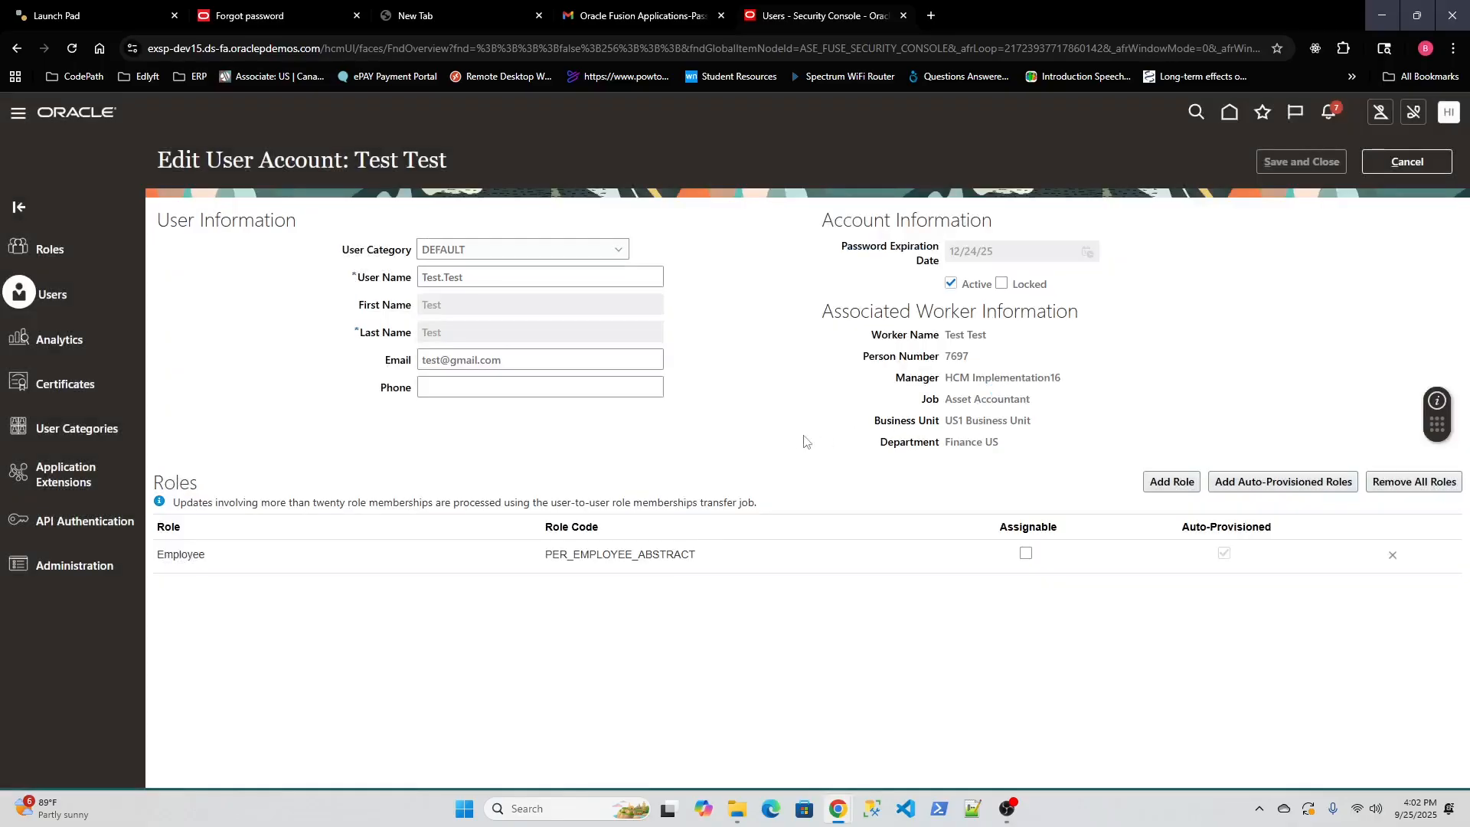